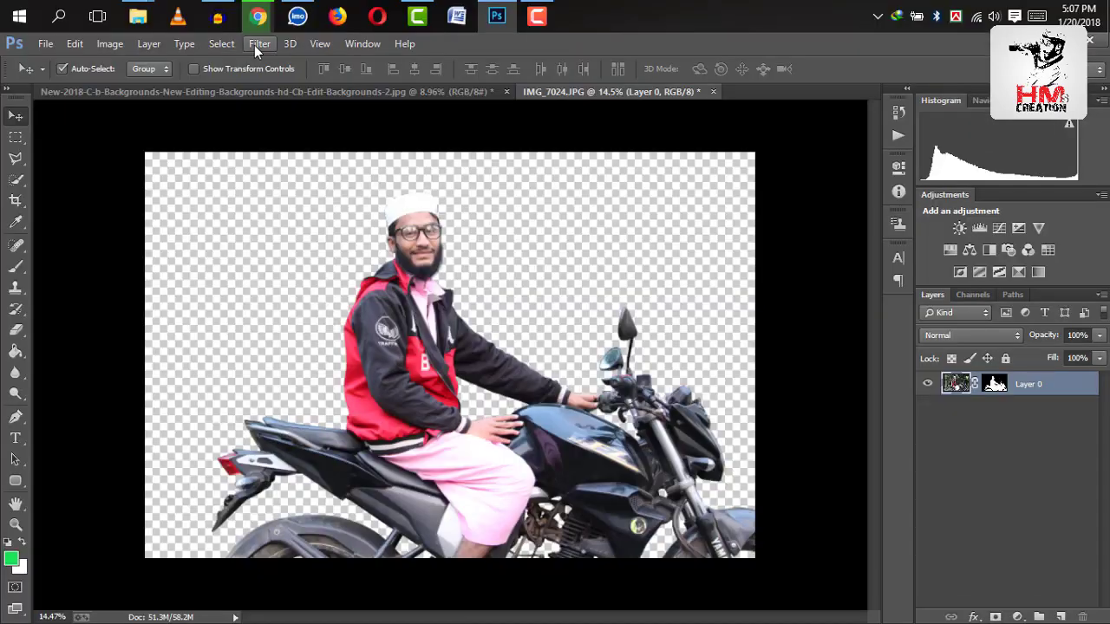
# Open the Filter menu with the rider-and-motorcycle cut-out layer active
pyautogui.click(257, 43)
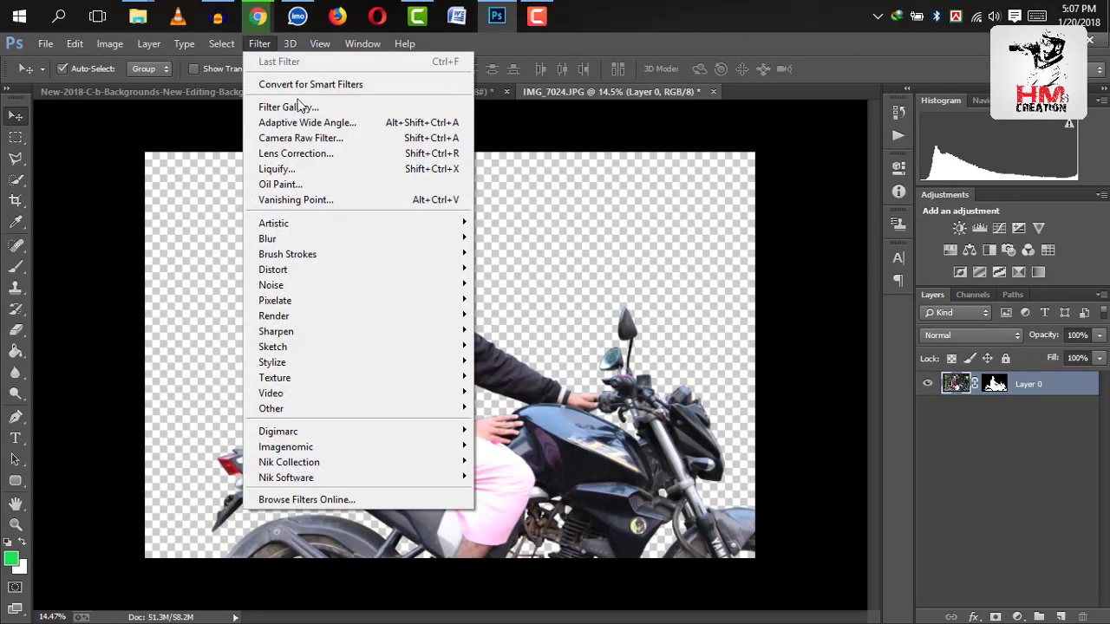
# Launch the Camera Raw Filter on the cut-out layer
pyautogui.click(319, 156)
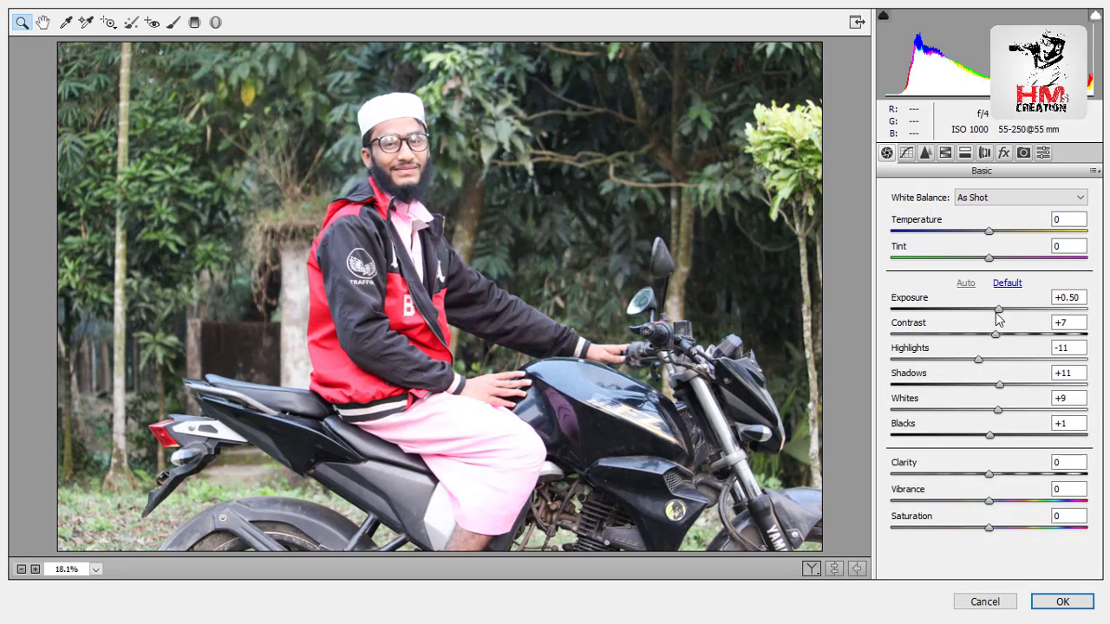
# Grade the cut-out: Exposure +0.75, Contrast +18, Shadows -8, Blacks -66, Clarity -10
pyautogui.click(998, 308)
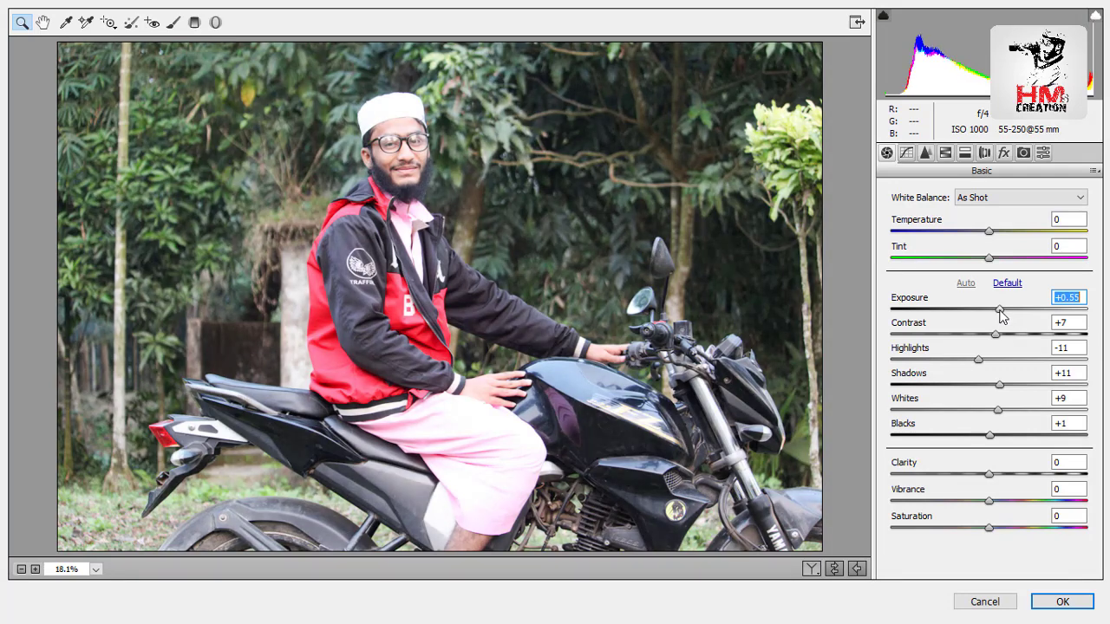
pyautogui.click(993, 338)
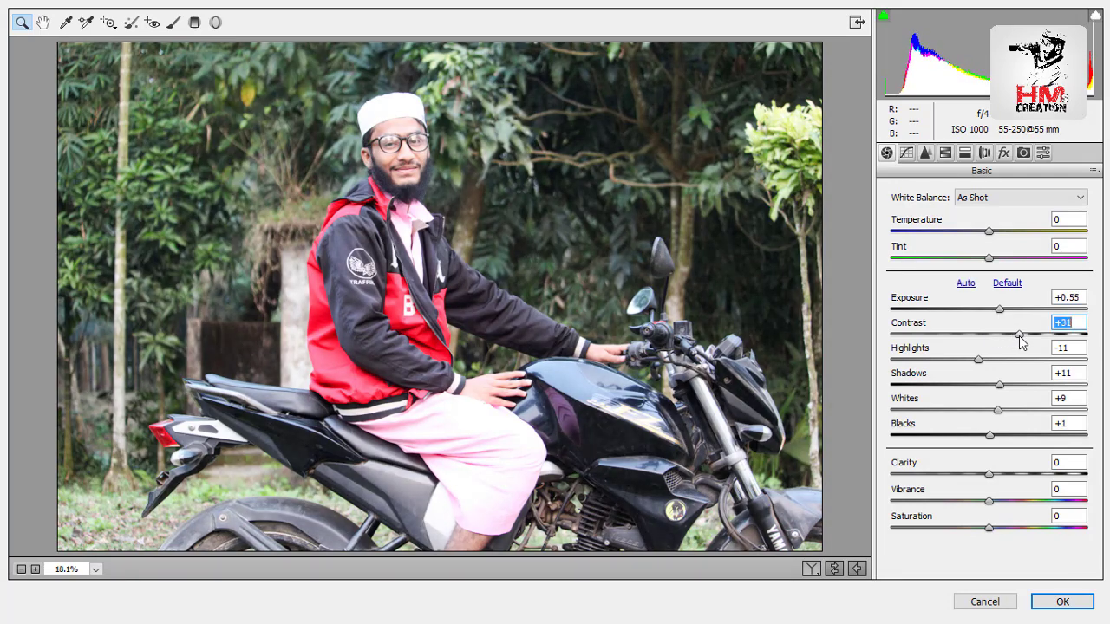
pyautogui.click(1006, 340)
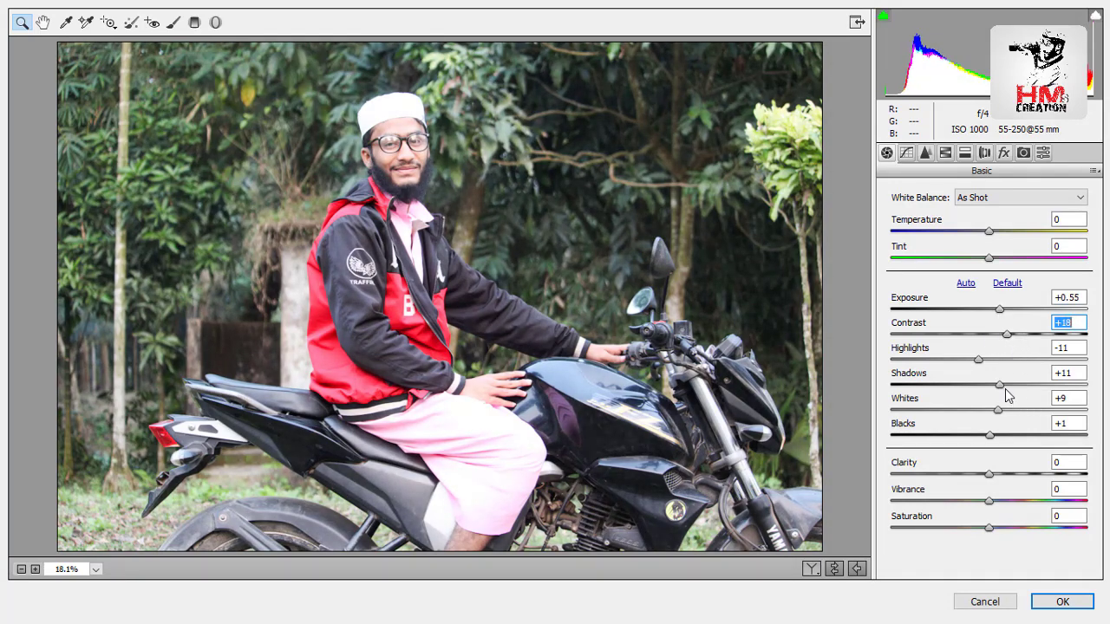
pyautogui.moveTo(999, 385)
pyautogui.mouseDown()
pyautogui.moveTo(963, 388)
pyautogui.moveTo(983, 391)
pyautogui.mouseUp()
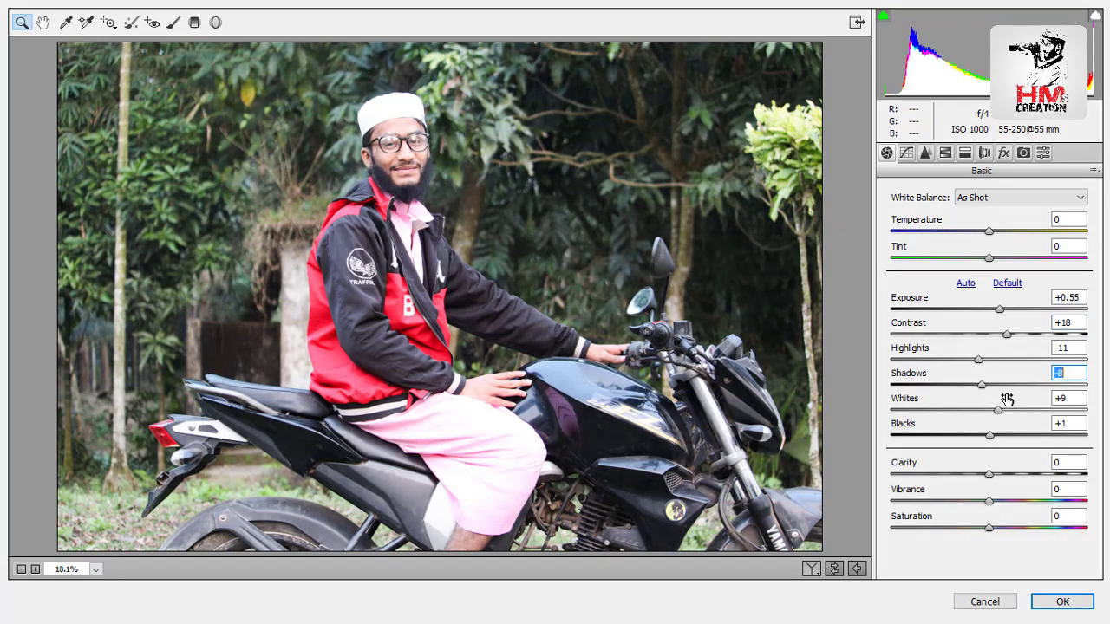
pyautogui.click(1003, 311)
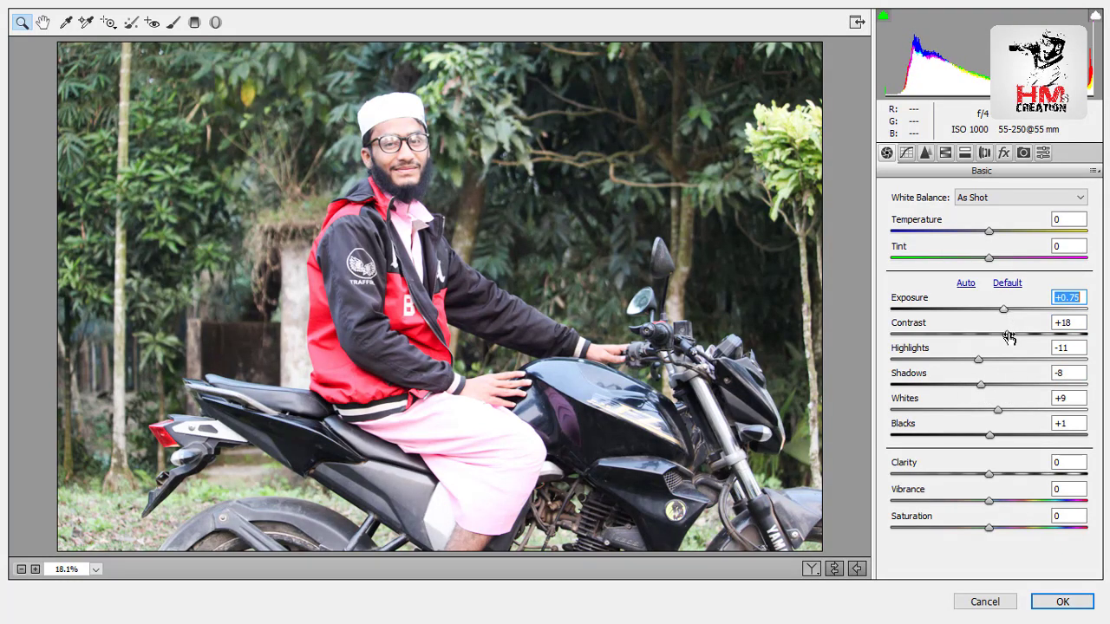
pyautogui.moveTo(989, 436)
pyautogui.mouseDown()
pyautogui.moveTo(915, 436)
pyautogui.moveTo(925, 438)
pyautogui.mouseUp()
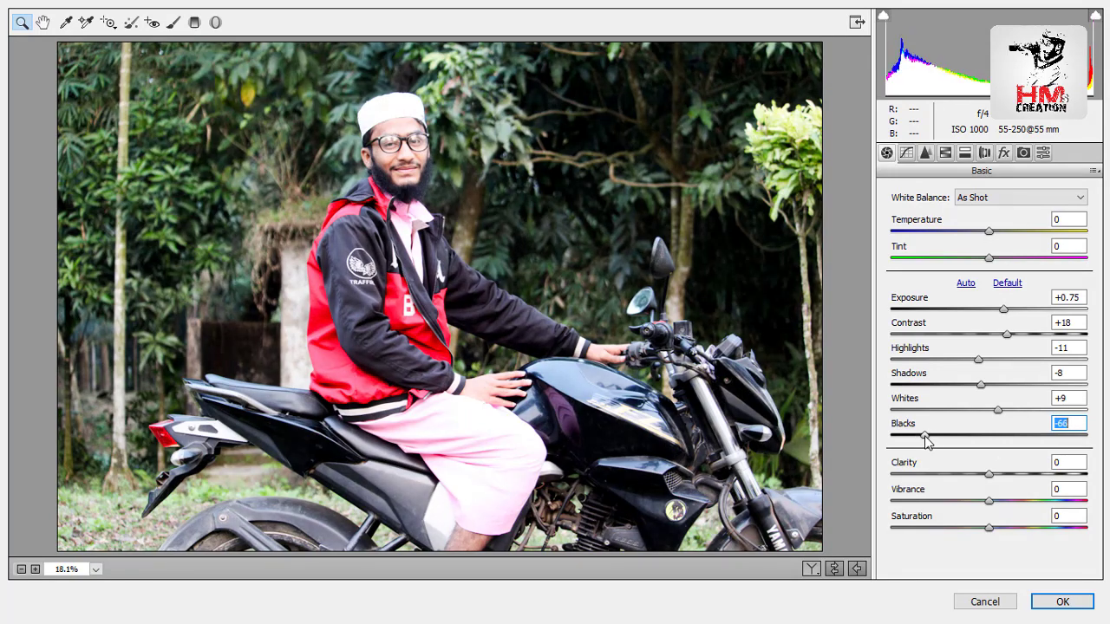
pyautogui.moveTo(989, 474)
pyautogui.mouseDown()
pyautogui.moveTo(999, 474)
pyautogui.moveTo(997, 488)
pyautogui.moveTo(982, 489)
pyautogui.mouseUp()
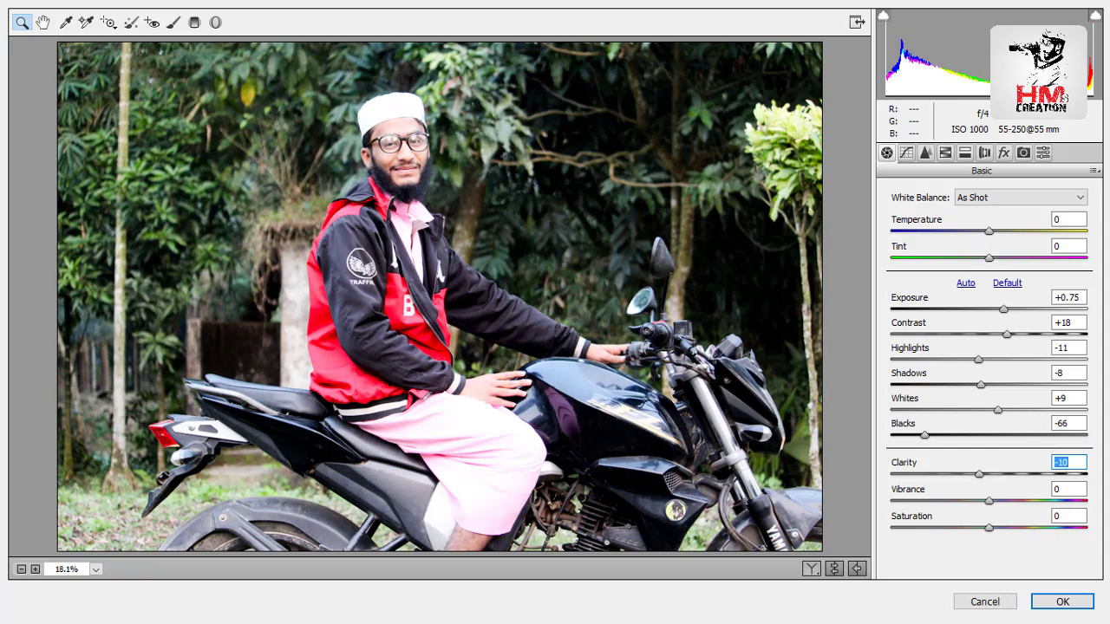
pyautogui.click(1062, 602)
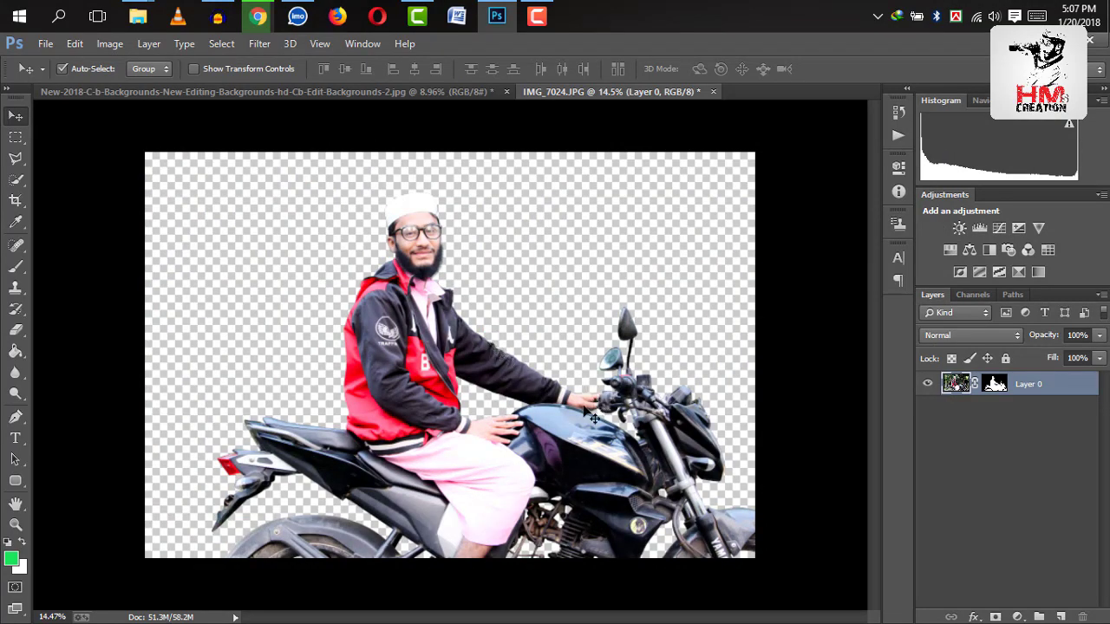
# Bring the blurred city background into IMG_7024 as Layer 1, aligned to the canvas edge
pyautogui.moveTo(399, 235)
pyautogui.mouseDown()
pyautogui.moveTo(455, 276)
pyautogui.moveTo(403, 267)
pyautogui.mouseUp()
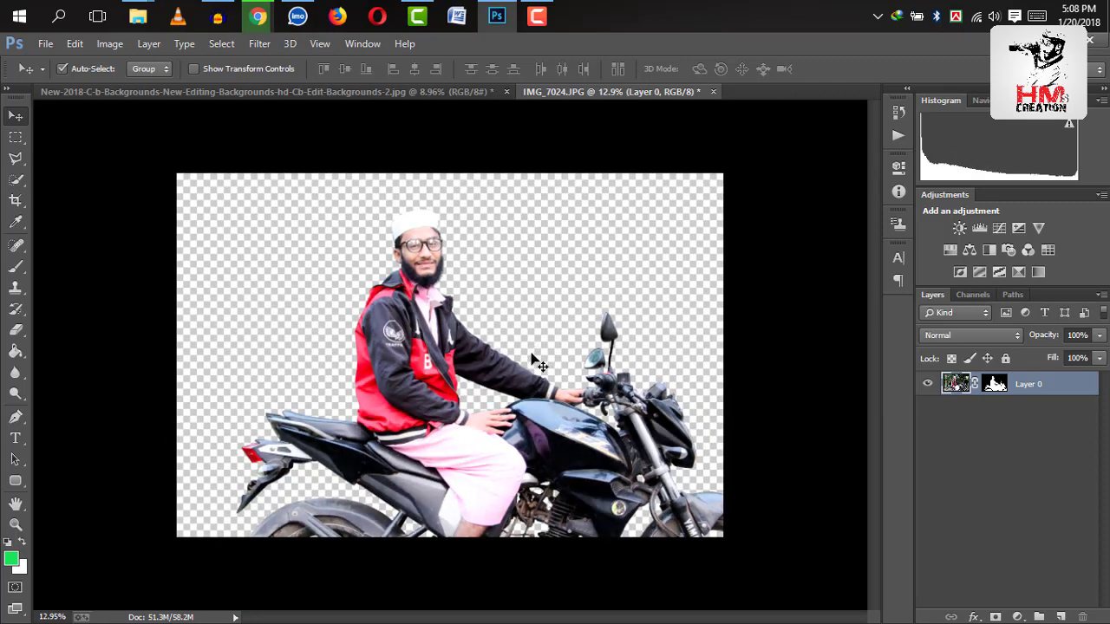
pyautogui.scroll(1, 520, 347)
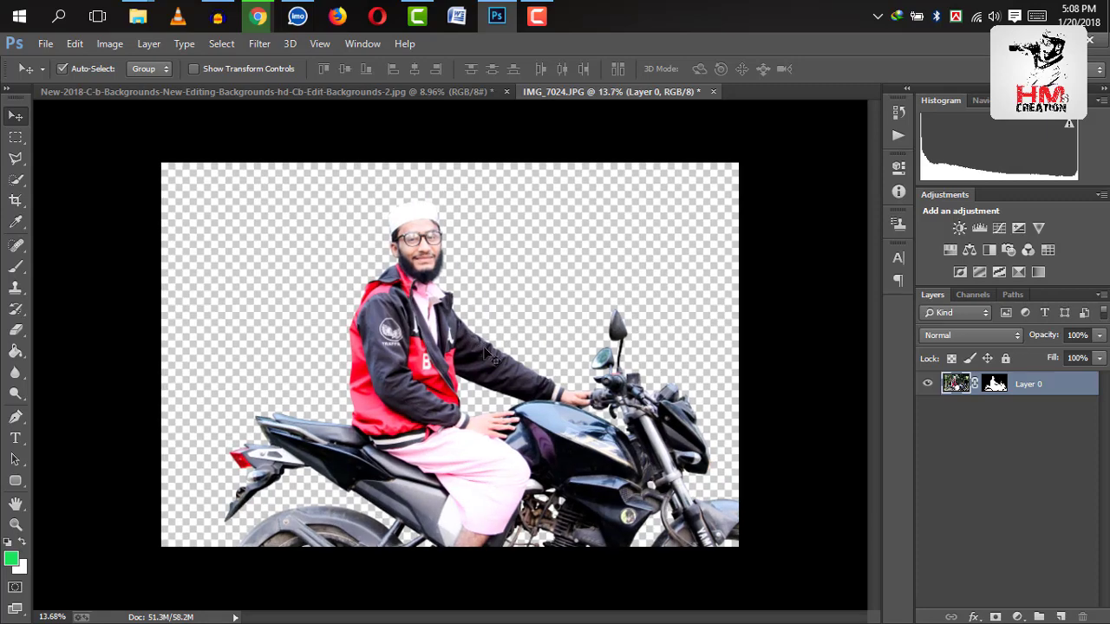
pyautogui.click(423, 90)
pyautogui.moveTo(478, 321)
pyautogui.mouseDown()
pyautogui.moveTo(569, 163)
pyautogui.moveTo(512, 347)
pyautogui.mouseUp()
pyautogui.moveTo(533, 389); pyautogui.dragTo(487, 319)
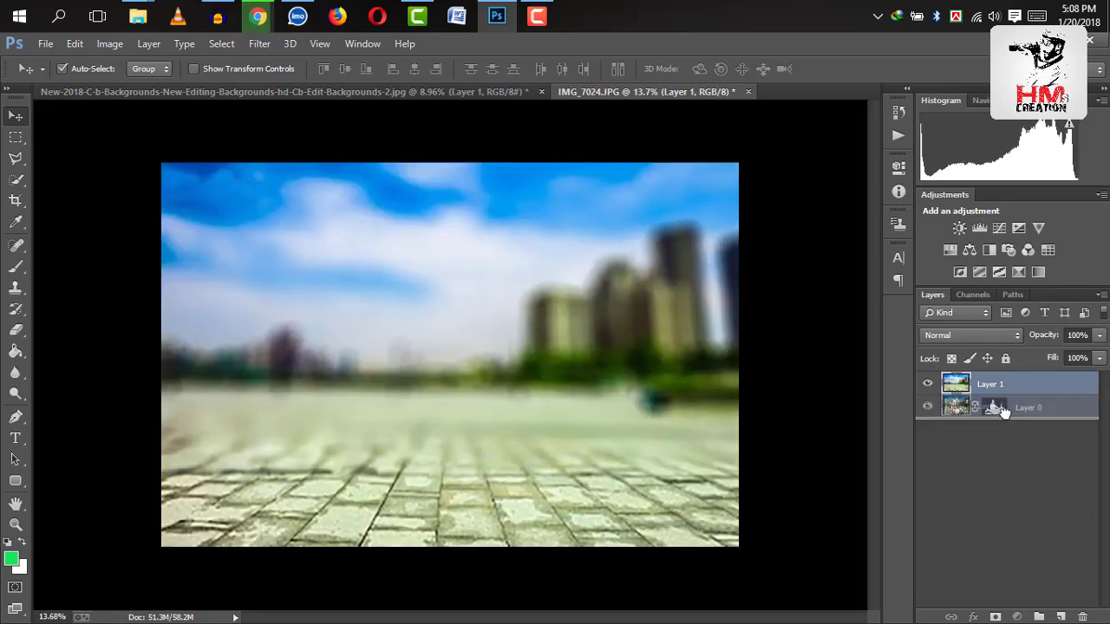
# Send the background layer beneath the rider and lower it within the frame
pyautogui.hotkey('ctrl', '[')
pyautogui.scroll(-3, 407, 372)
pyautogui.scroll(3, 406, 372)
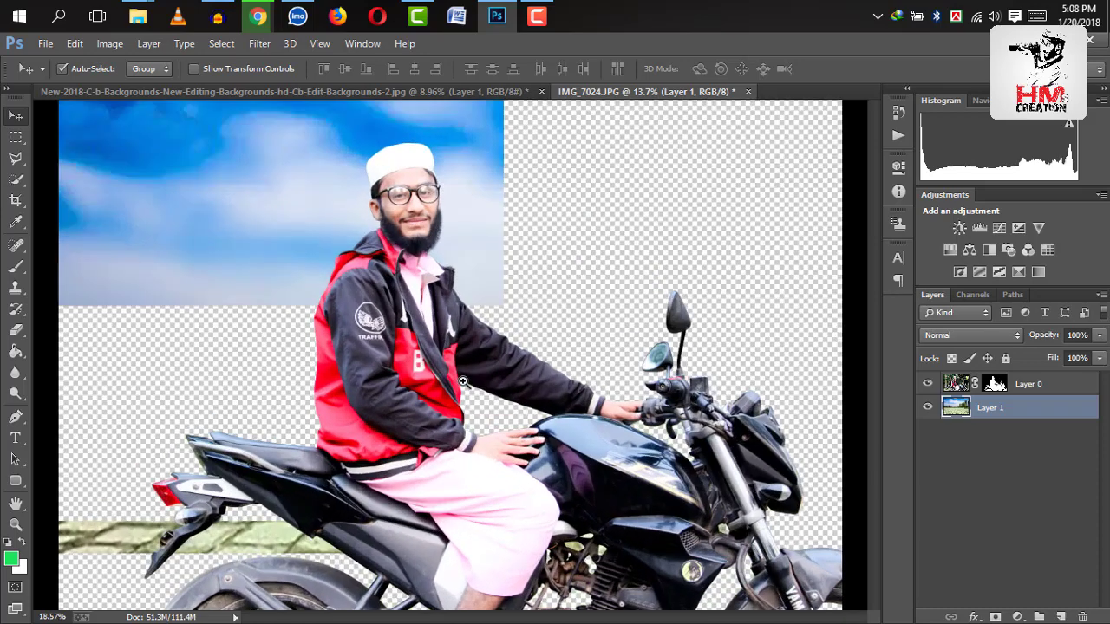
pyautogui.scroll(2, 407, 373)
pyautogui.scroll(2, 466, 257)
pyautogui.scroll(-3, 465, 256)
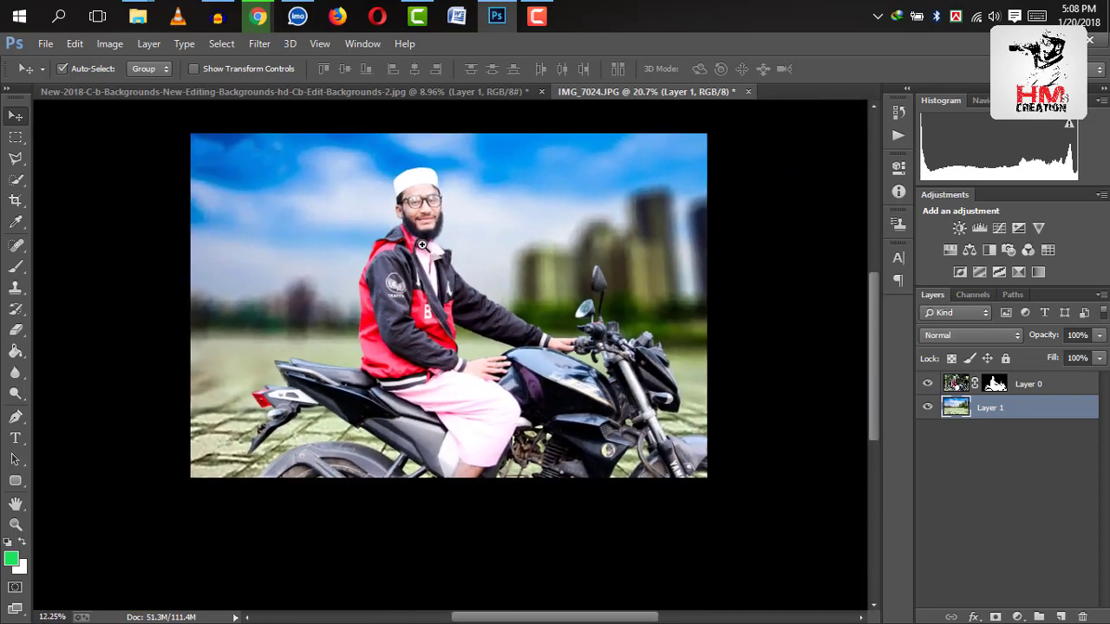
pyautogui.scroll(-1, 473, 259)
pyautogui.moveTo(501, 239); pyautogui.dragTo(501, 260)
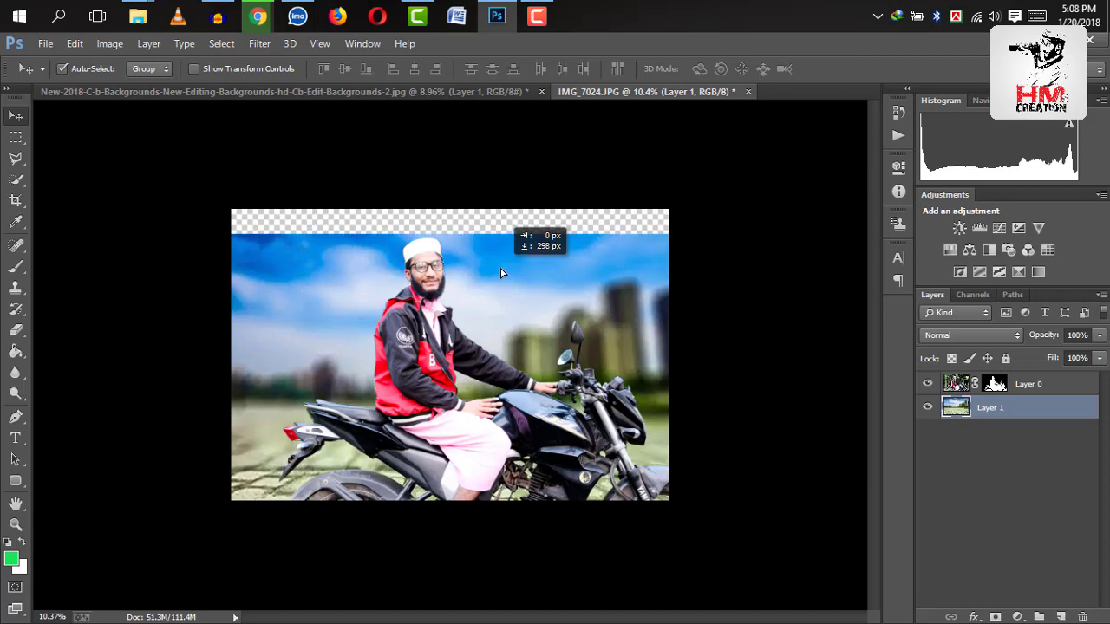
pyautogui.moveTo(500, 261); pyautogui.dragTo(502, 272)
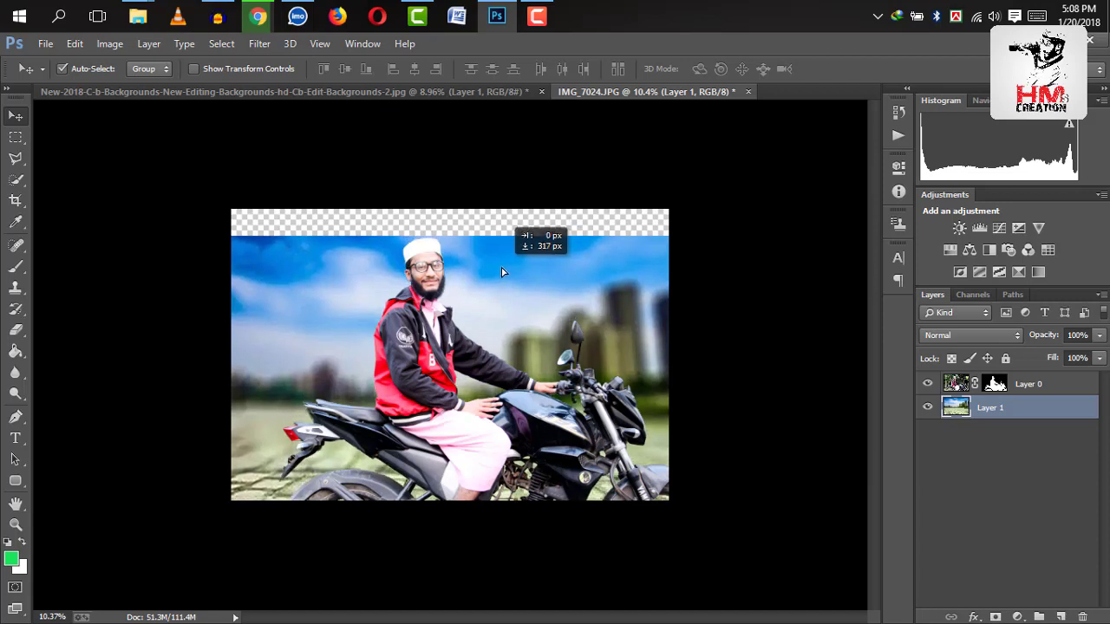
# Crop the empty strip off the top of the canvas
pyautogui.click(15, 200)
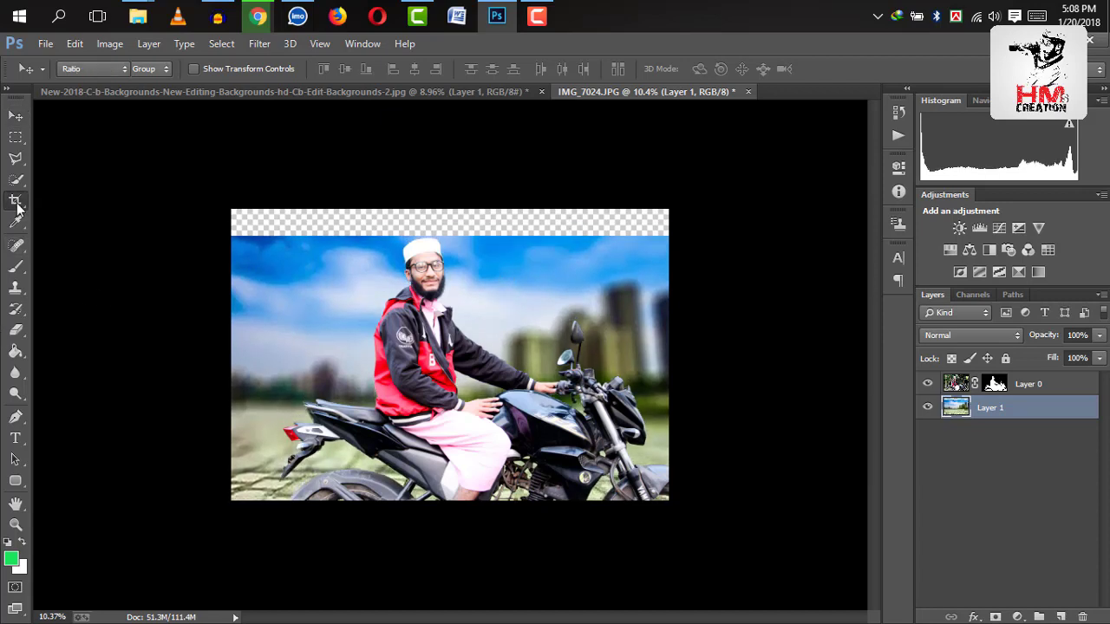
pyautogui.moveTo(445, 212); pyautogui.dragTo(445, 227)
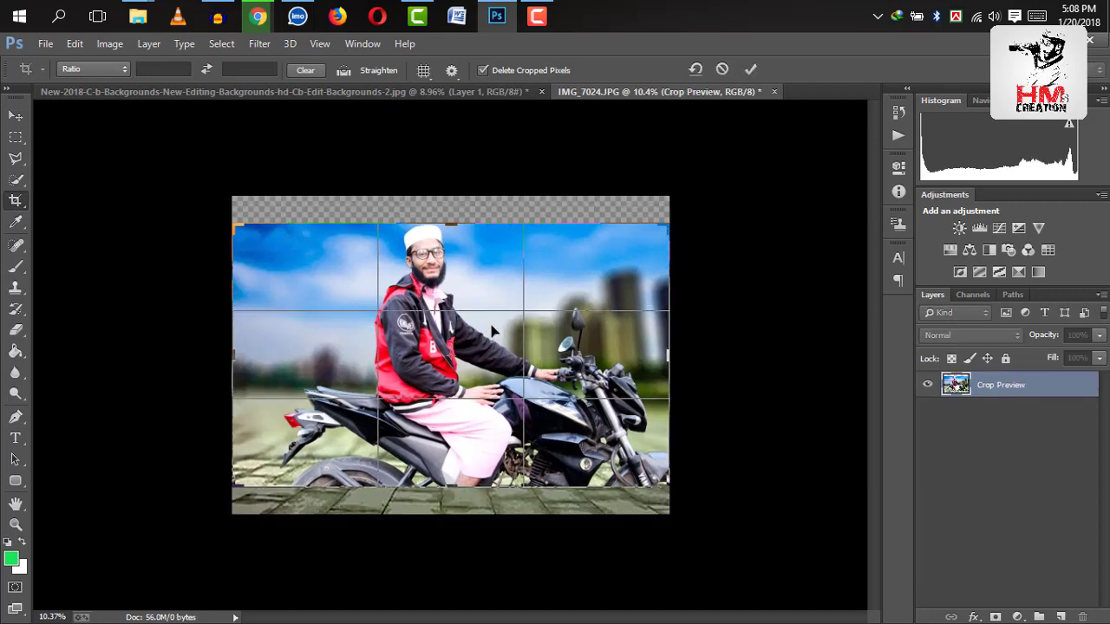
pyautogui.press('Return')
# Zoom in to inspect the rider's upper body in the composite
pyautogui.click(15, 115)
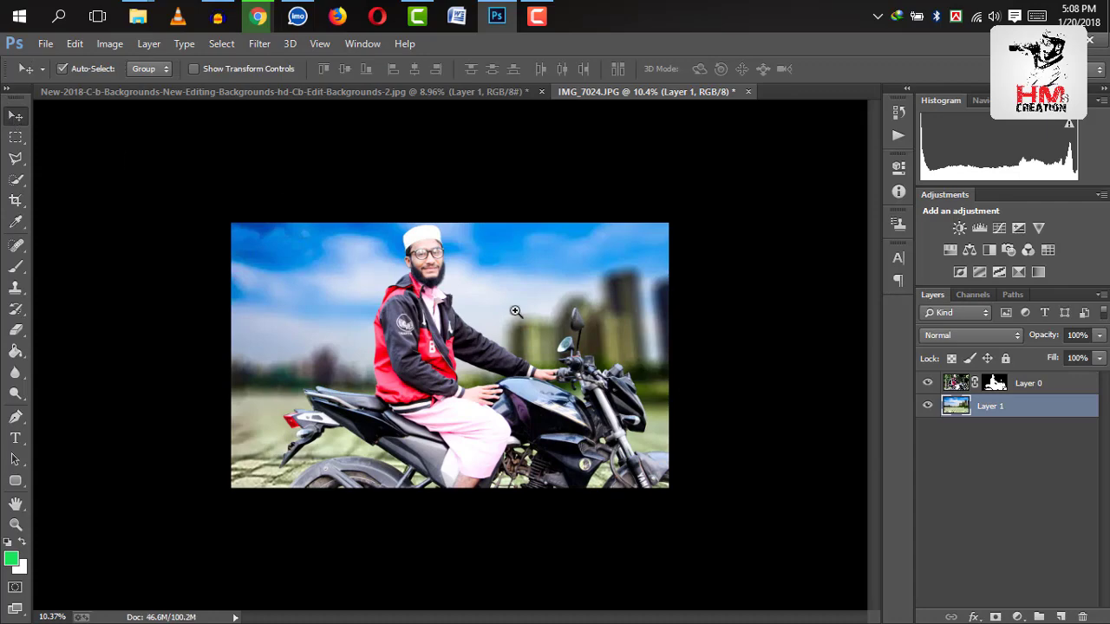
pyautogui.scroll(3, 537, 354)
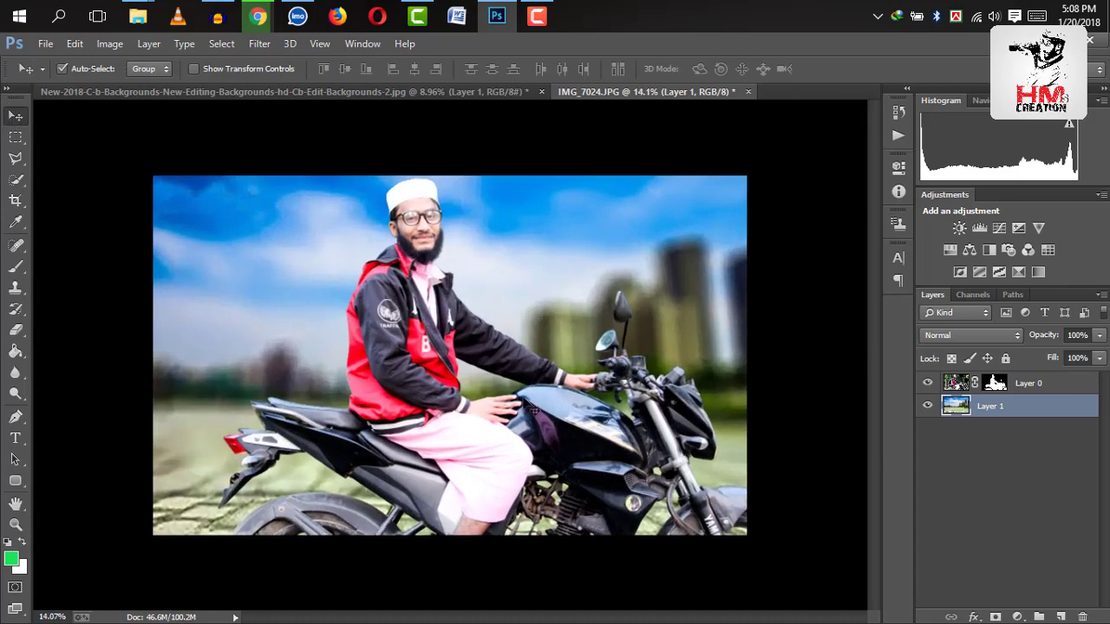
pyautogui.moveTo(415, 220); pyautogui.dragTo(448, 262)
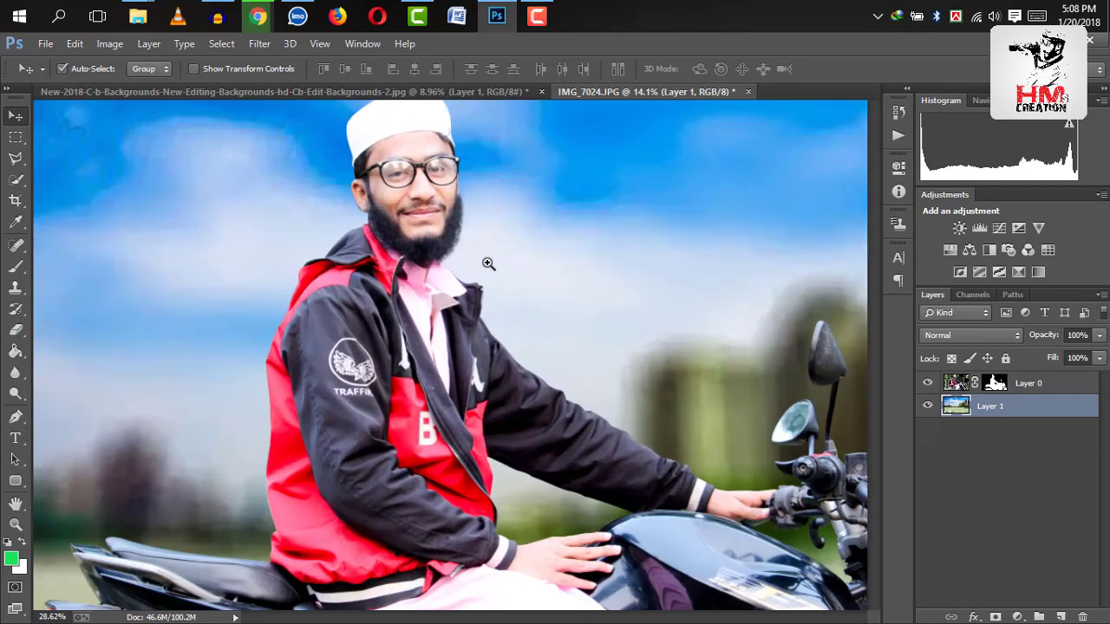
pyautogui.scroll(-2, 448, 263)
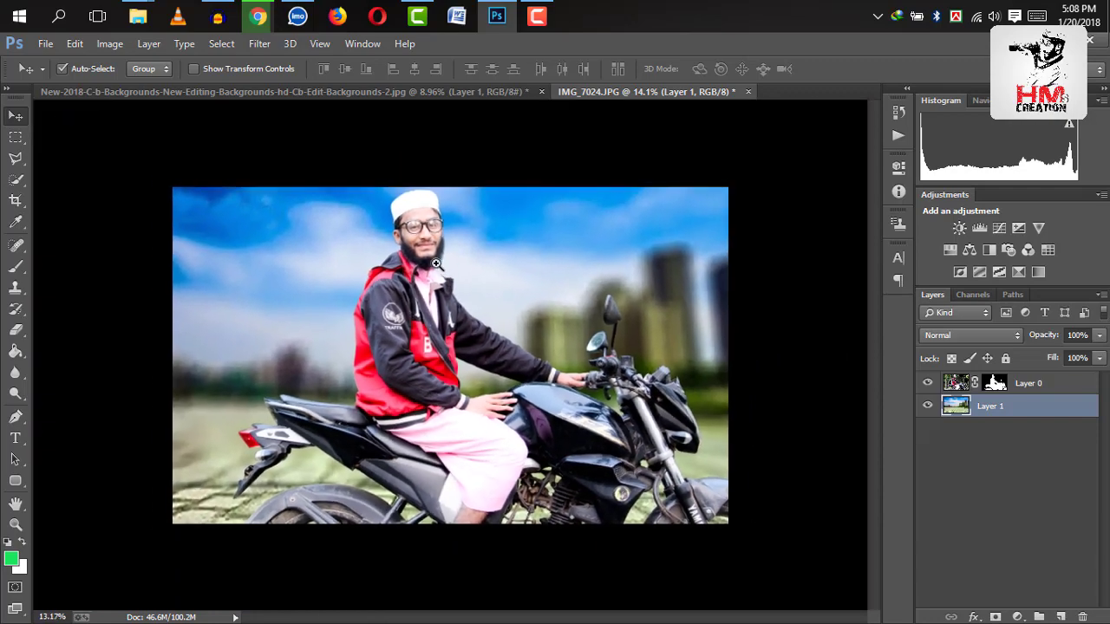
pyautogui.moveTo(394, 231); pyautogui.dragTo(443, 269)
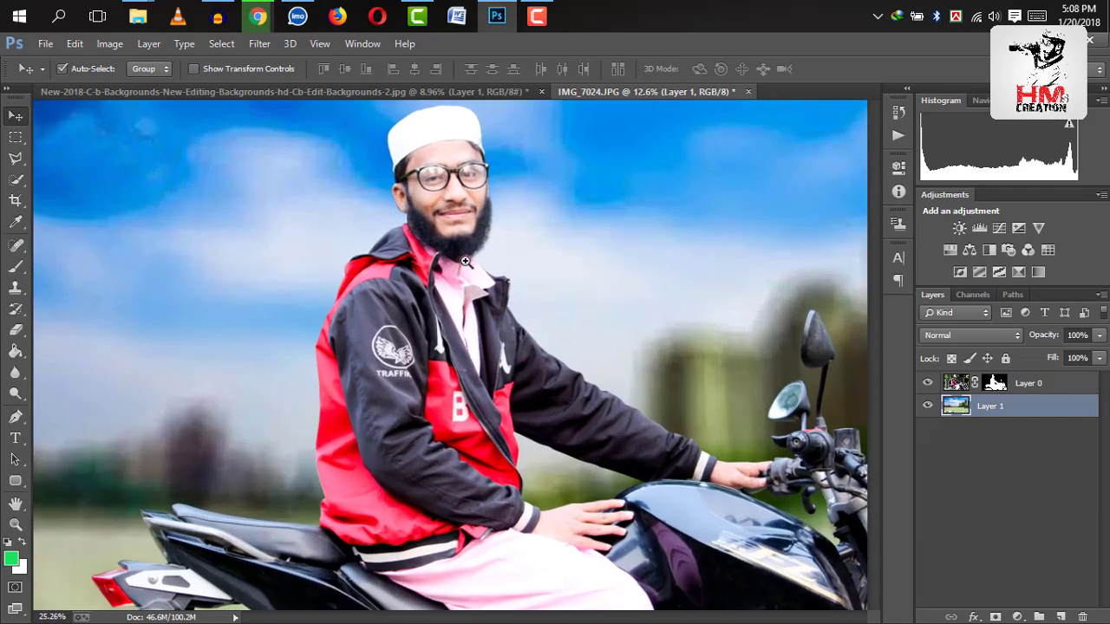
pyautogui.scroll(-2, 443, 269)
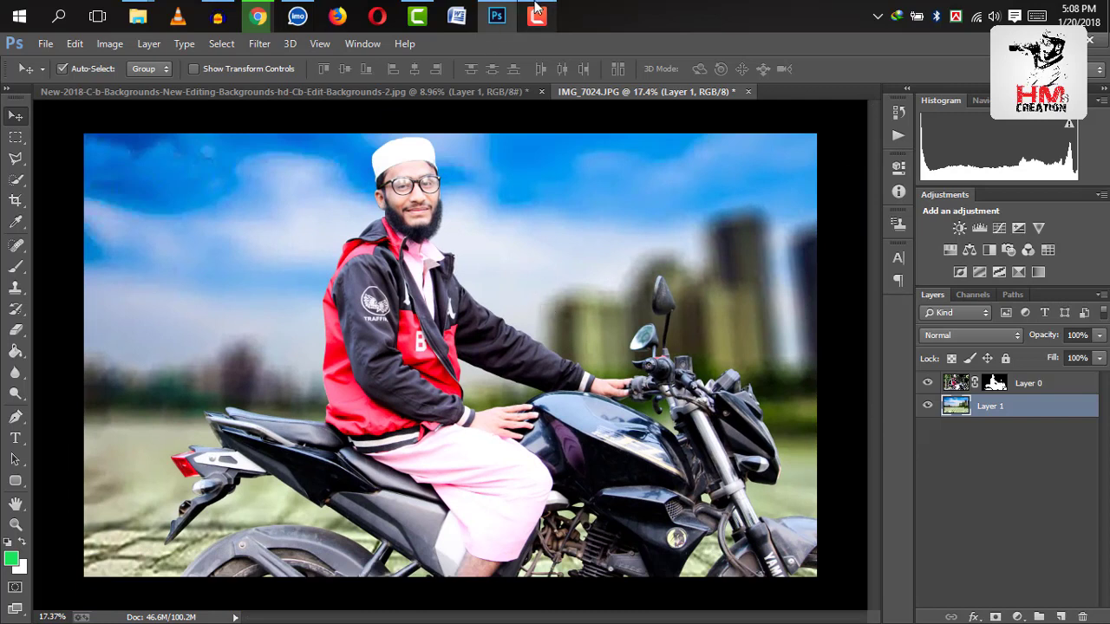
pyautogui.click(537, 12)
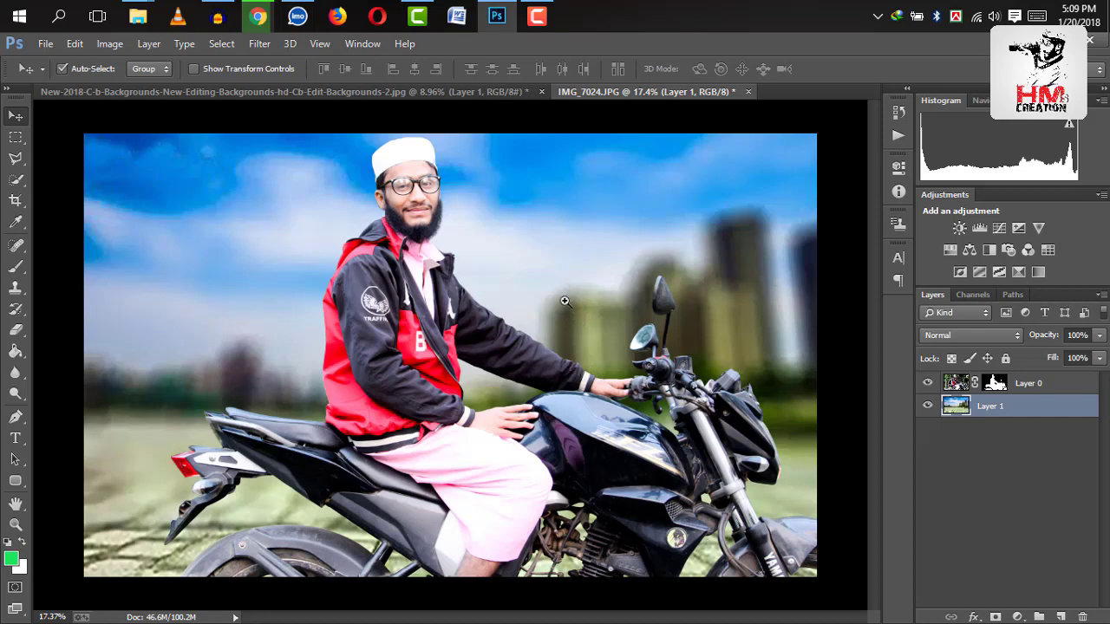
# Target the cut-out man layer and bring up the new adjustment layer list
pyautogui.scroll(-3, 564, 305)
pyautogui.scroll(2, 565, 305)
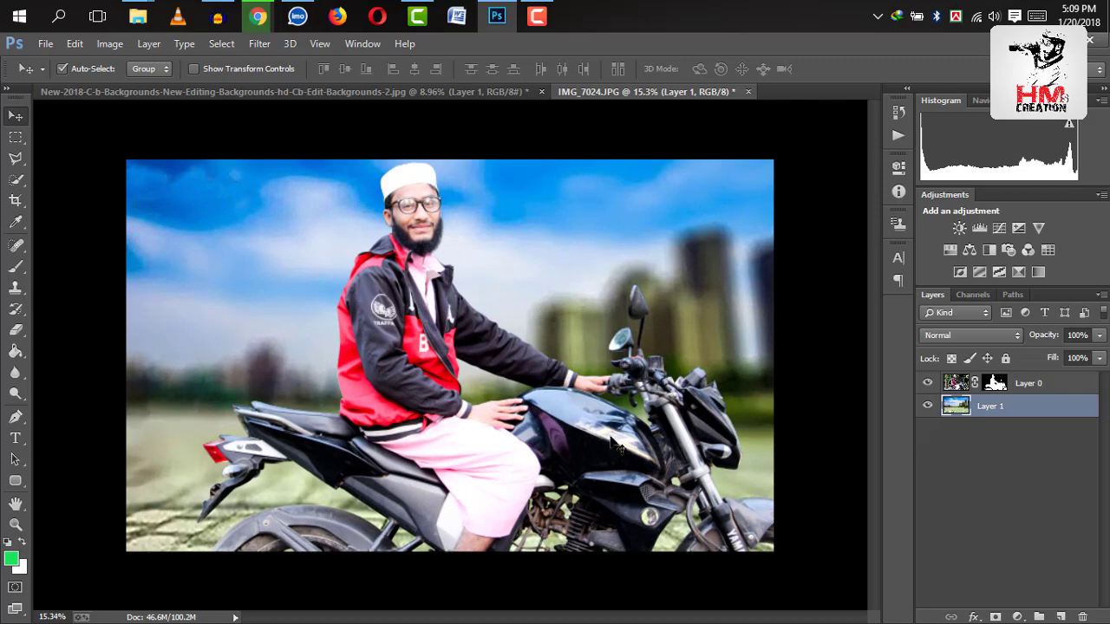
pyautogui.hotkey('alt', ']')
pyautogui.click(1017, 617)
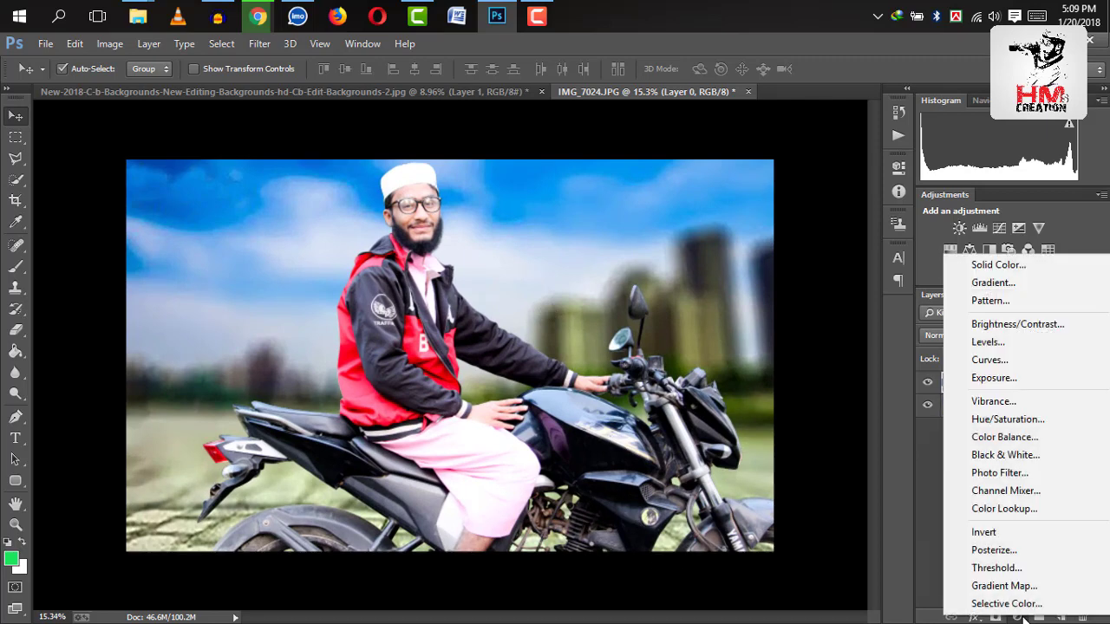
# Add a Color Balance layer with midtones Cyan-Red +11, Magenta-Green +2, Yellow-Blue -16
pyautogui.click(1004, 437)
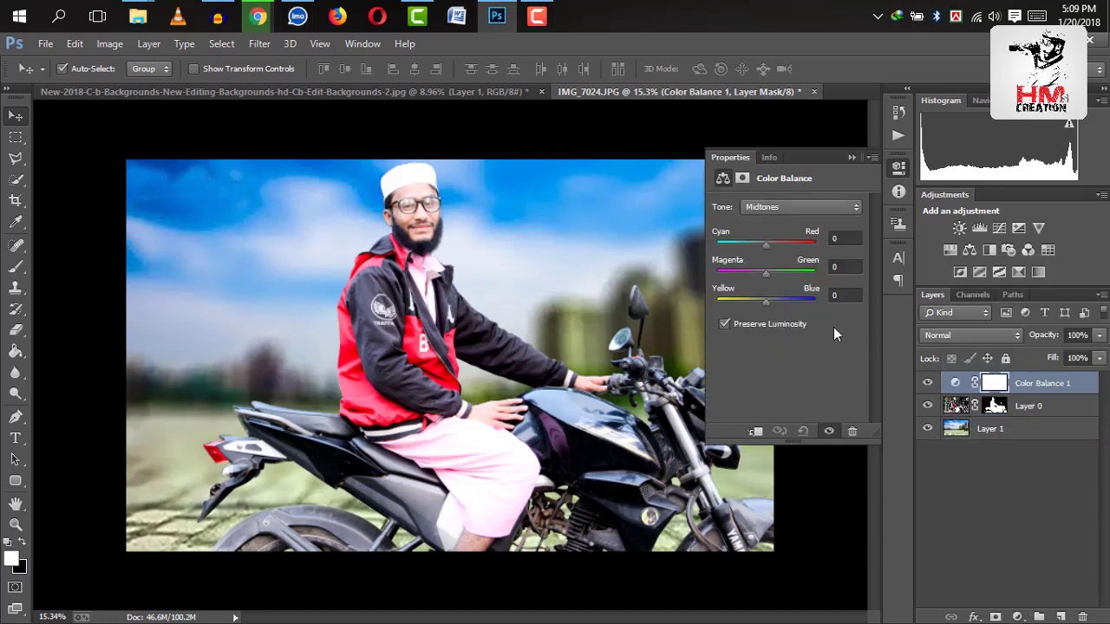
pyautogui.moveTo(763, 240)
pyautogui.mouseDown()
pyautogui.moveTo(784, 251)
pyautogui.moveTo(758, 275)
pyautogui.moveTo(771, 275)
pyautogui.mouseUp()
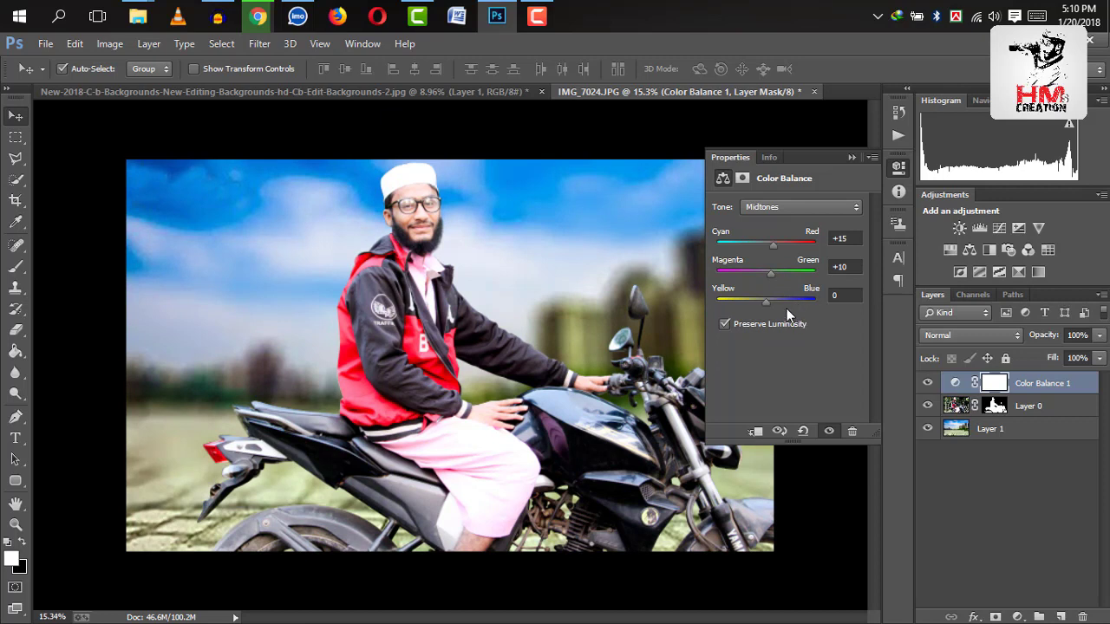
pyautogui.moveTo(763, 307); pyautogui.dragTo(760, 304)
pyautogui.moveTo(772, 241); pyautogui.dragTo(782, 247)
pyautogui.scroll(5, 401, 178)
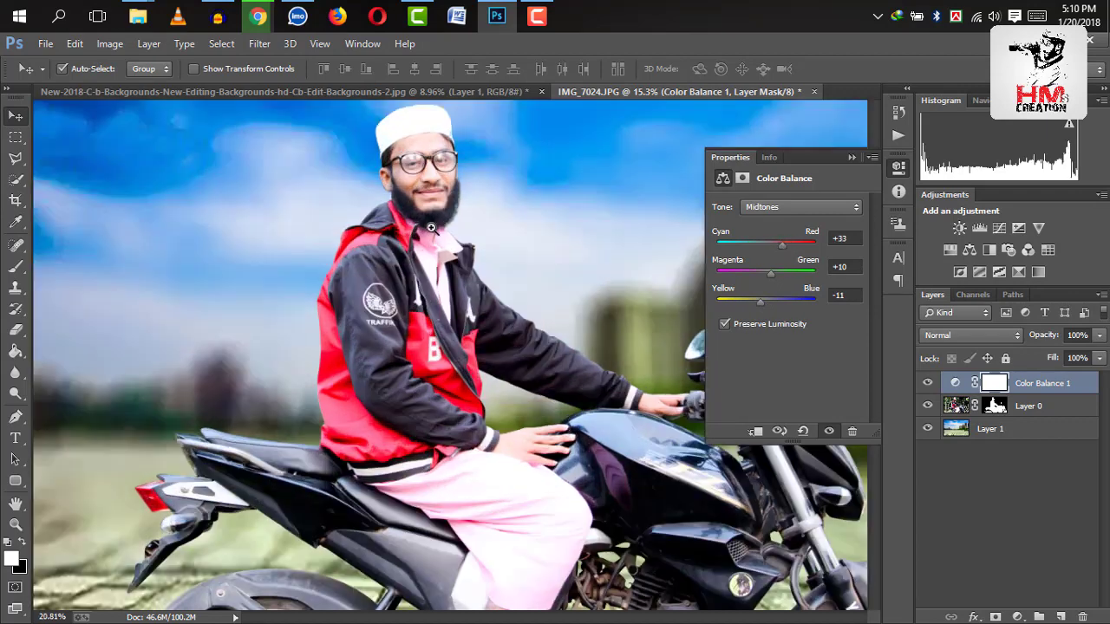
pyautogui.scroll(1, 537, 293)
pyautogui.scroll(2, 521, 295)
pyautogui.scroll(3, 512, 304)
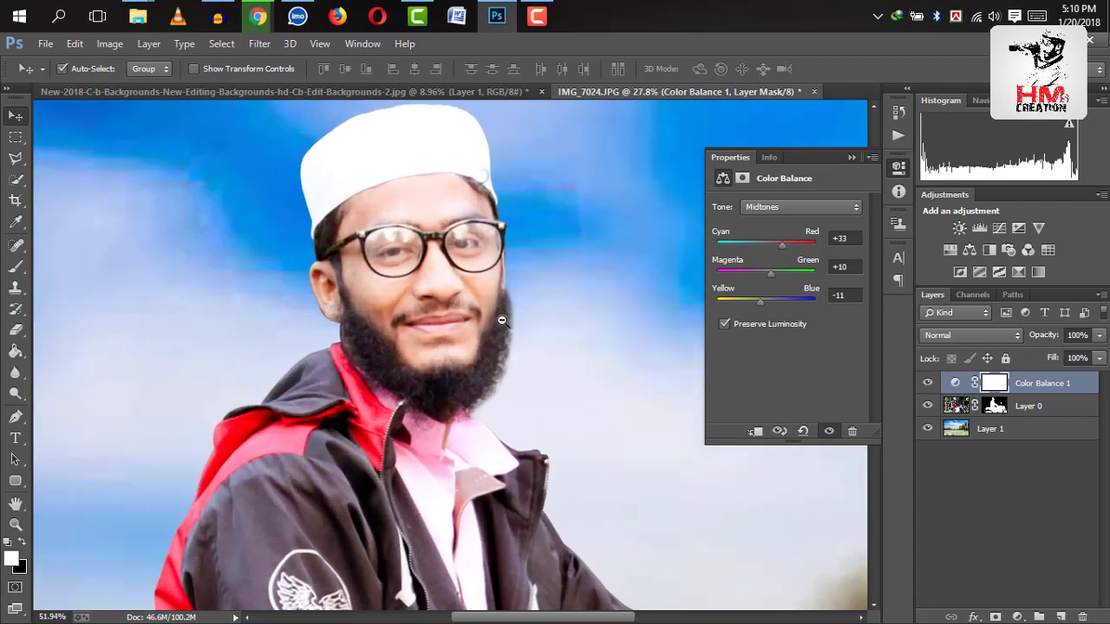
pyautogui.moveTo(778, 245); pyautogui.dragTo(767, 275)
pyautogui.click(769, 275)
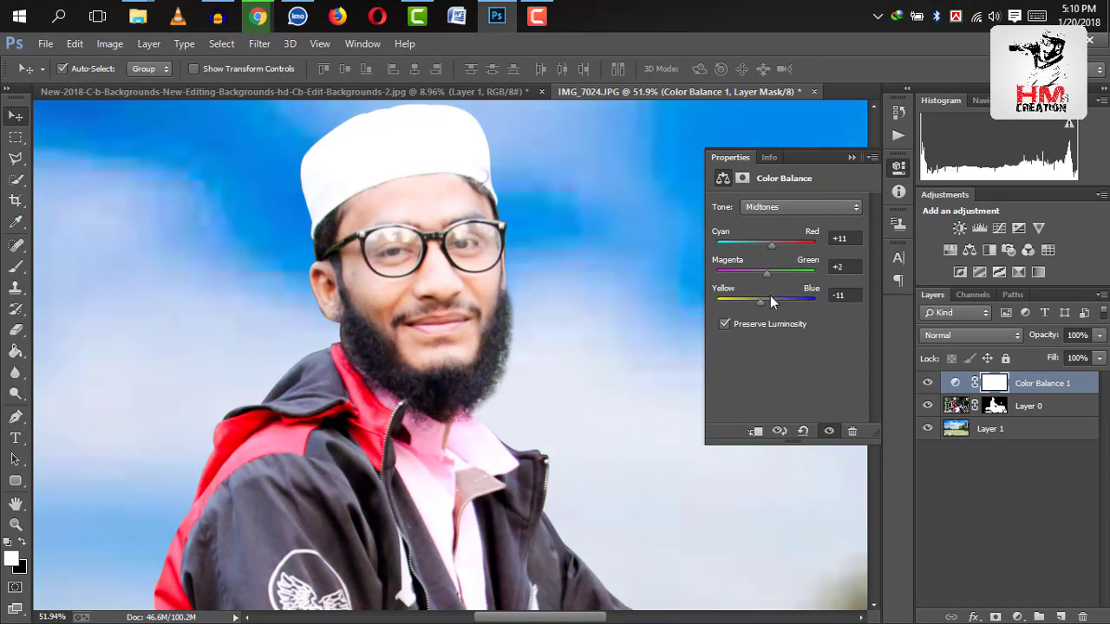
pyautogui.moveTo(772, 305); pyautogui.dragTo(759, 305)
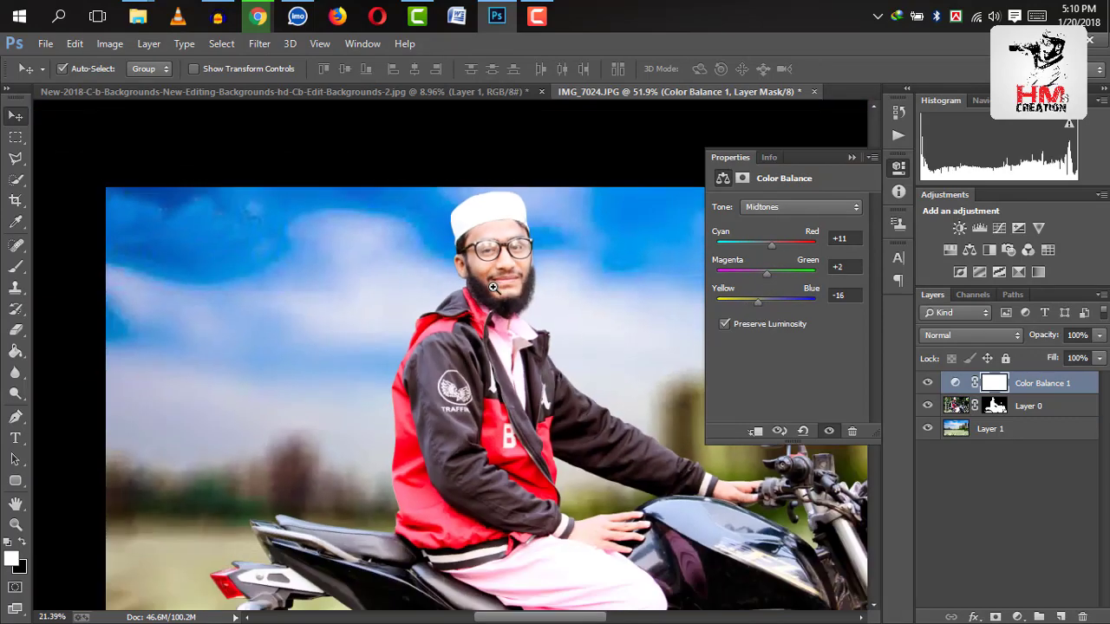
# Fit the whole photo in view, glance at the Info readout, and return to Color Balance
pyautogui.hotkey('ctrl', '0')
pyautogui.scroll(-2, 568, 322)
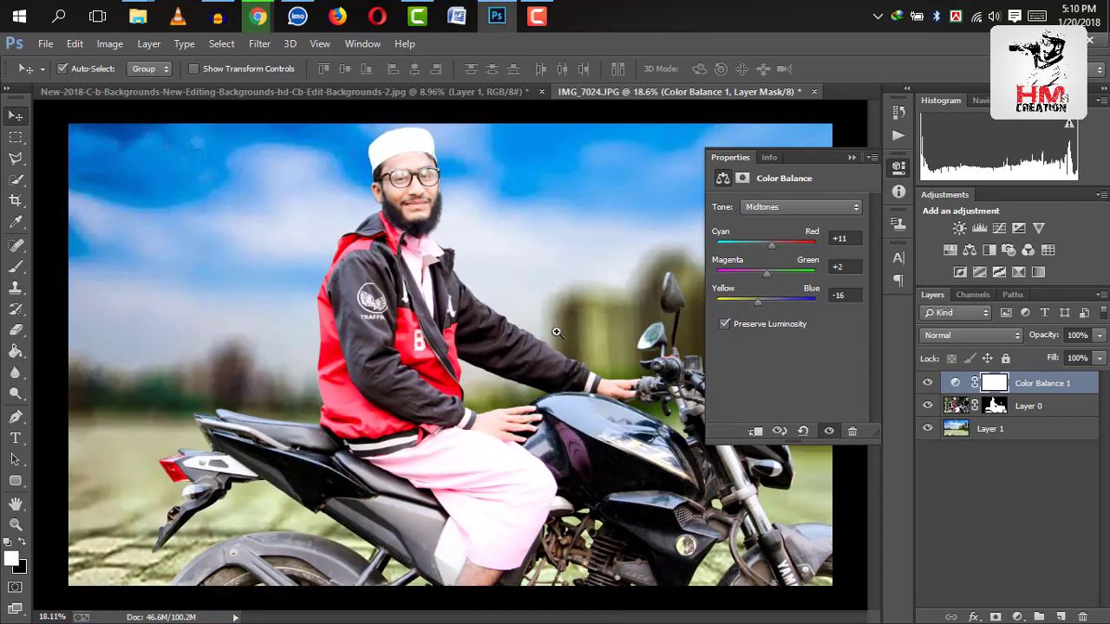
pyautogui.scroll(-2, 555, 401)
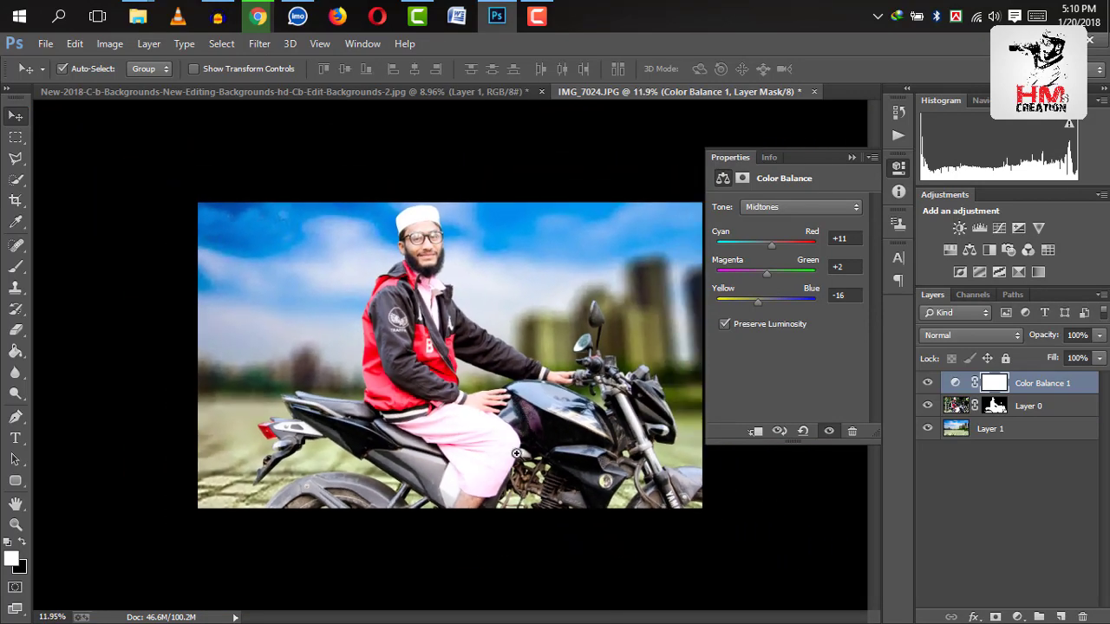
pyautogui.scroll(2, 448, 307)
pyautogui.scroll(1, 477, 290)
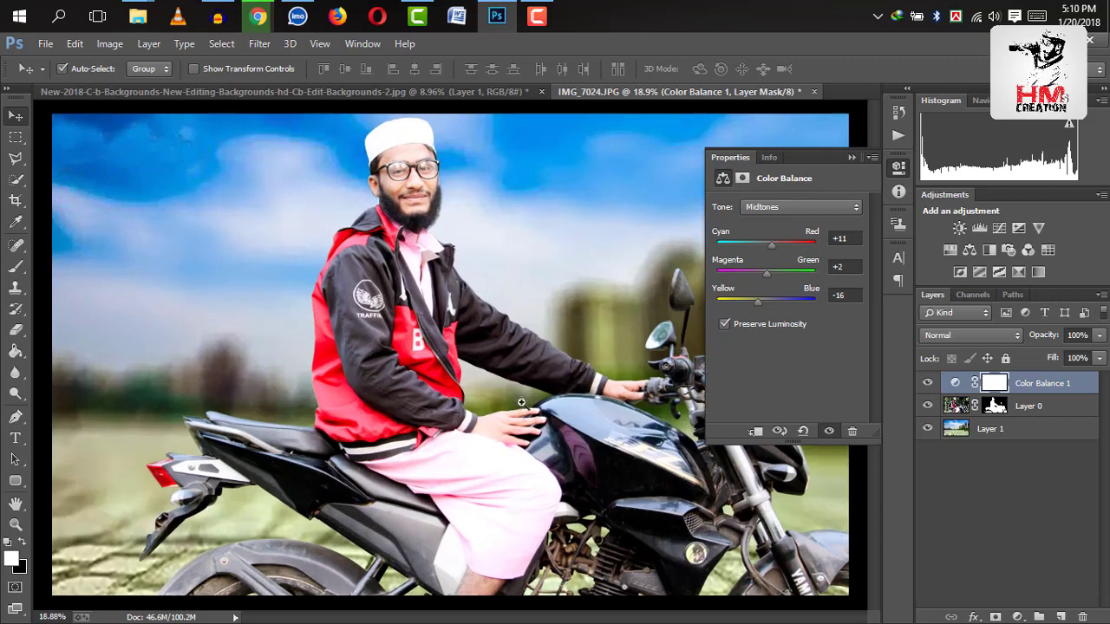
pyautogui.scroll(-2, 414, 266)
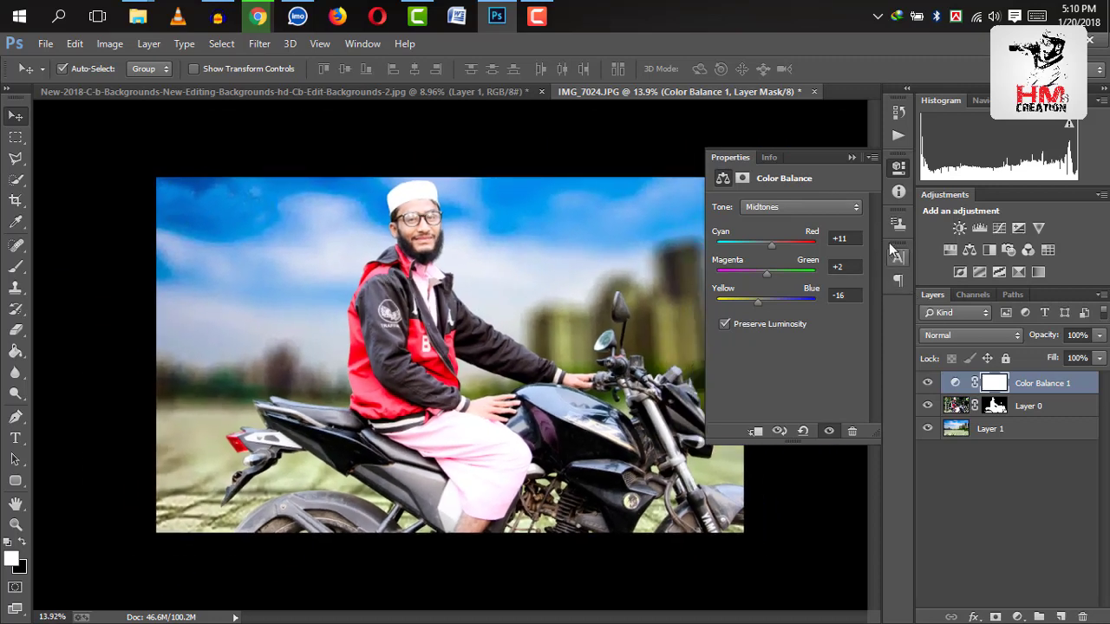
pyautogui.click(770, 157)
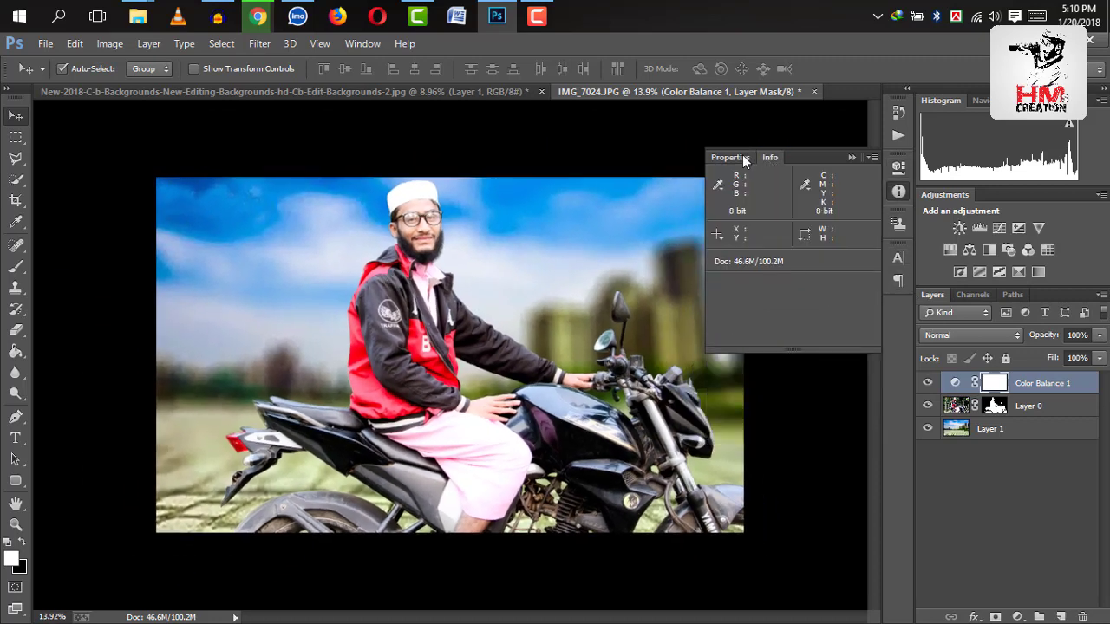
pyautogui.click(742, 156)
pyautogui.click(773, 205)
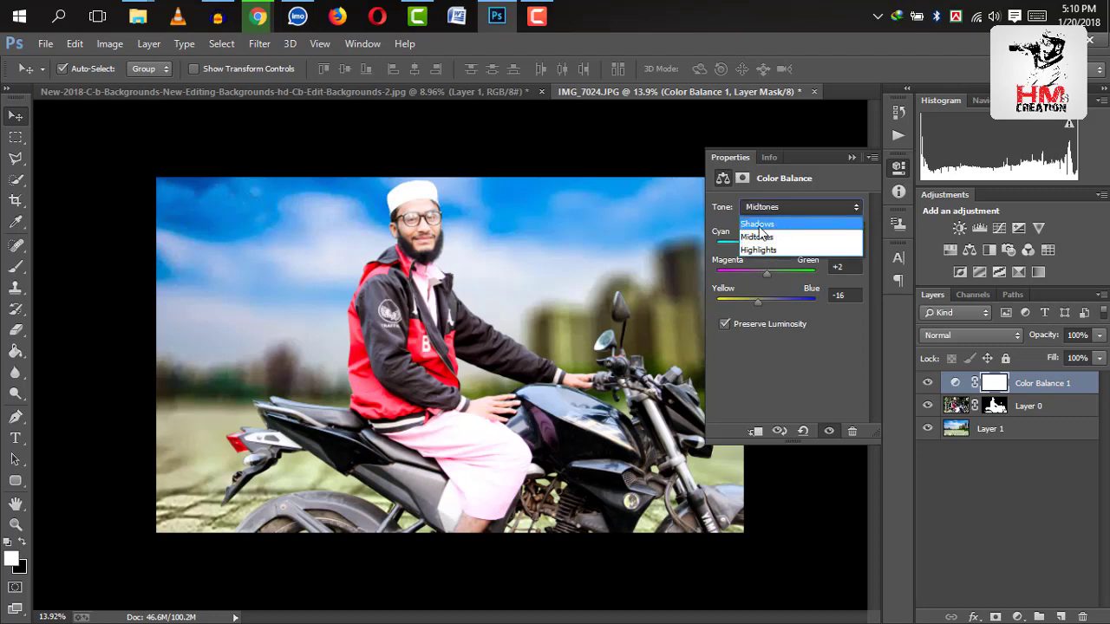
# Set the Color Balance shadows to Cyan-Red 0, Magenta-Green +30, Yellow-Blue +52
pyautogui.click(814, 223)
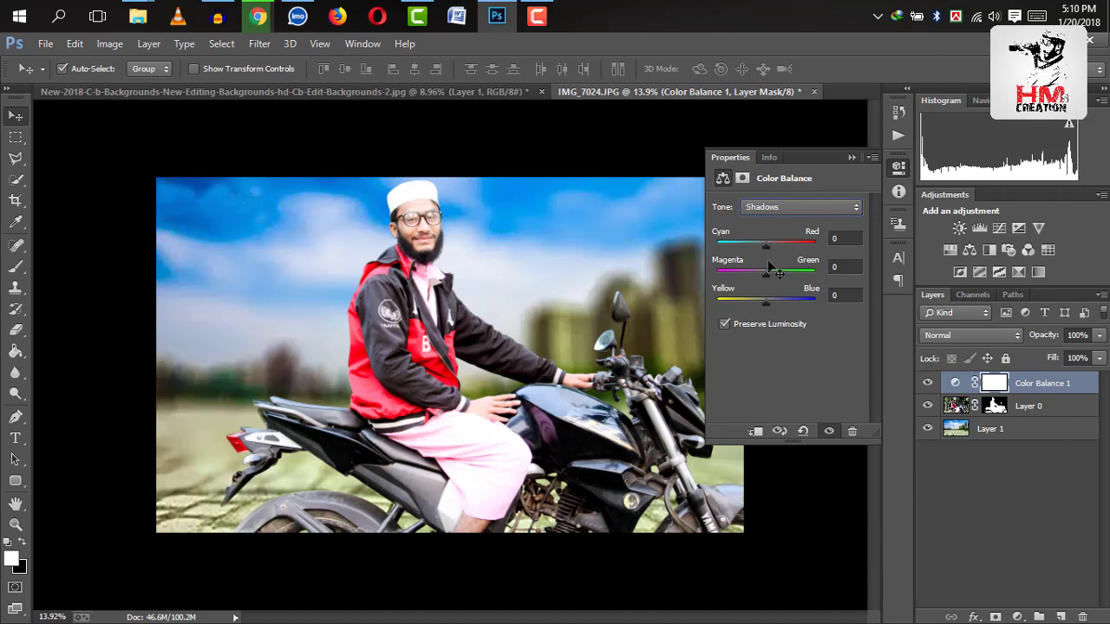
pyautogui.moveTo(767, 246)
pyautogui.mouseDown()
pyautogui.moveTo(777, 248)
pyautogui.moveTo(759, 253)
pyautogui.mouseUp()
pyautogui.moveTo(752, 249); pyautogui.dragTo(767, 250)
pyautogui.moveTo(417, 274); pyautogui.dragTo(666, 341)
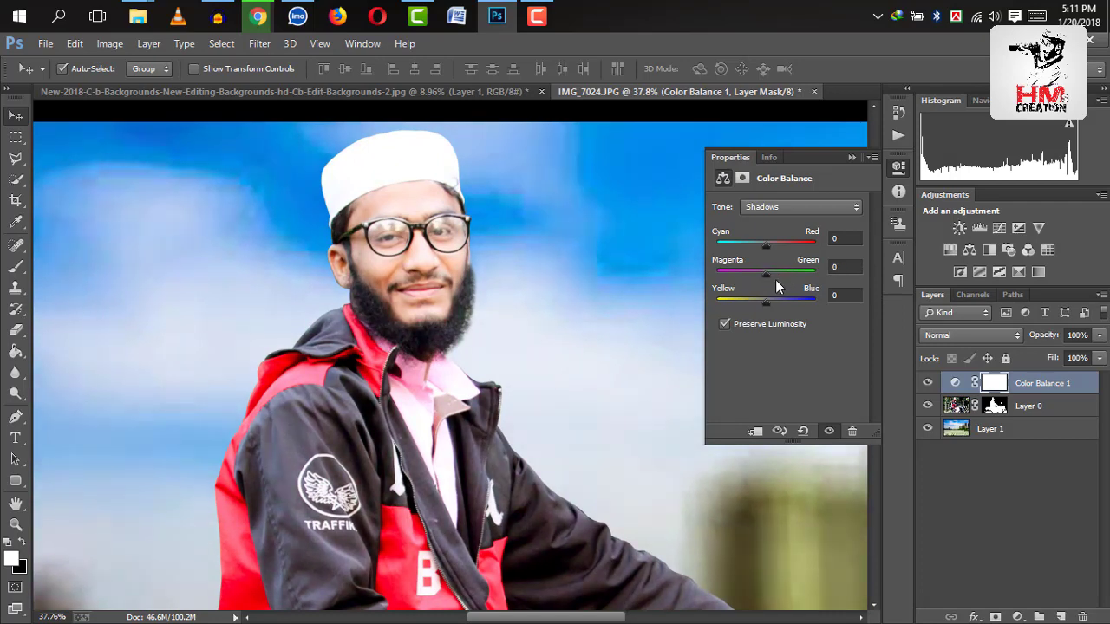
pyautogui.moveTo(768, 274); pyautogui.dragTo(781, 274)
pyautogui.scroll(-3, 516, 309)
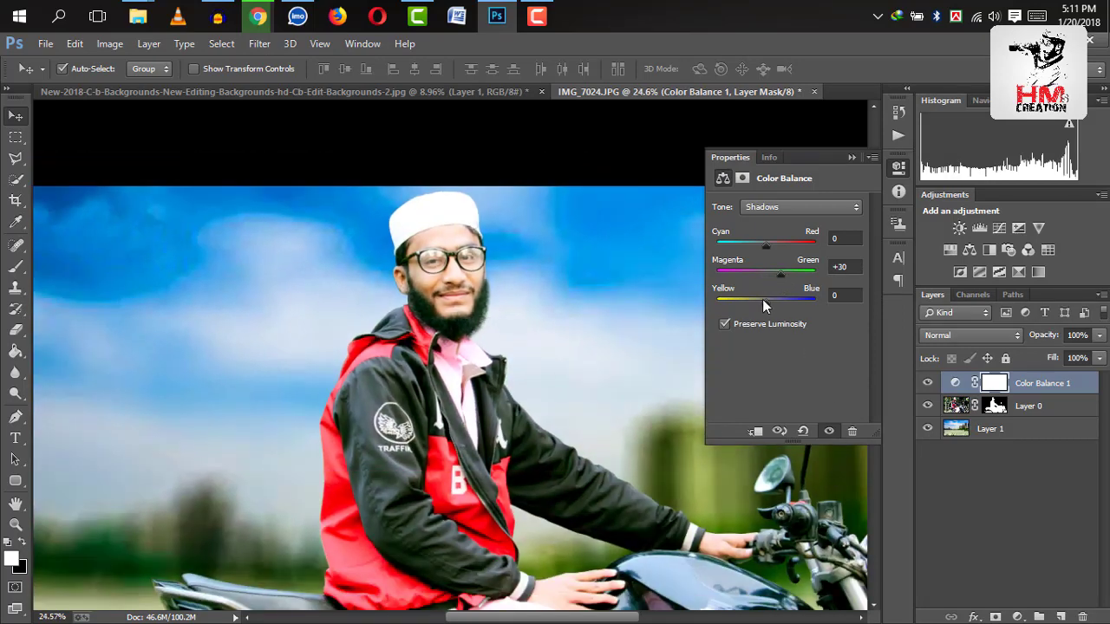
pyautogui.moveTo(785, 303); pyautogui.dragTo(790, 315)
pyautogui.scroll(-2, 612, 371)
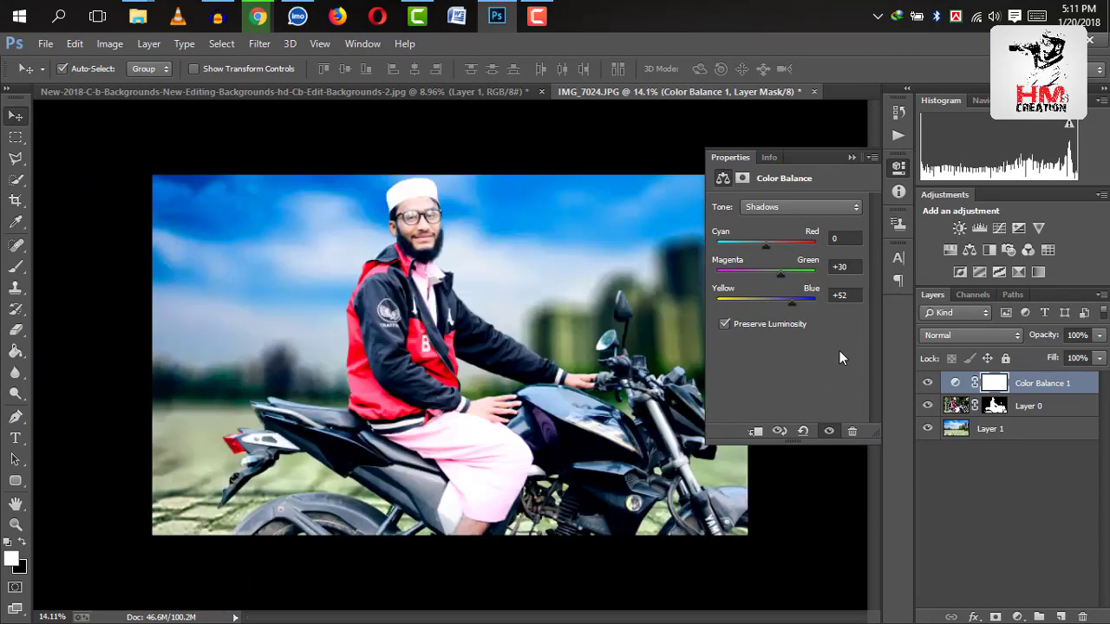
pyautogui.click(898, 167)
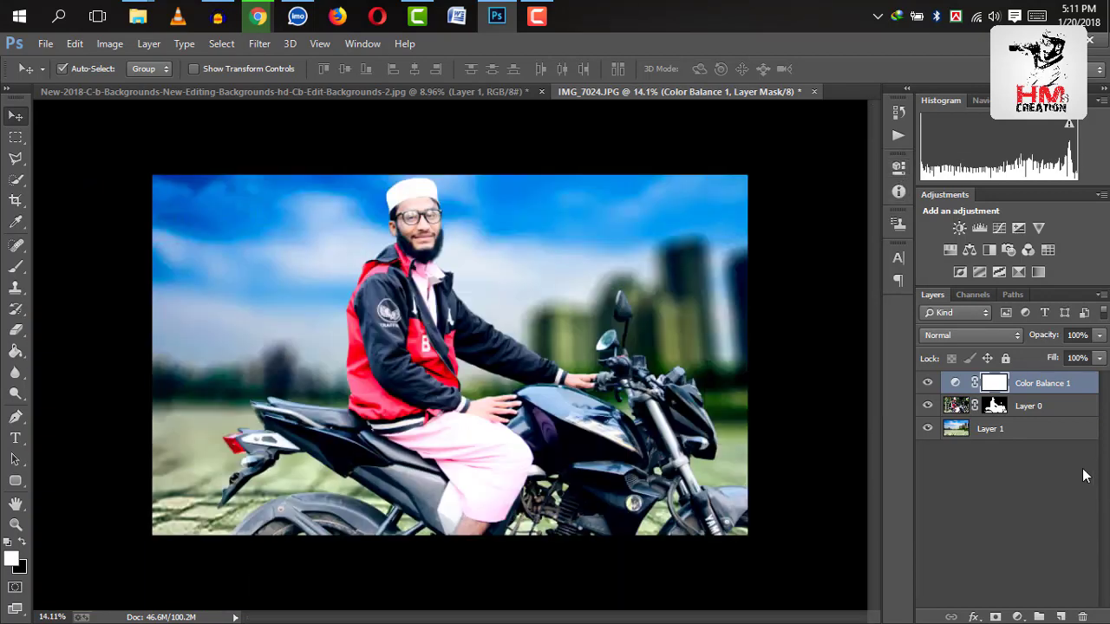
# Reopen Color Balance 1 and set the highlights Cyan-Red to +3
pyautogui.doubleClick(987, 384)
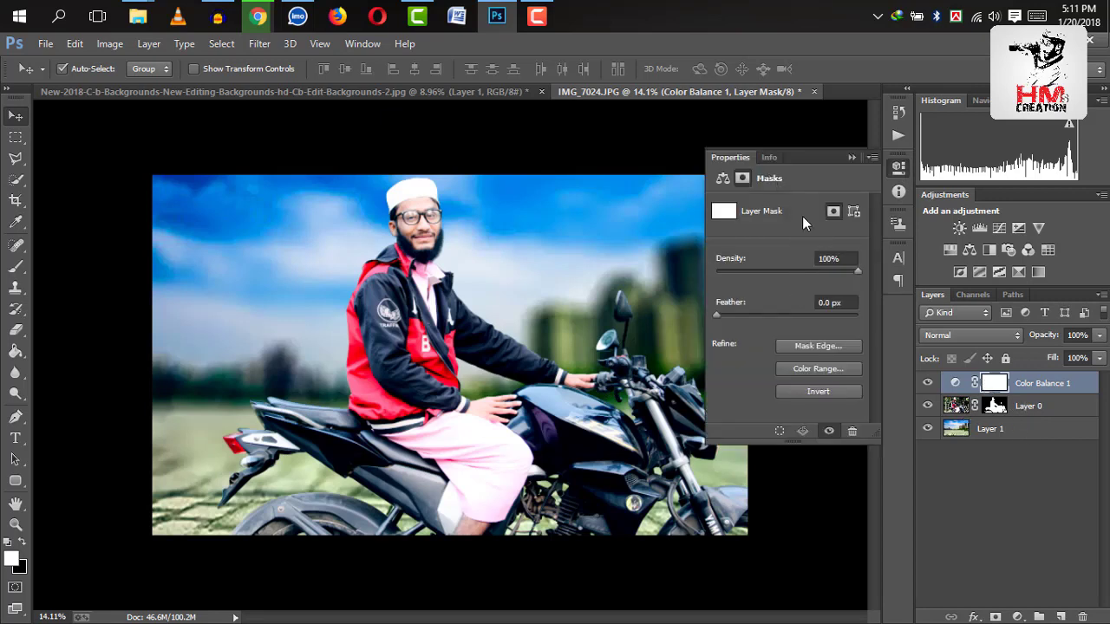
pyautogui.click(769, 157)
pyautogui.click(730, 157)
pyautogui.click(959, 385)
pyautogui.click(819, 207)
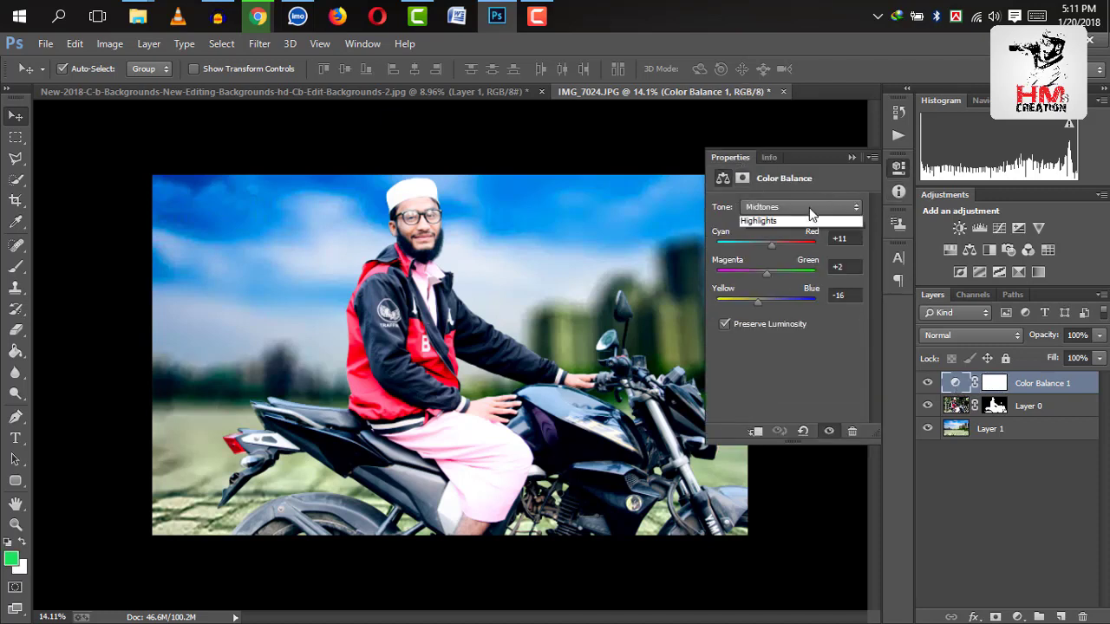
pyautogui.click(815, 249)
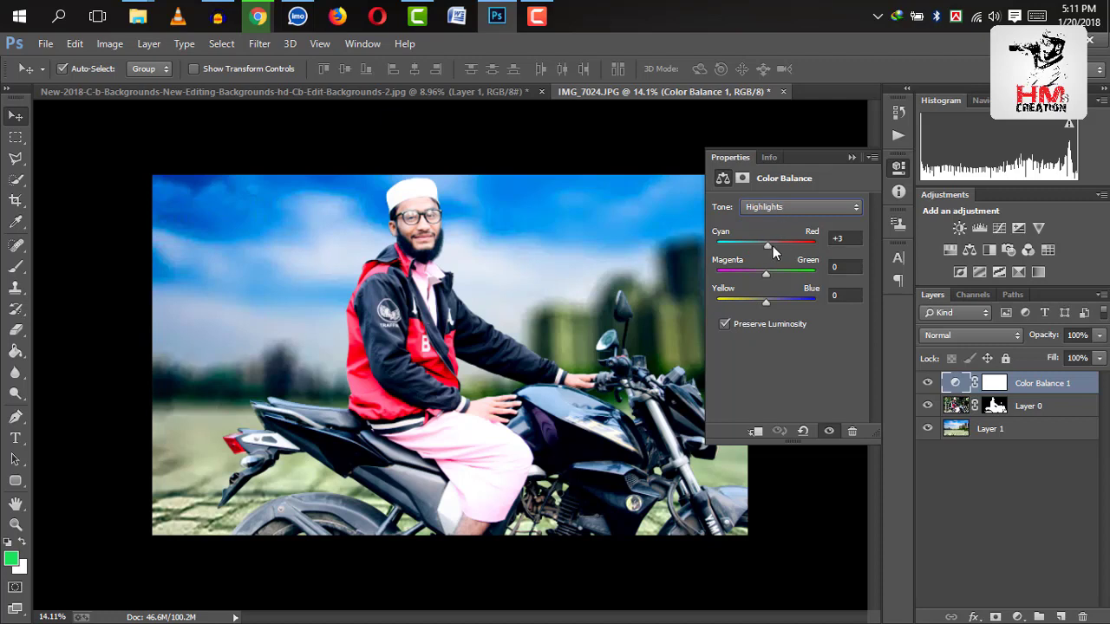
# Ease the midtones Cyan-Red value down to +10
pyautogui.click(799, 206)
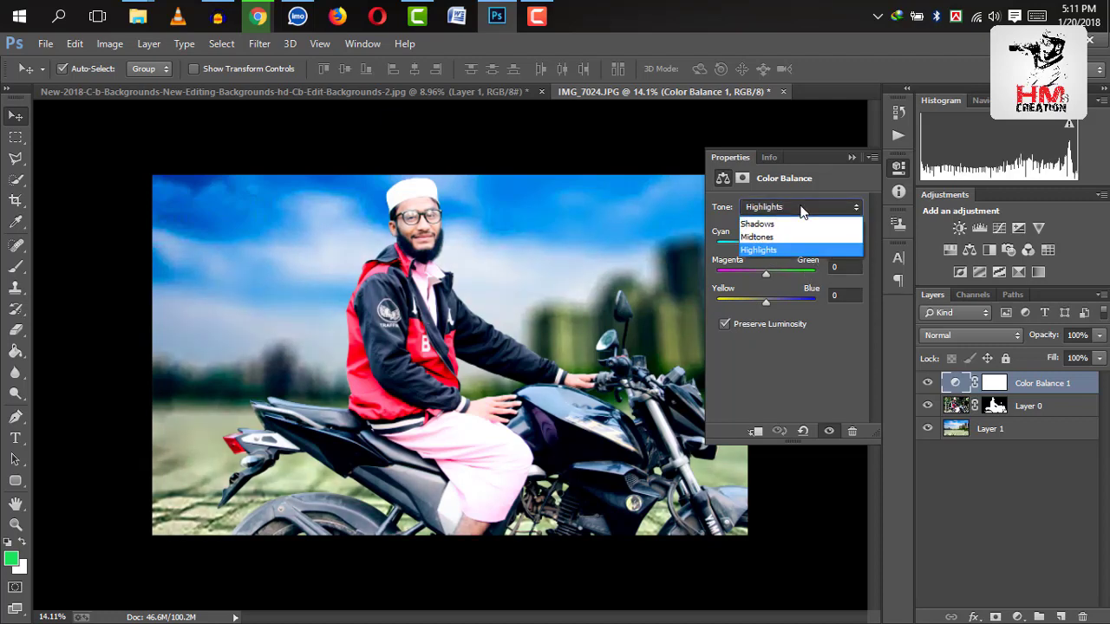
pyautogui.click(796, 236)
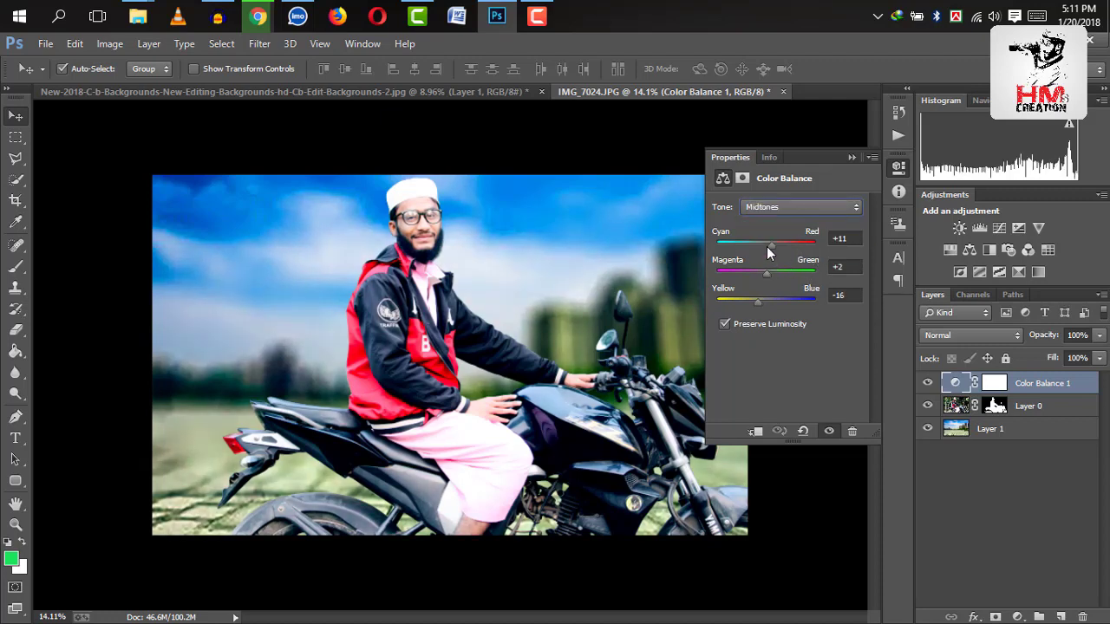
pyautogui.click(769, 245)
# Collapse Properties and toggle Color Balance 1 off and on to compare
pyautogui.click(898, 257)
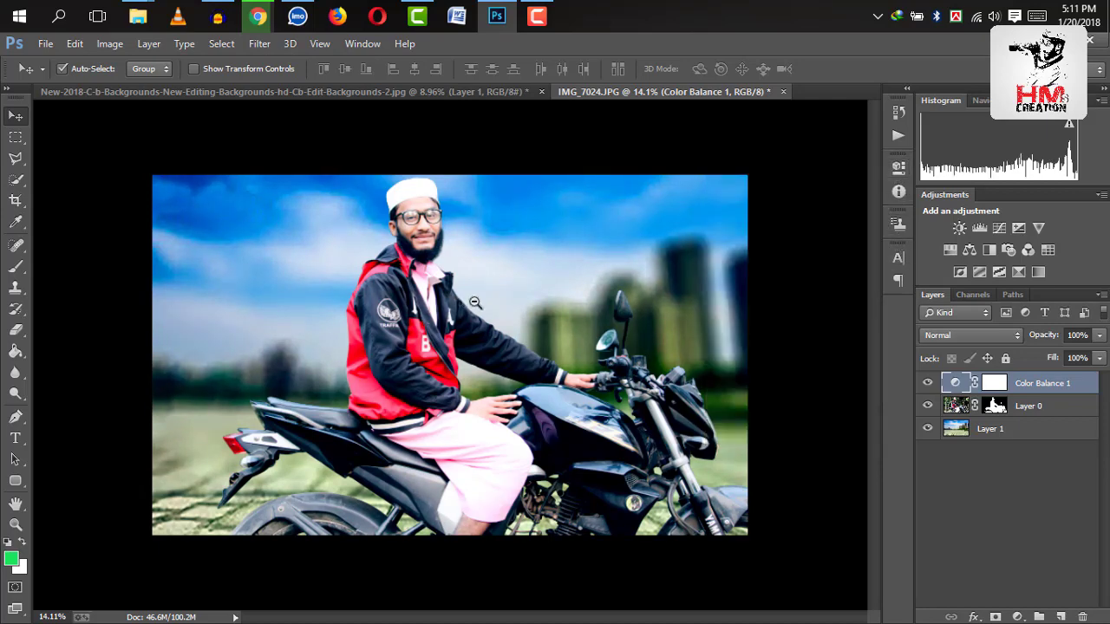
pyautogui.scroll(3, 475, 302)
pyautogui.scroll(-2, 478, 315)
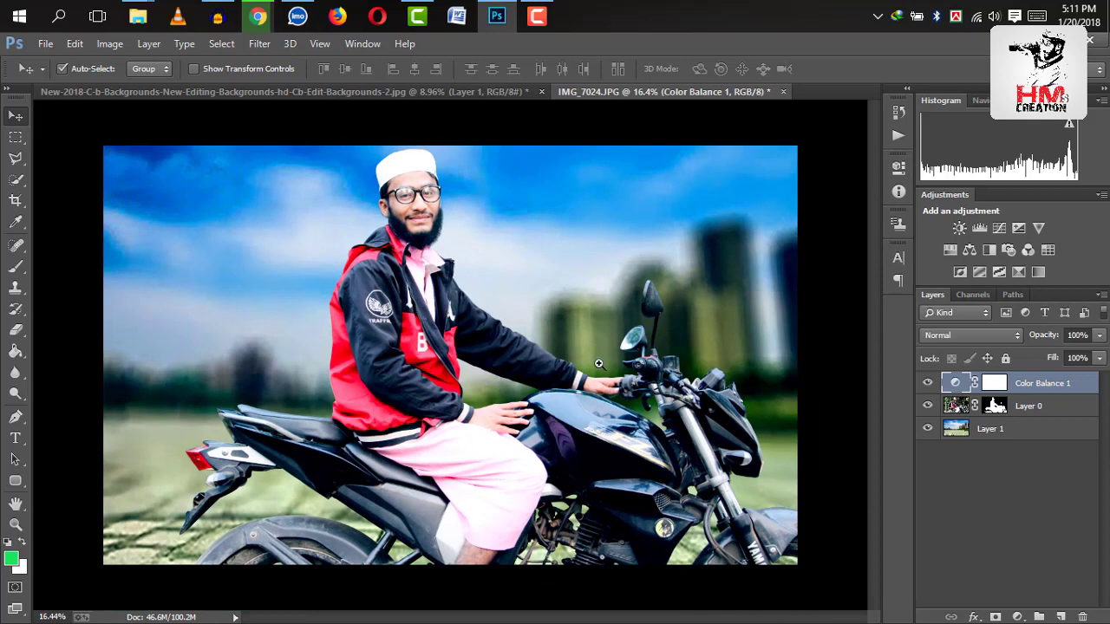
pyautogui.click(927, 384)
pyautogui.click(927, 384)
pyautogui.scroll(-2, 514, 307)
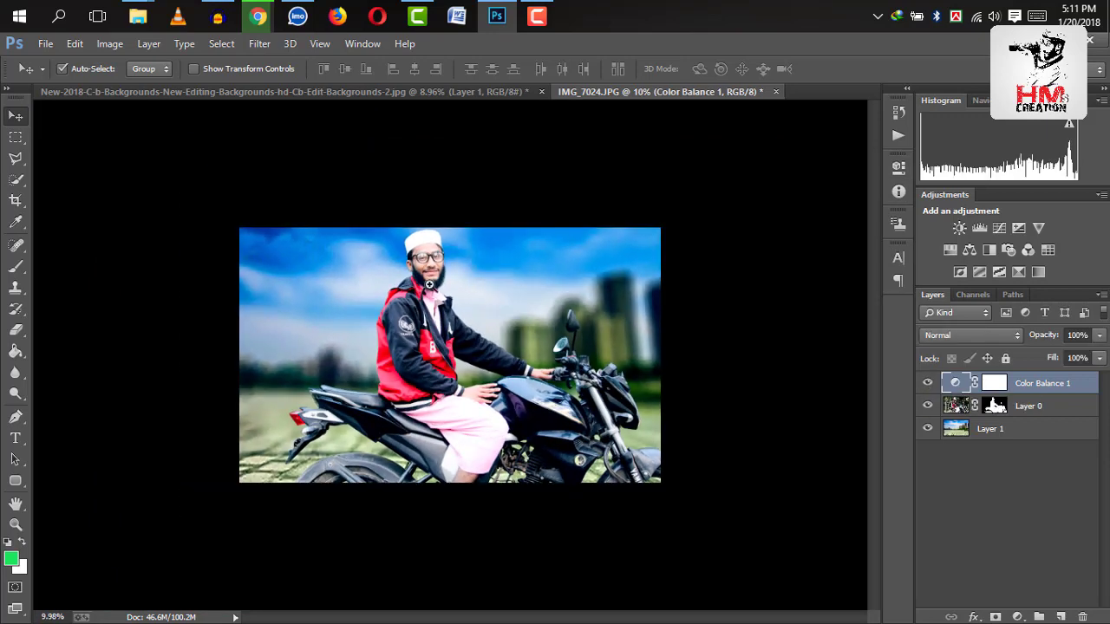
pyautogui.scroll(1, 446, 292)
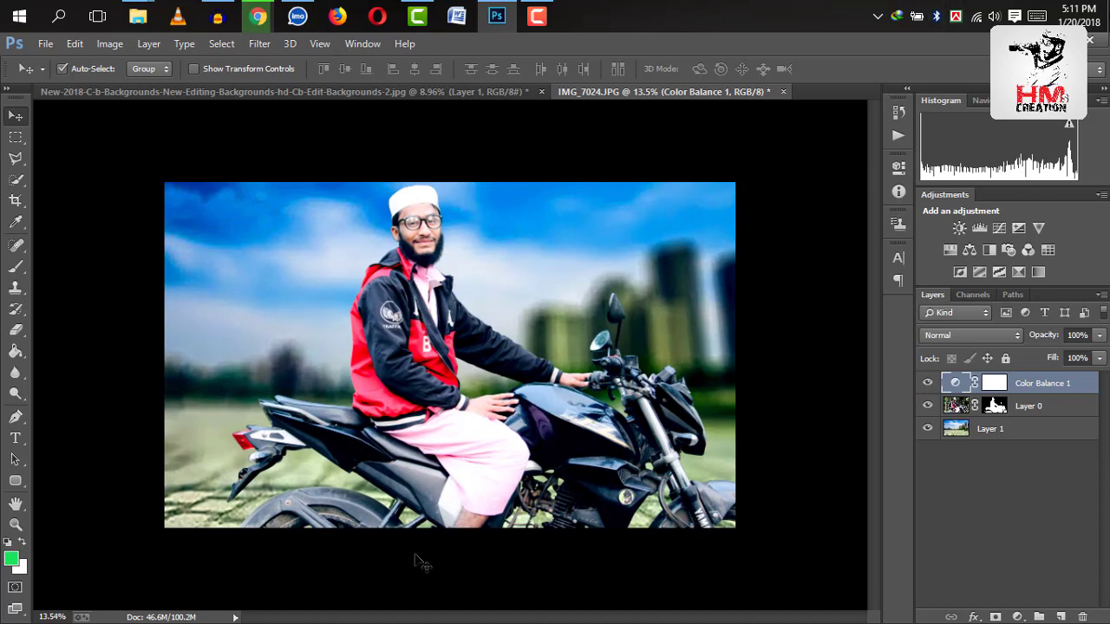
pyautogui.scroll(1, 559, 445)
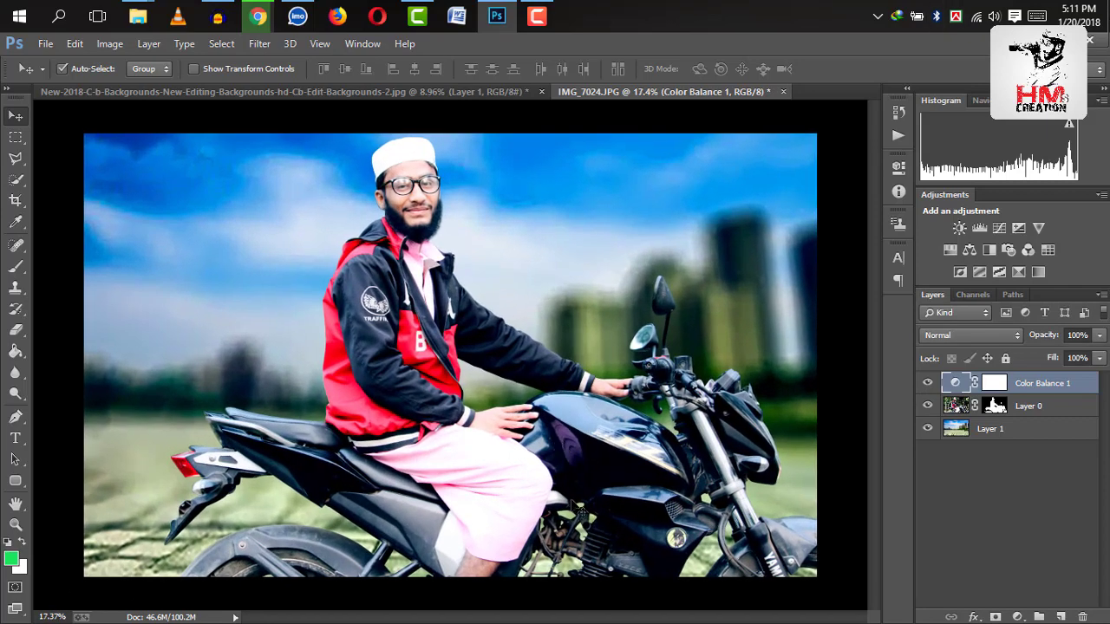
pyautogui.click(928, 382)
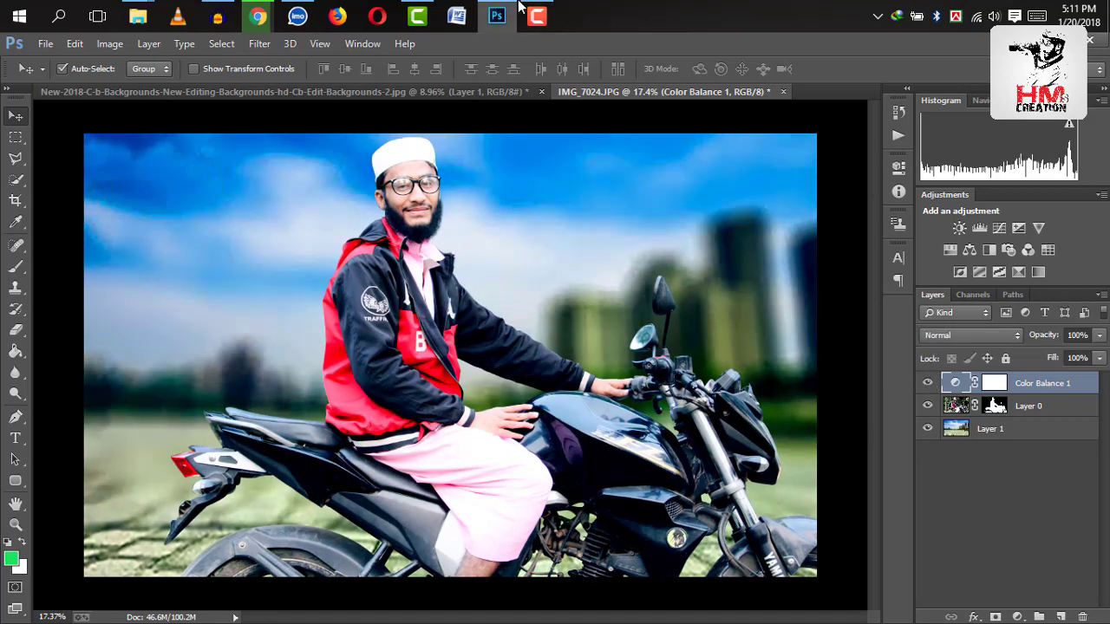
# Zoom out to the whole photo and compare it again with and without Color Balance
pyautogui.click(541, 14)
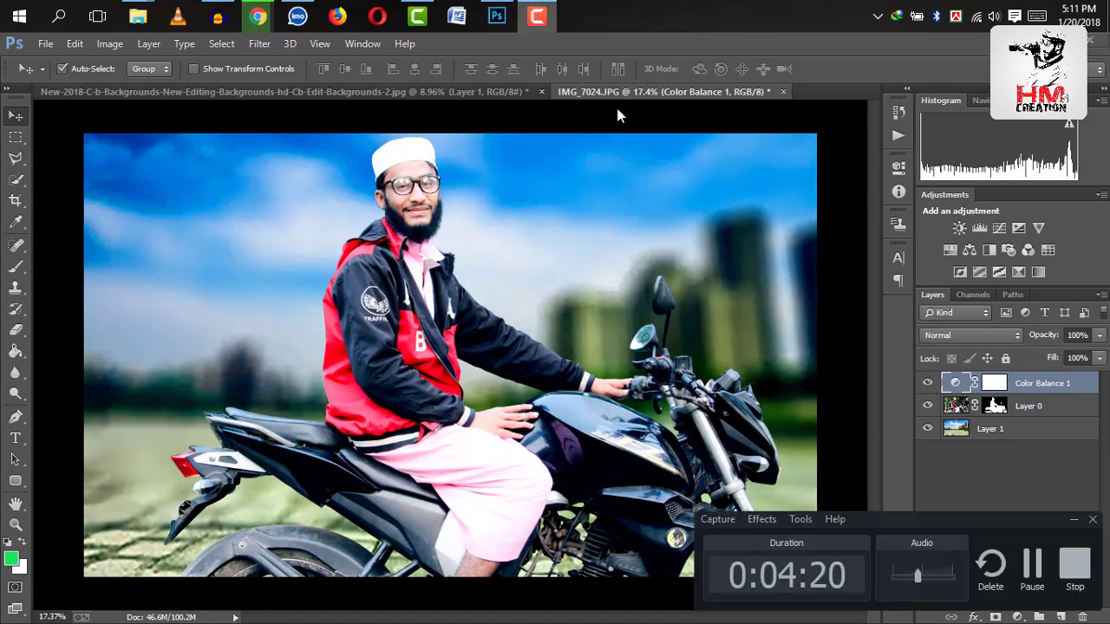
pyautogui.click(1034, 574)
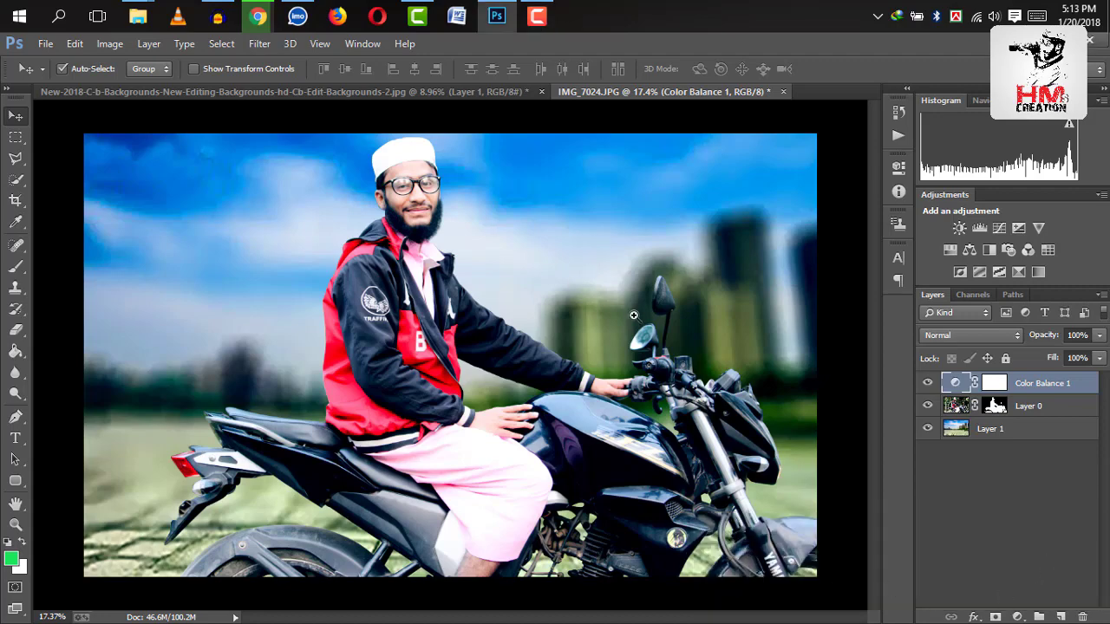
pyautogui.moveTo(560, 268)
pyautogui.mouseDown()
pyautogui.moveTo(511, 243)
pyautogui.moveTo(550, 254)
pyautogui.moveTo(535, 258)
pyautogui.mouseUp()
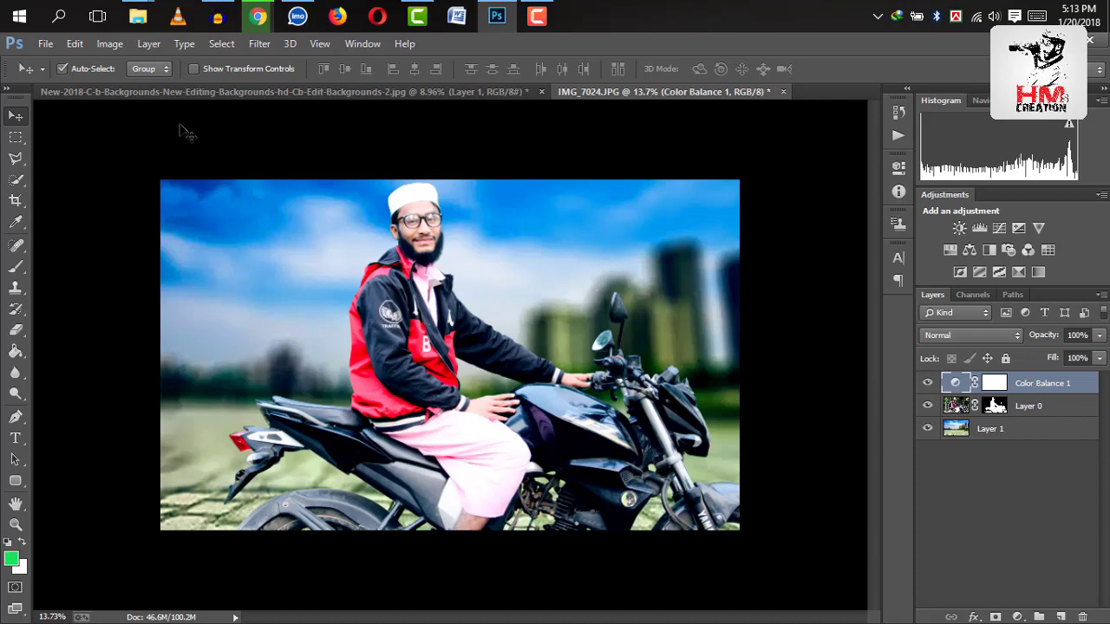
pyautogui.click(110, 43)
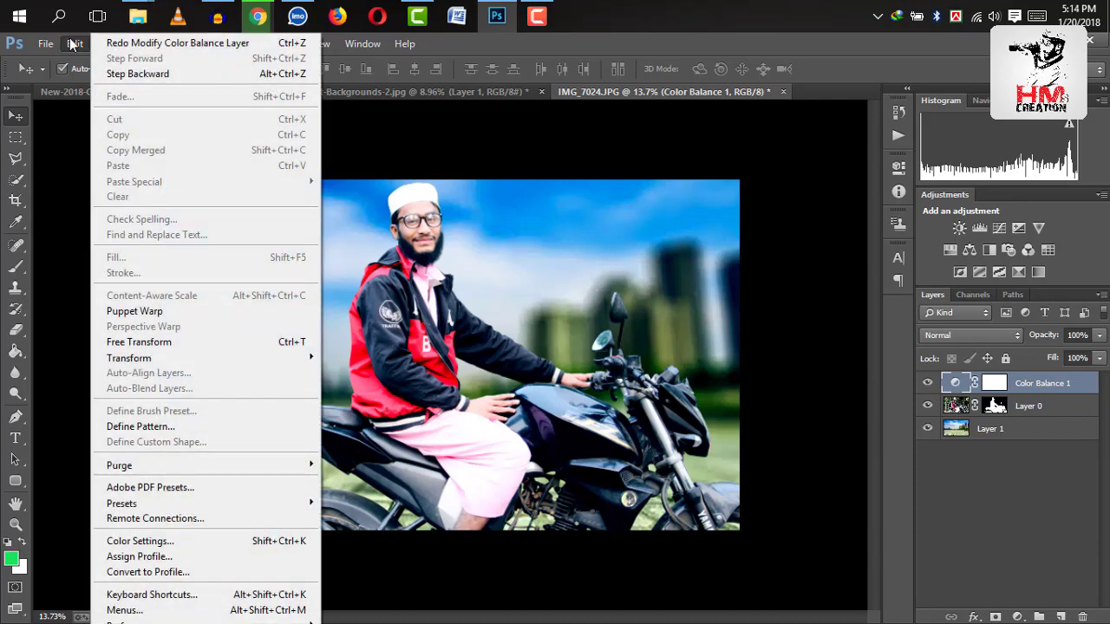
pyautogui.click(72, 43)
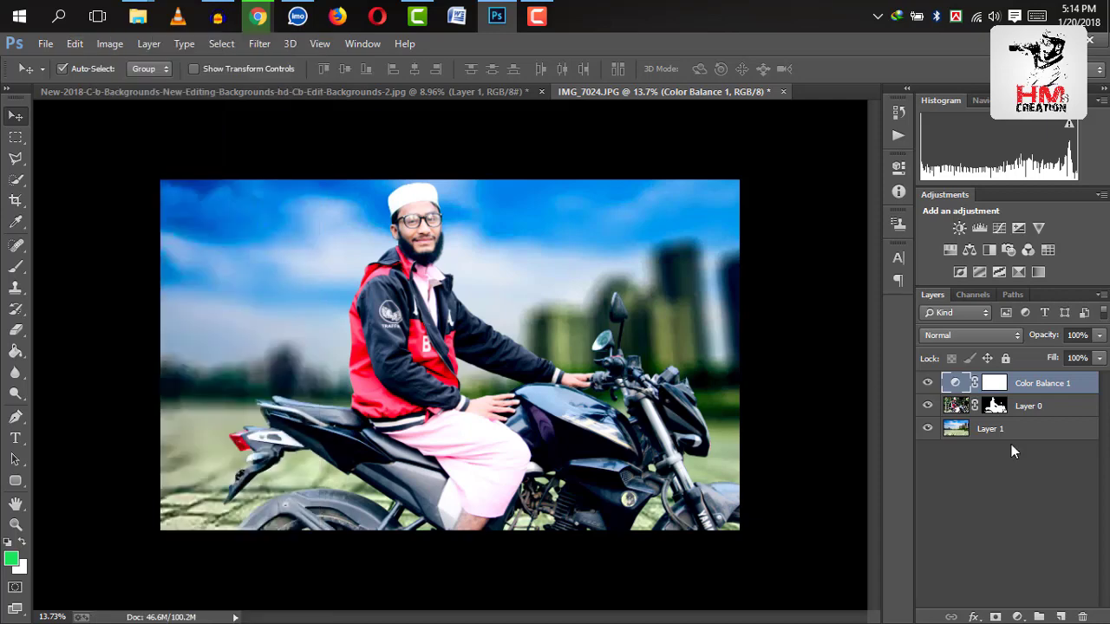
pyautogui.click(928, 382)
pyautogui.click(928, 384)
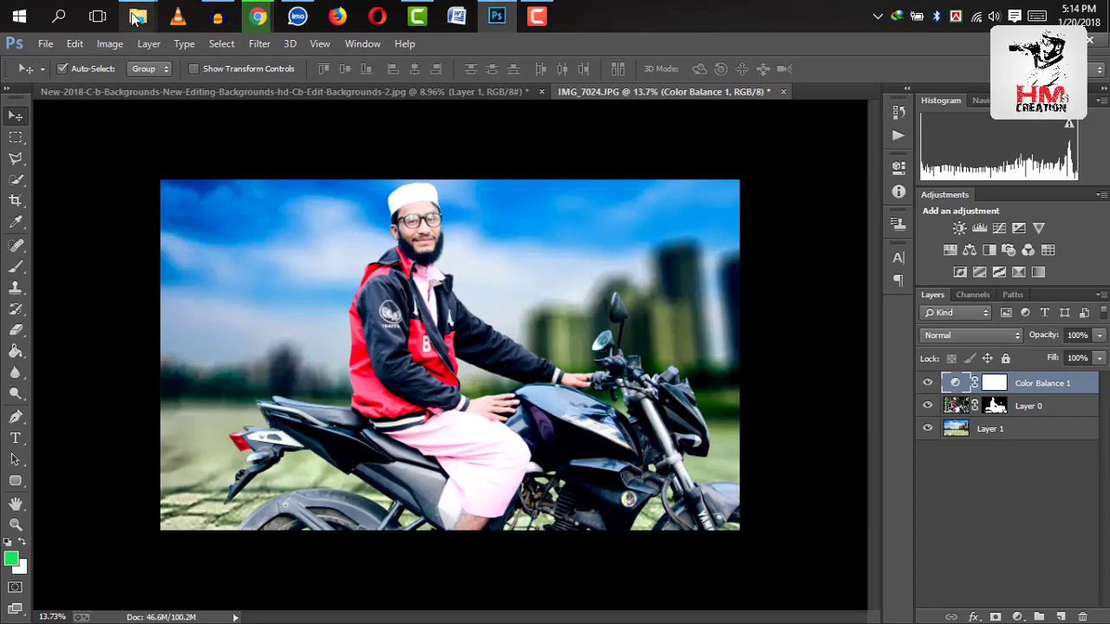
# Browse the Open dialog to work (E:) > Grapics Design > Collection > Help Pic
pyautogui.click(45, 43)
pyautogui.click(62, 76)
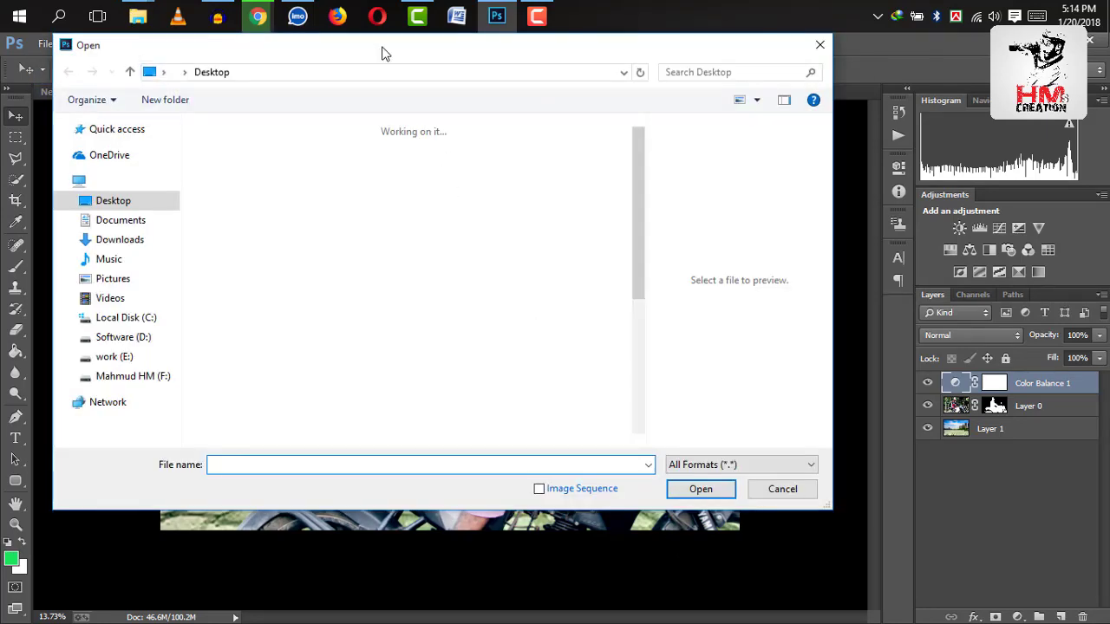
pyautogui.moveTo(381, 52); pyautogui.dragTo(371, 70)
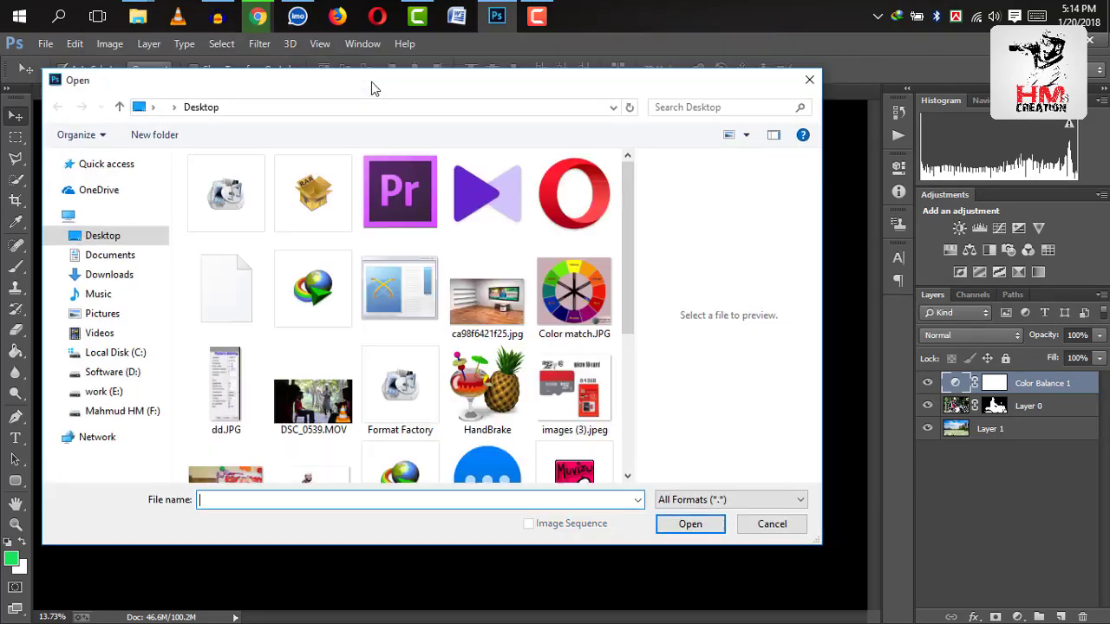
pyautogui.scroll(-2, 130, 390)
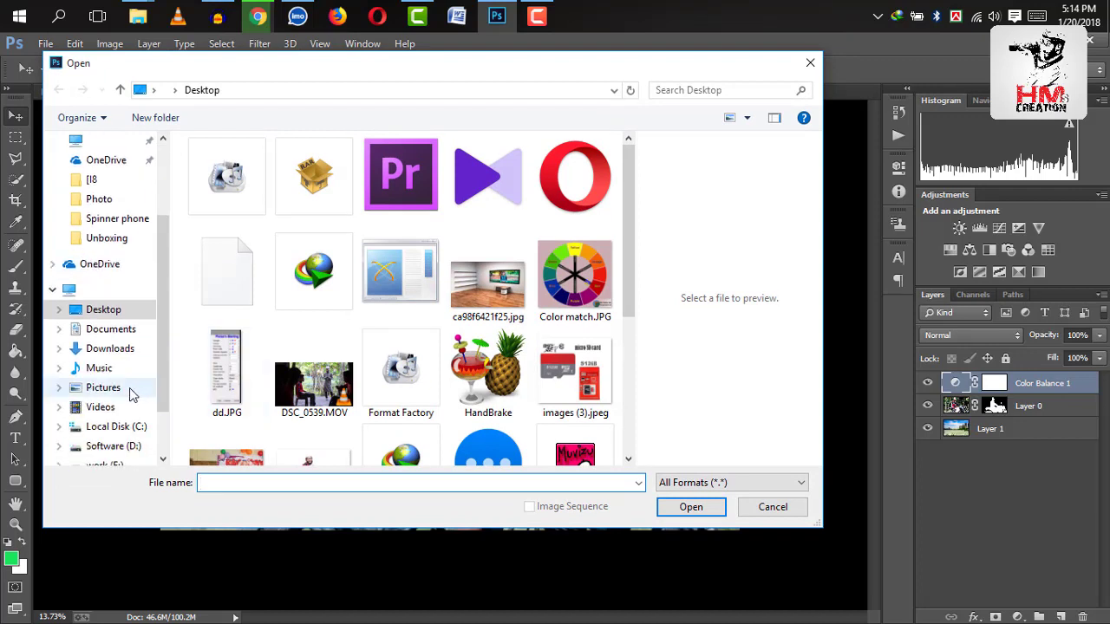
pyautogui.scroll(-2, 121, 387)
pyautogui.click(106, 387)
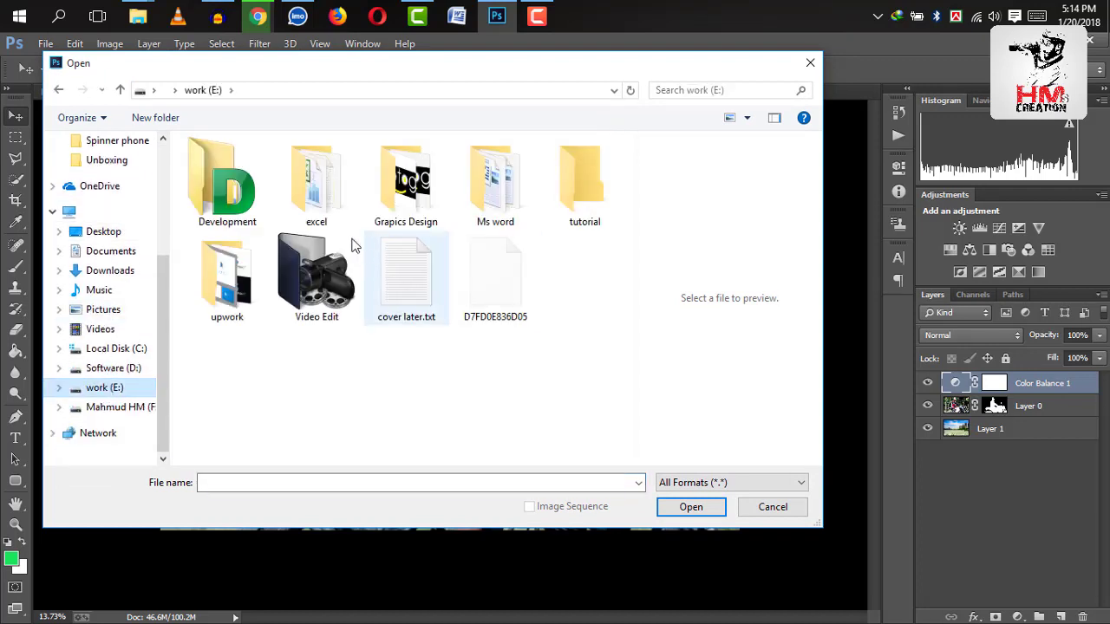
pyautogui.doubleClick(419, 181)
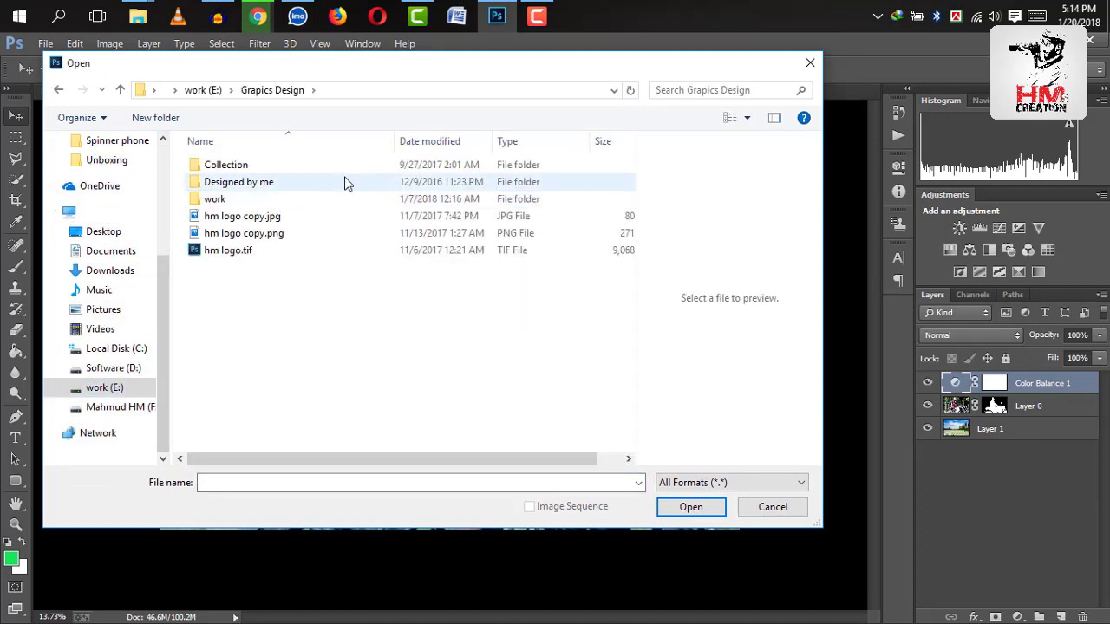
pyautogui.doubleClick(339, 165)
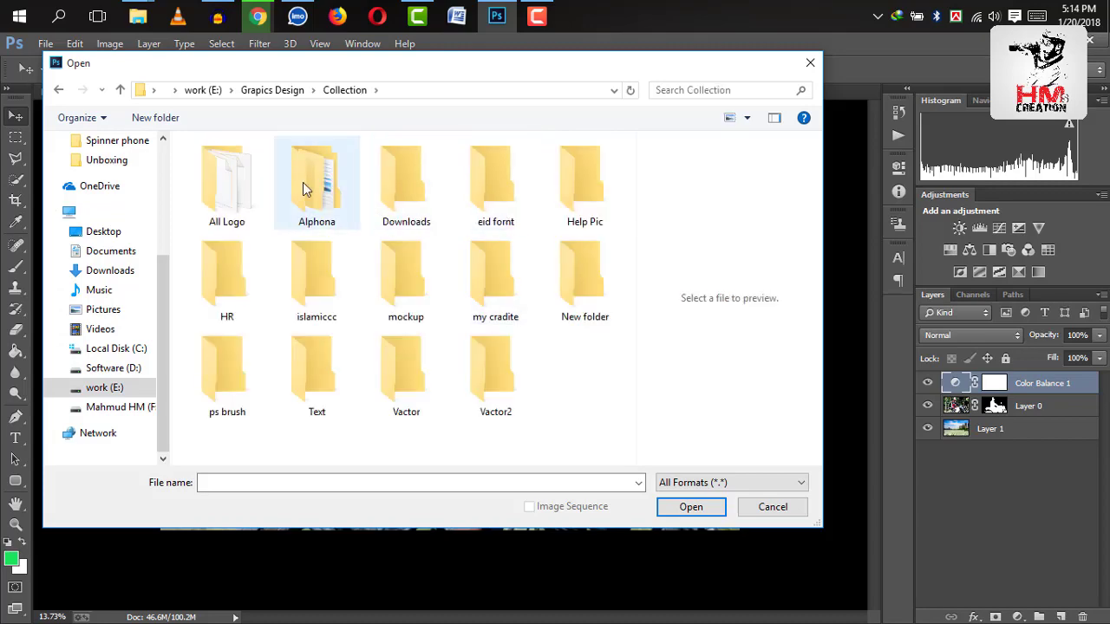
pyautogui.doubleClick(579, 206)
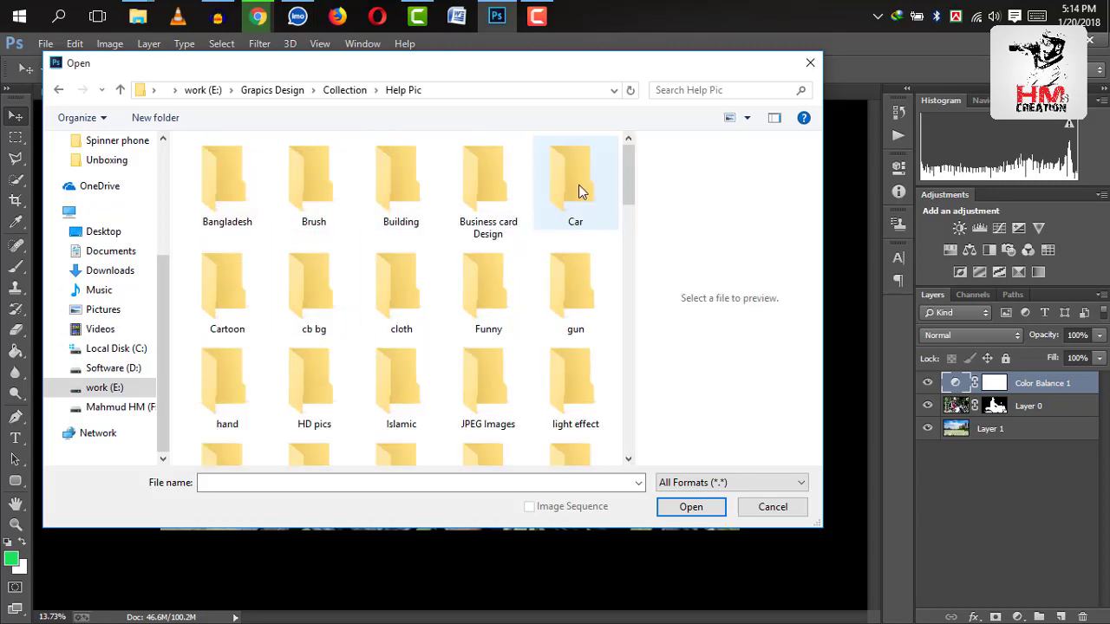
# Find Diwali2010-RSI_19_1.JPG in Help Pic and open it
pyautogui.scroll(-2, 473, 286)
pyautogui.scroll(-3, 520, 373)
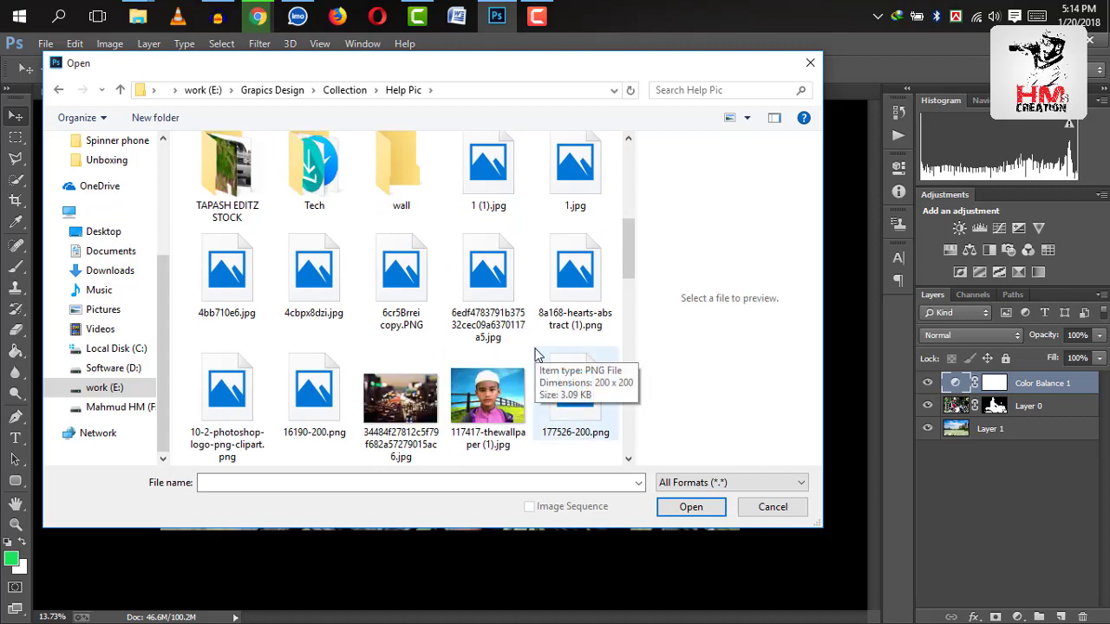
pyautogui.scroll(-1, 535, 354)
pyautogui.scroll(-1, 535, 350)
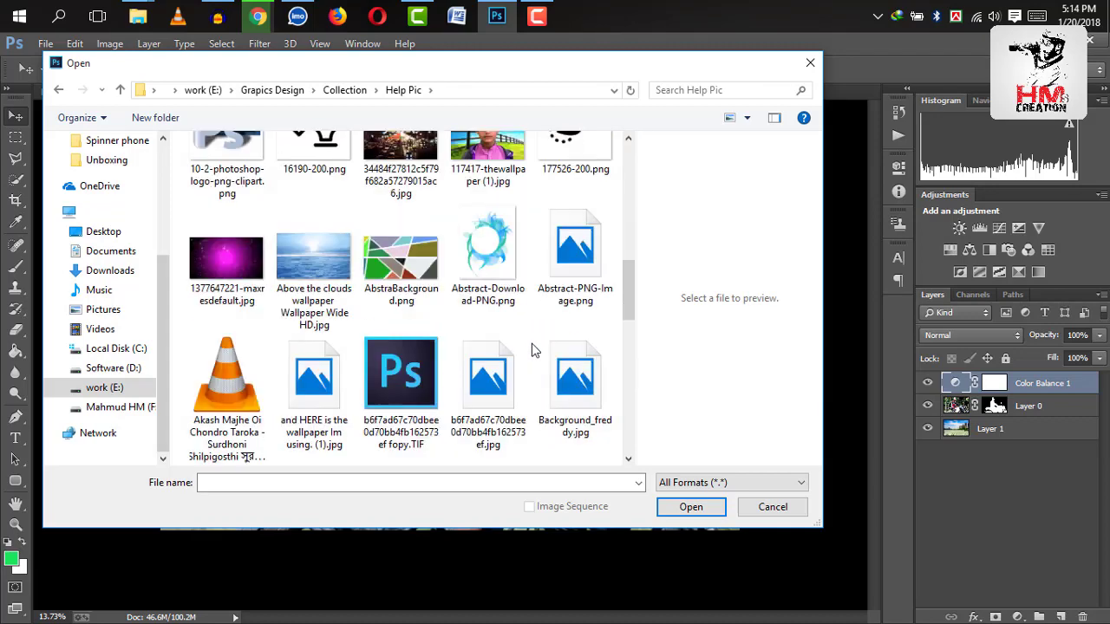
pyautogui.scroll(-1, 535, 347)
pyautogui.scroll(1, 534, 347)
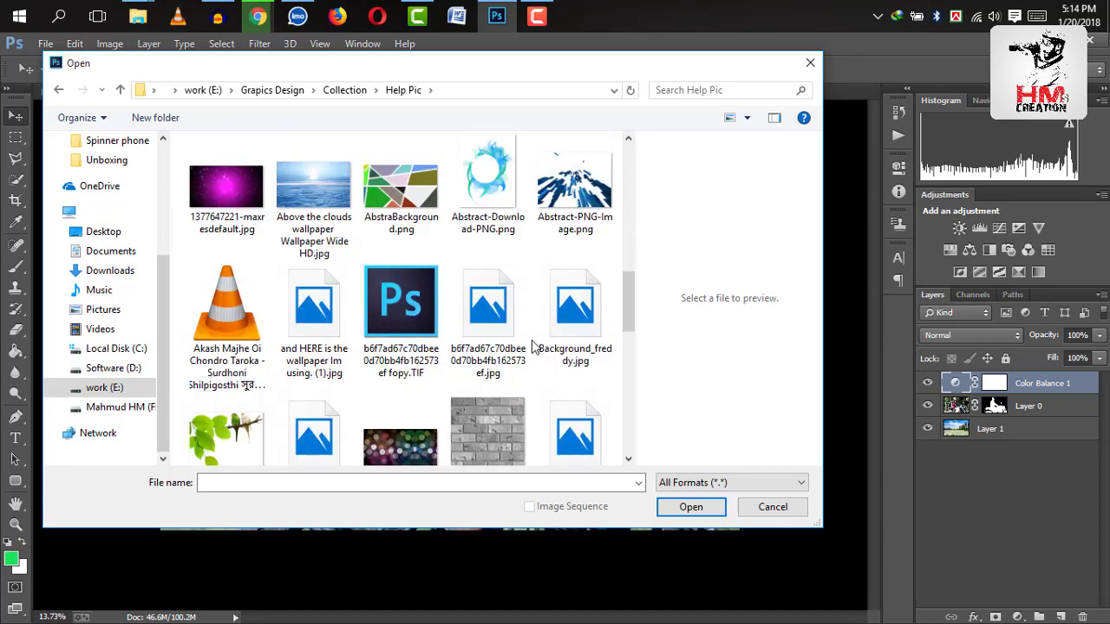
pyautogui.scroll(1, 535, 347)
pyautogui.scroll(1, 535, 347)
pyautogui.scroll(-1, 533, 346)
pyautogui.scroll(-2, 532, 346)
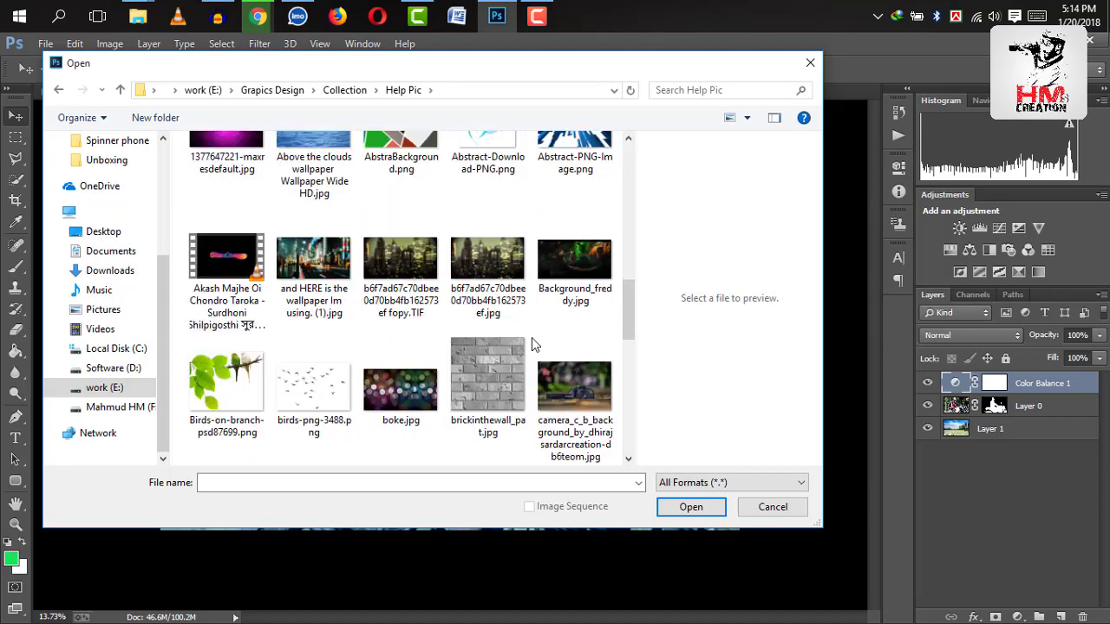
pyautogui.scroll(-2, 531, 343)
pyautogui.click(400, 260)
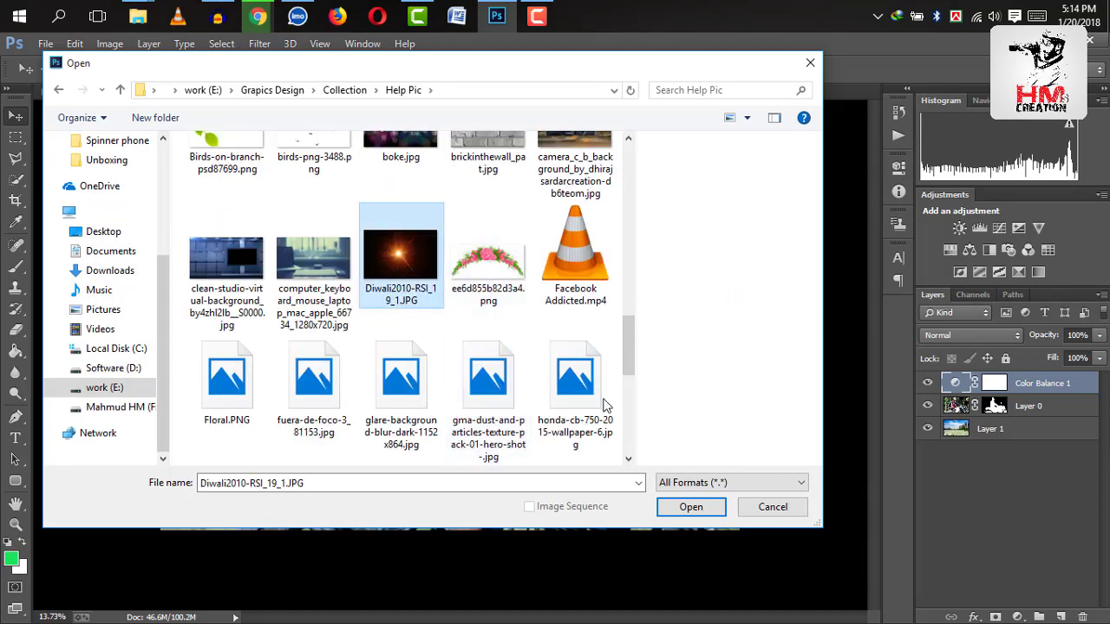
pyautogui.click(691, 512)
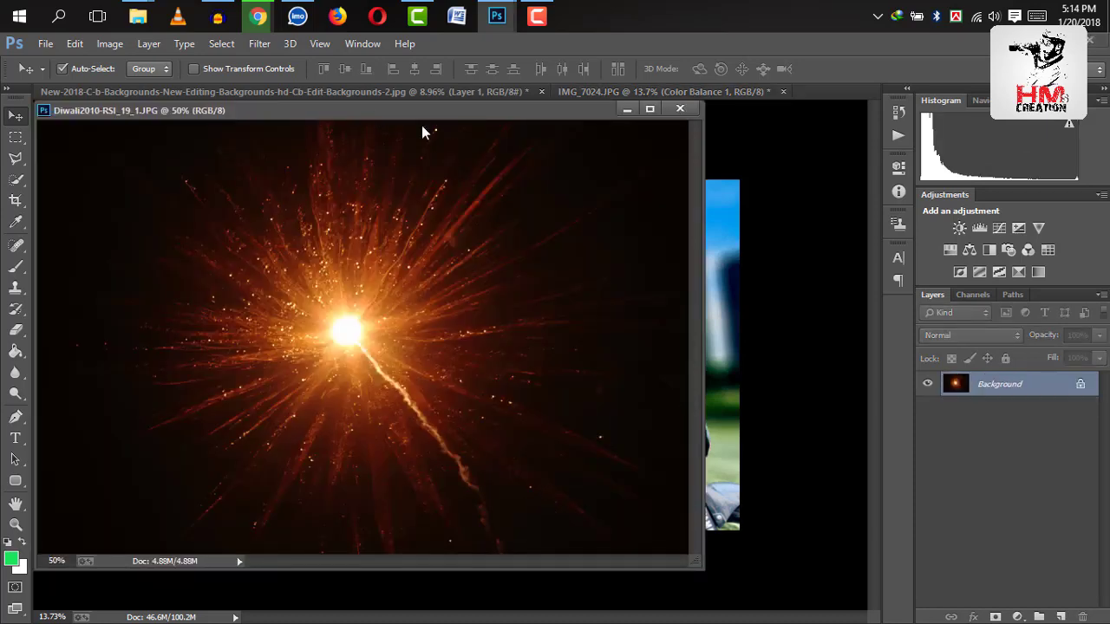
# Copy the firework image into the bike composite as Layer 2 and close the Diwali document
pyautogui.moveTo(374, 111); pyautogui.dragTo(944, 271)
pyautogui.moveTo(911, 503); pyautogui.dragTo(387, 382)
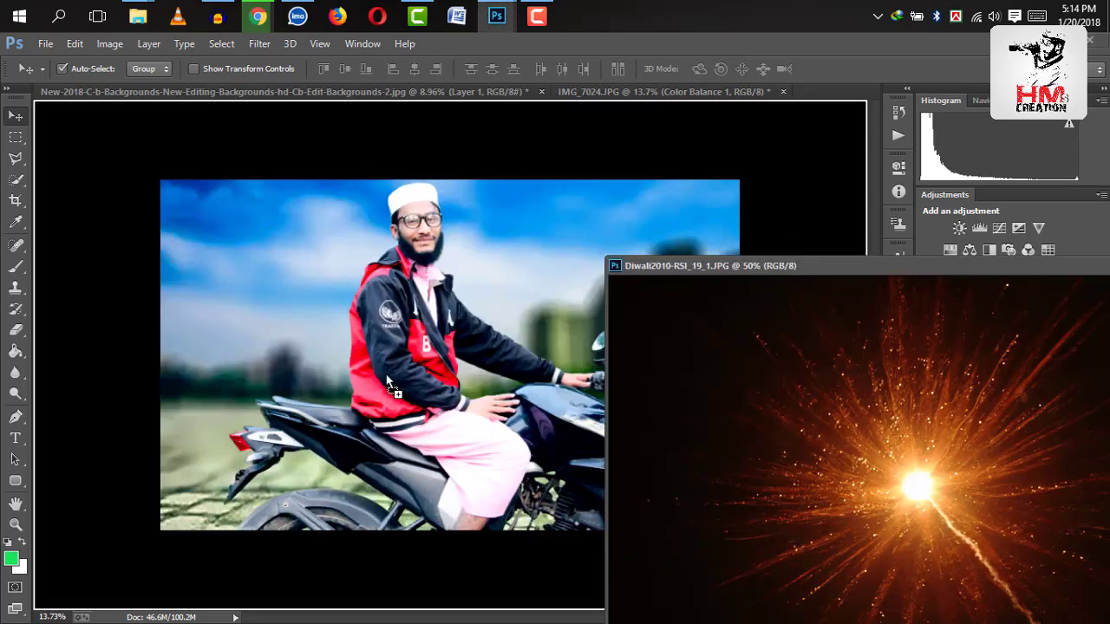
pyautogui.moveTo(460, 382); pyautogui.dragTo(461, 383)
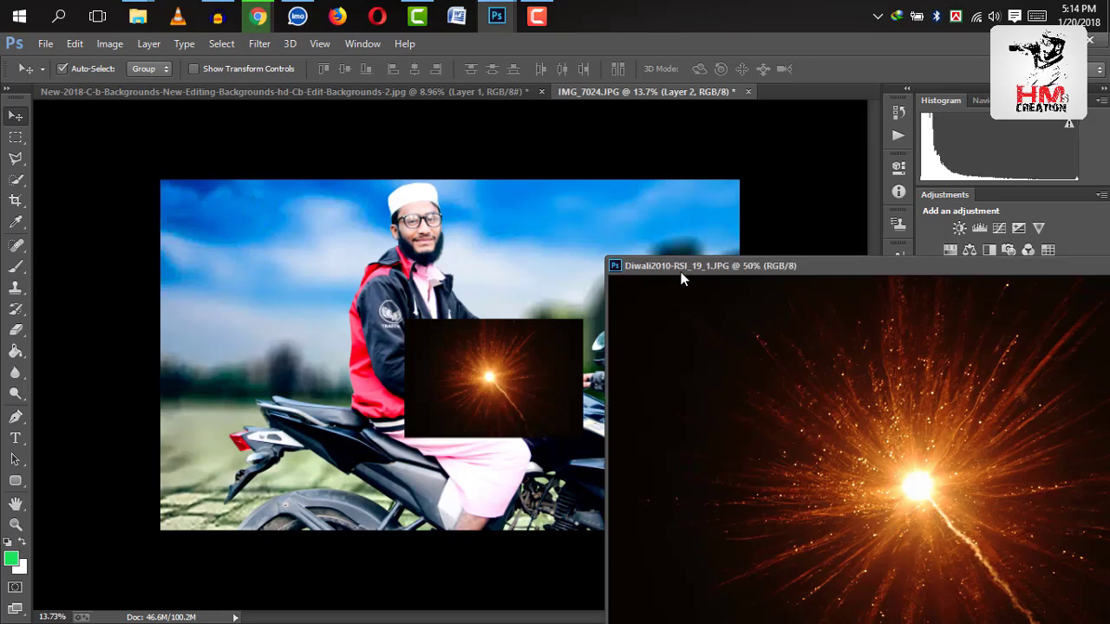
pyautogui.moveTo(682, 278); pyautogui.dragTo(364, 290)
pyautogui.click(933, 278)
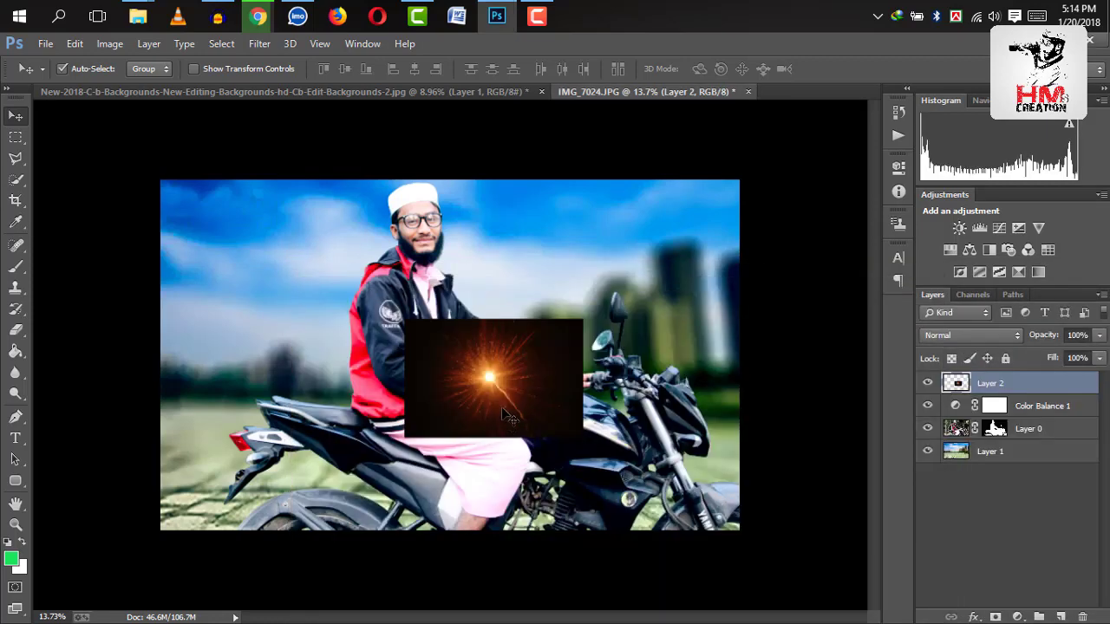
# Set Layer 2's blend mode to Screen and move the glow near the rider's hands
pyautogui.click(931, 336)
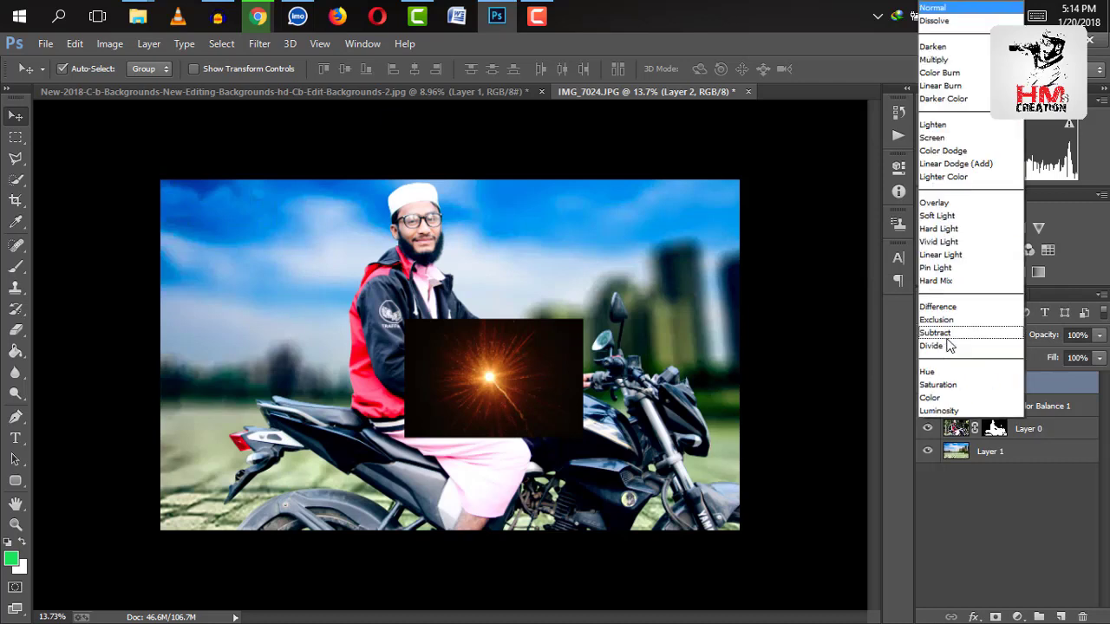
pyautogui.click(931, 138)
pyautogui.moveTo(498, 374)
pyautogui.mouseDown()
pyautogui.moveTo(499, 332)
pyautogui.moveTo(473, 382)
pyautogui.mouseUp()
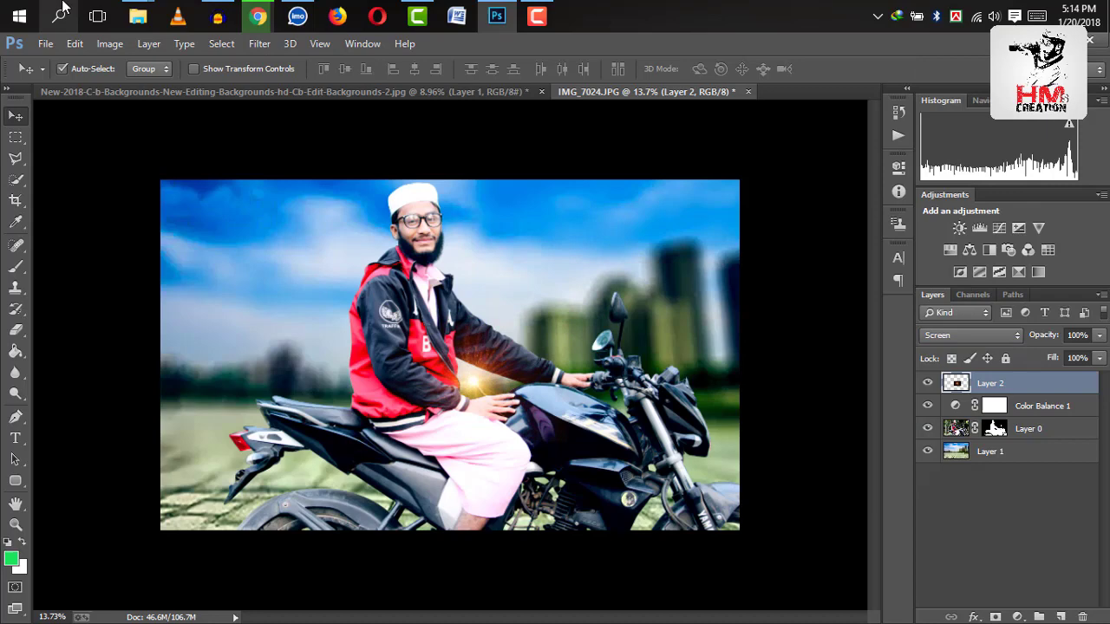
# Apply a 12.7-pixel Gaussian Blur to Layer 2's firework glow
pyautogui.click(196, 45)
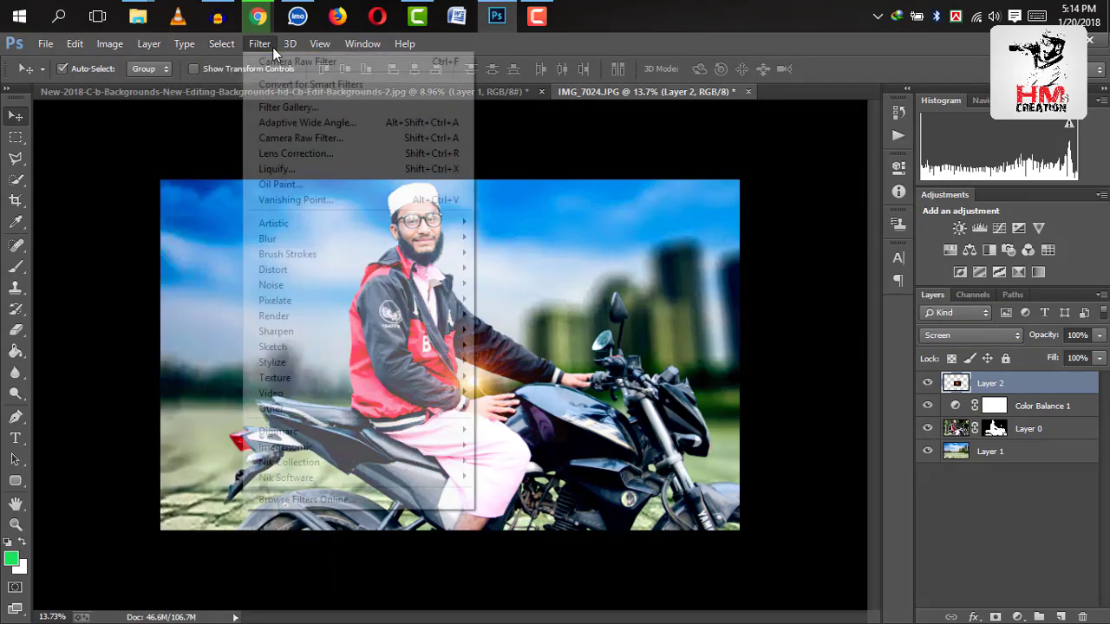
pyautogui.moveTo(267, 239)
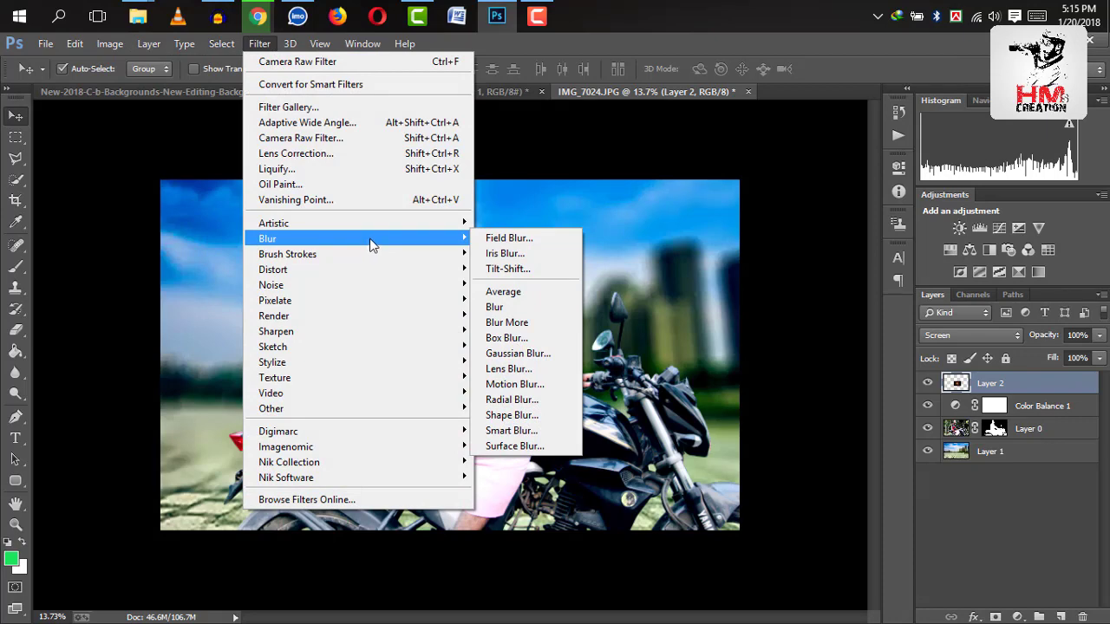
pyautogui.click(520, 354)
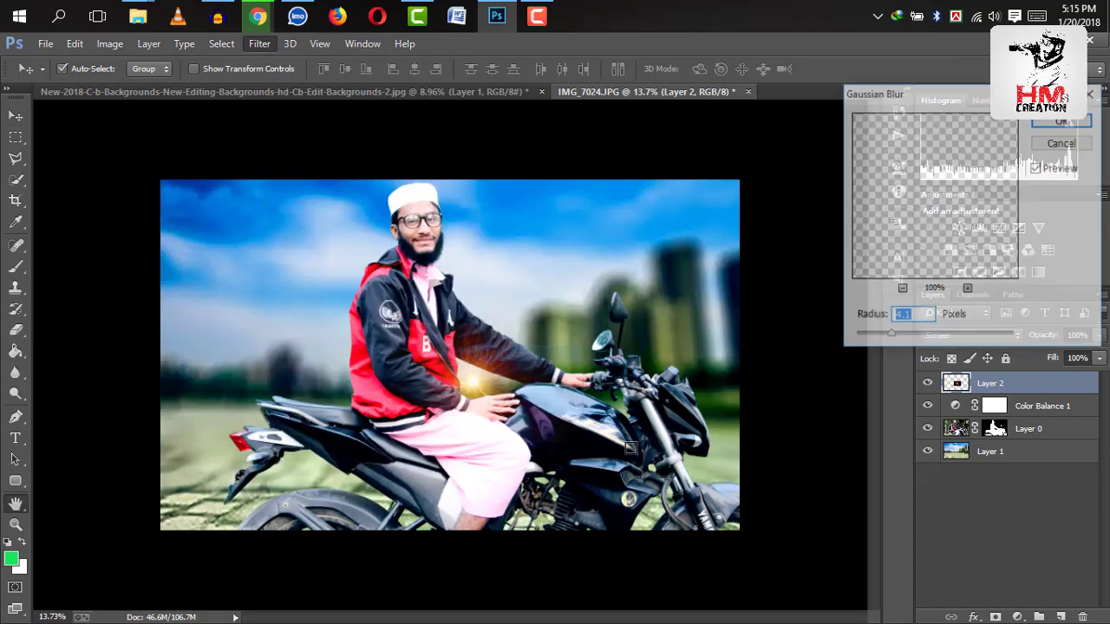
pyautogui.moveTo(906, 339); pyautogui.dragTo(910, 340)
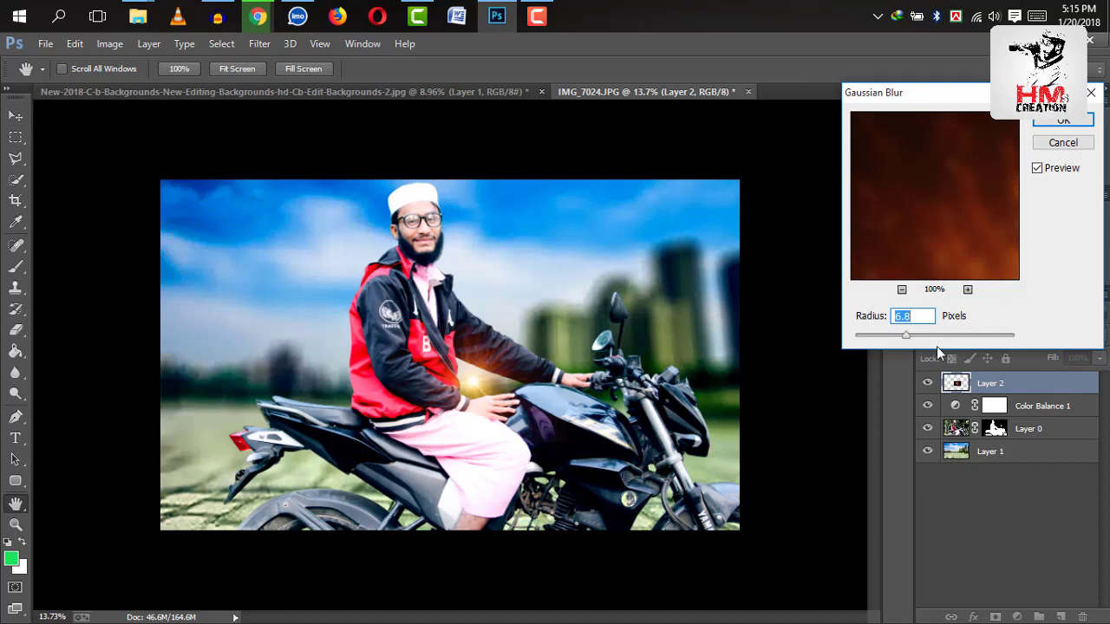
pyautogui.moveTo(922, 340); pyautogui.dragTo(928, 342)
pyautogui.click(1075, 122)
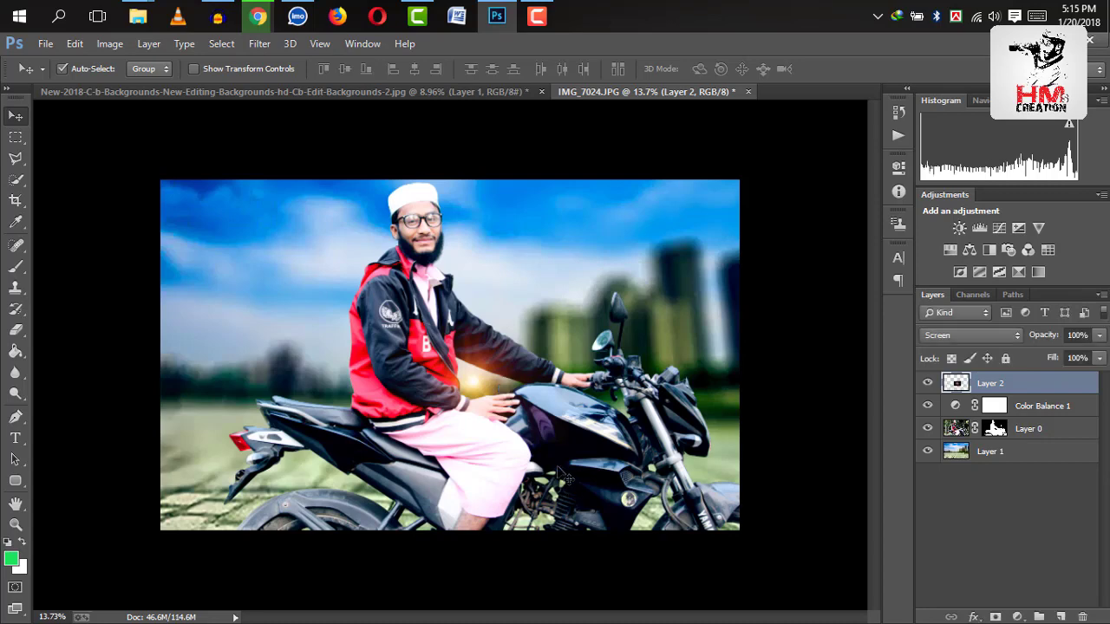
# Scale Layer 2's glow to about 243% and move it left and up behind the rider
pyautogui.hotkey('ctrl', 't')
pyautogui.moveTo(570, 447); pyautogui.dragTo(639, 494)
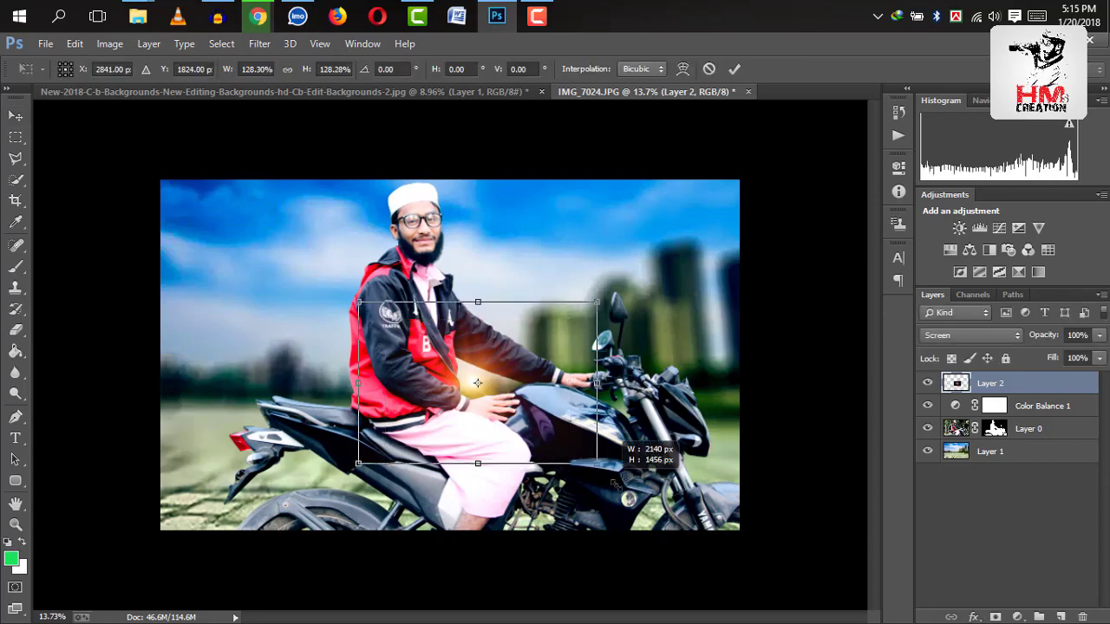
pyautogui.moveTo(488, 387); pyautogui.dragTo(356, 371)
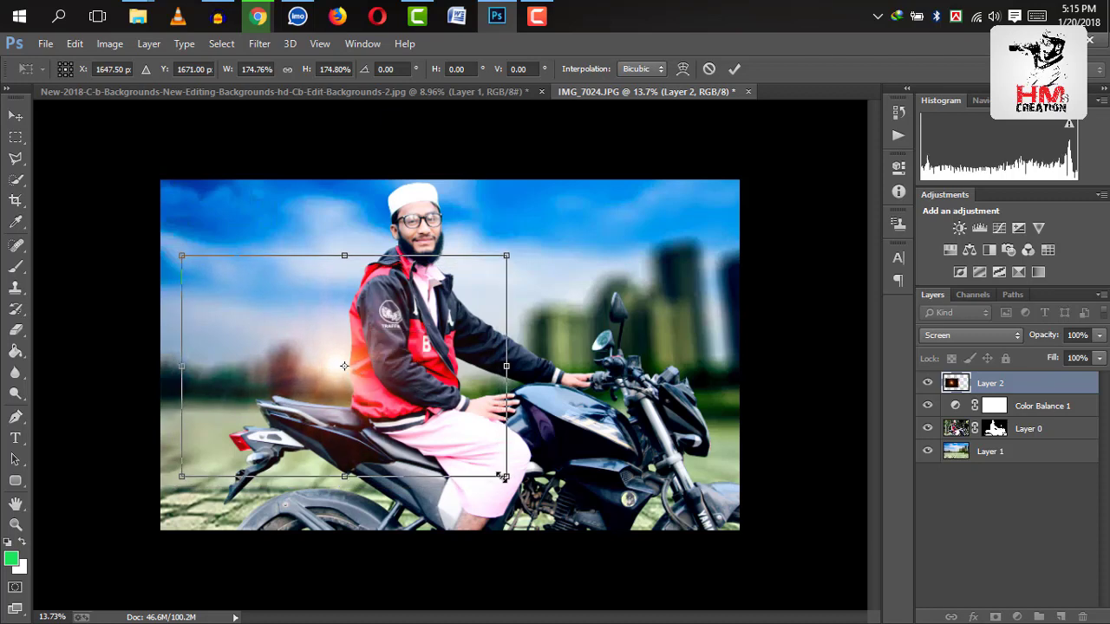
pyautogui.moveTo(503, 476); pyautogui.dragTo(570, 520)
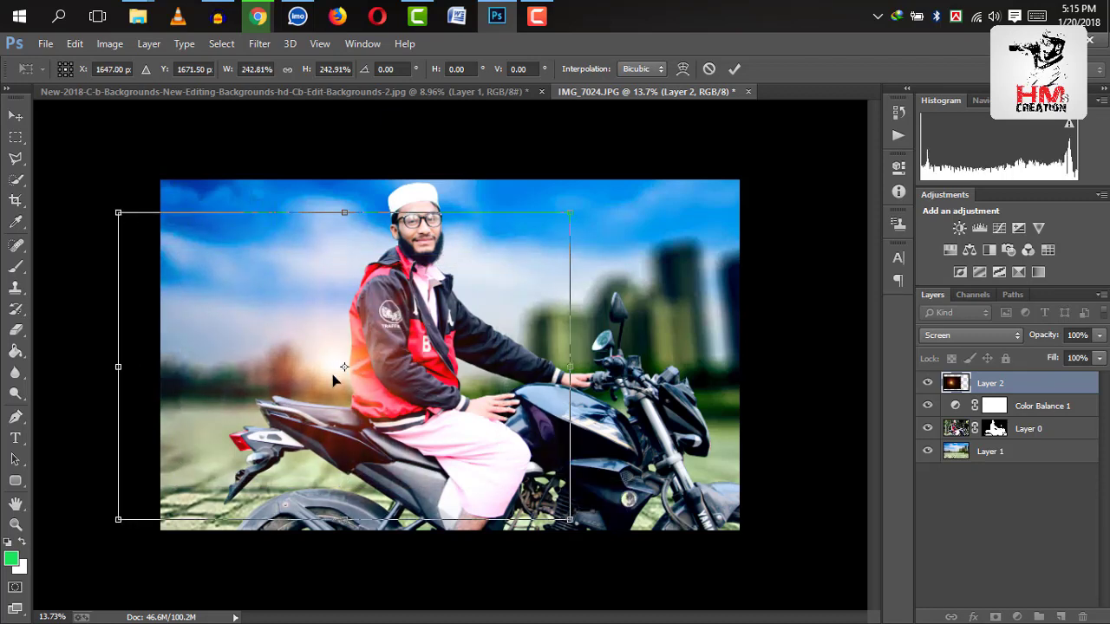
pyautogui.press('Return')
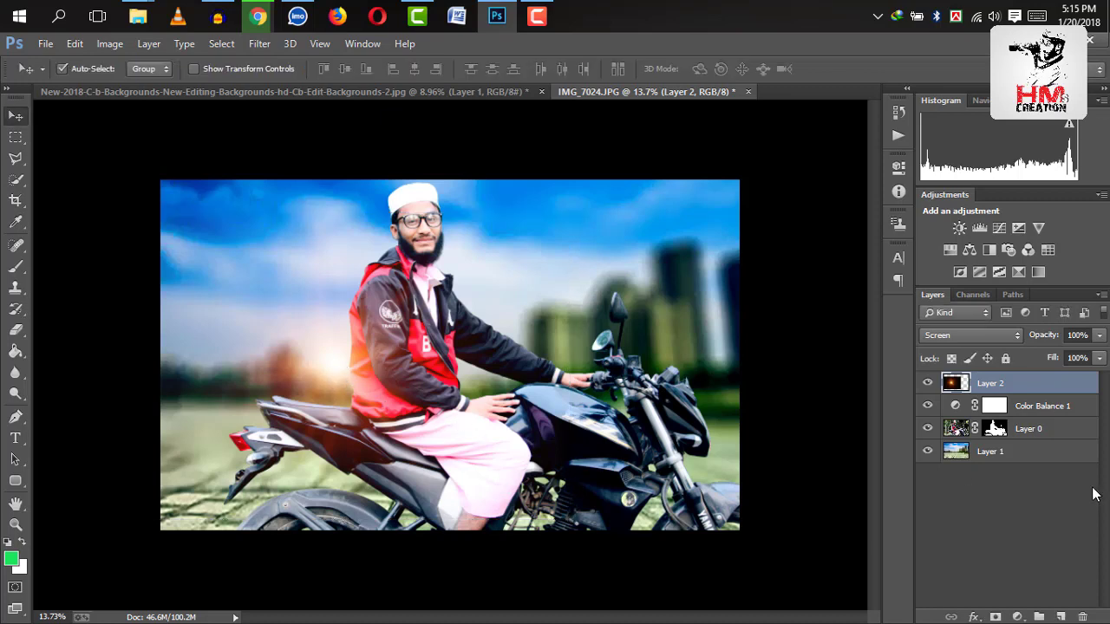
# Duplicate the flare layer and place Layer 2 copy beneath the cut-out man
pyautogui.rightClick(1051, 388)
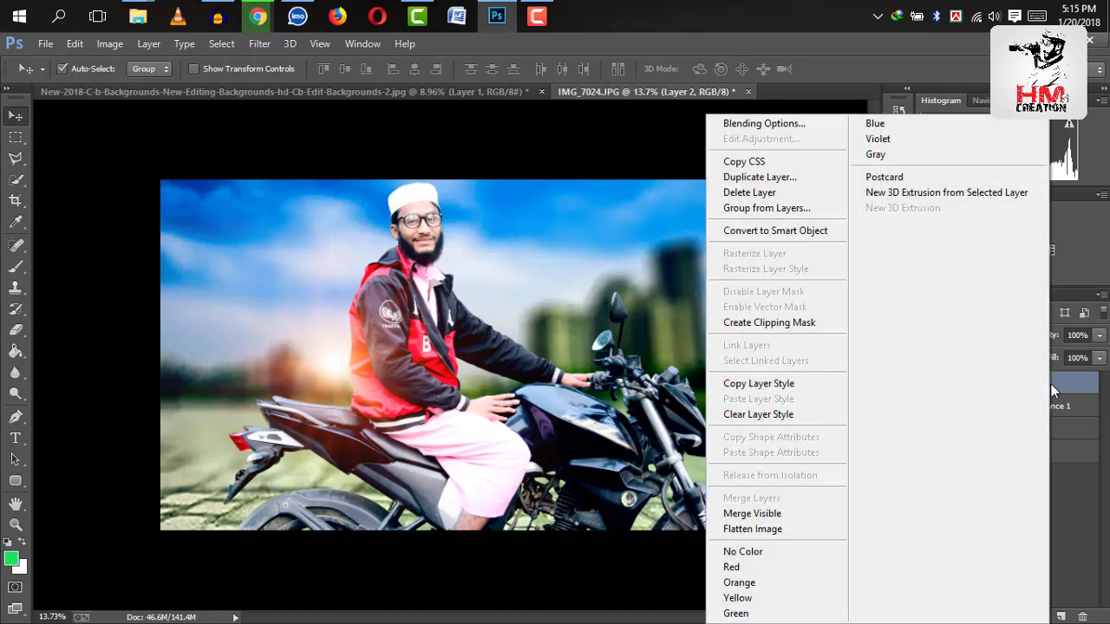
pyautogui.click(760, 177)
pyautogui.click(699, 182)
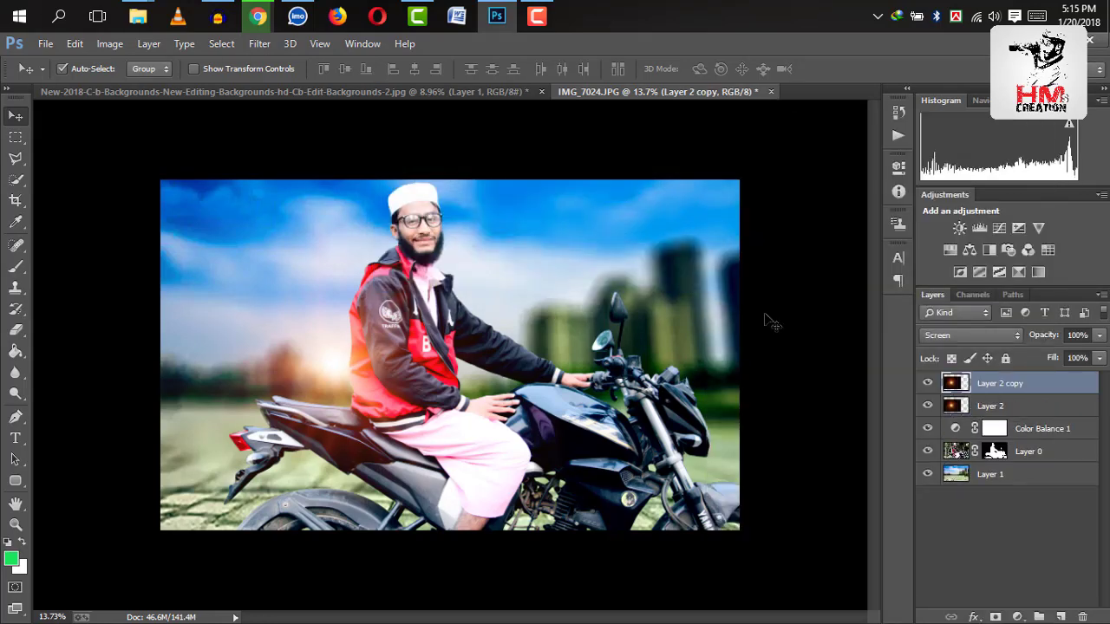
pyautogui.moveTo(1058, 390); pyautogui.dragTo(1072, 434)
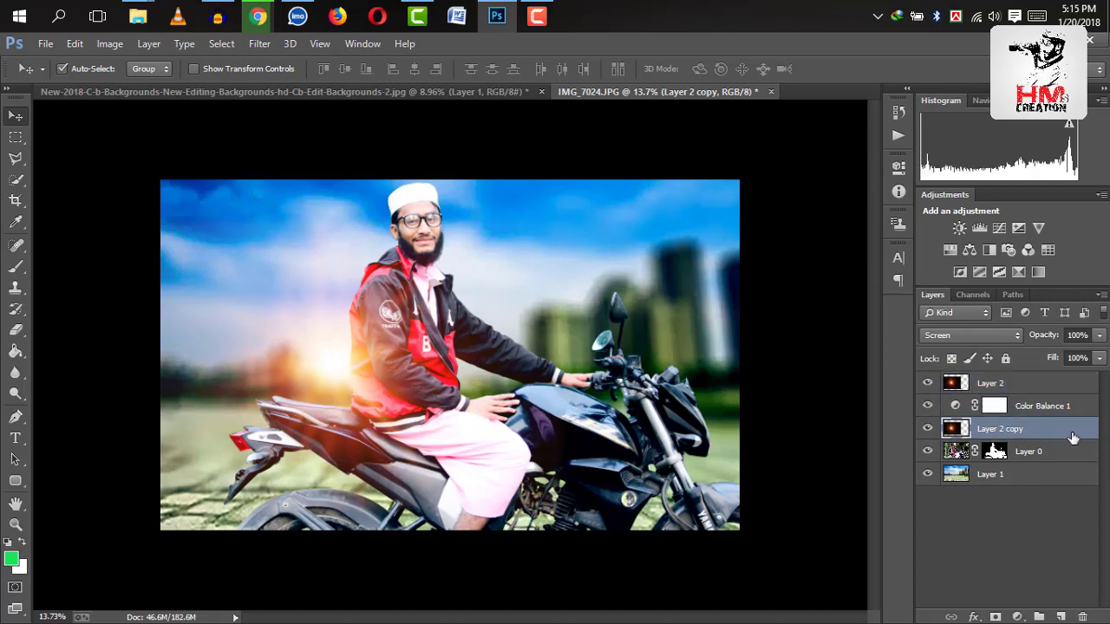
pyautogui.click(927, 384)
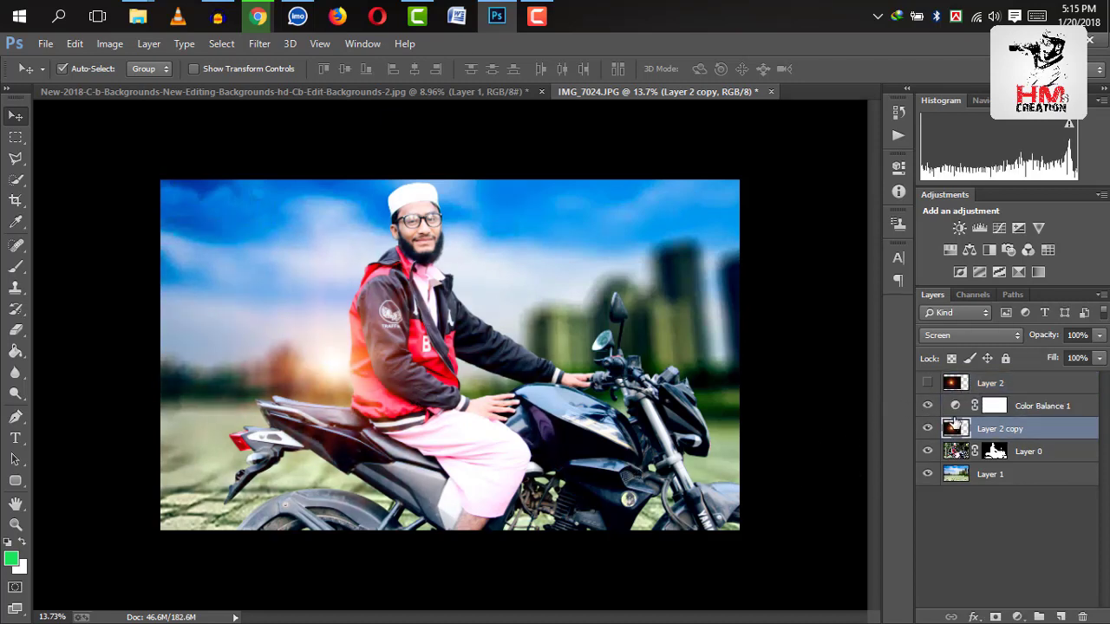
pyautogui.moveTo(1017, 430); pyautogui.dragTo(1014, 460)
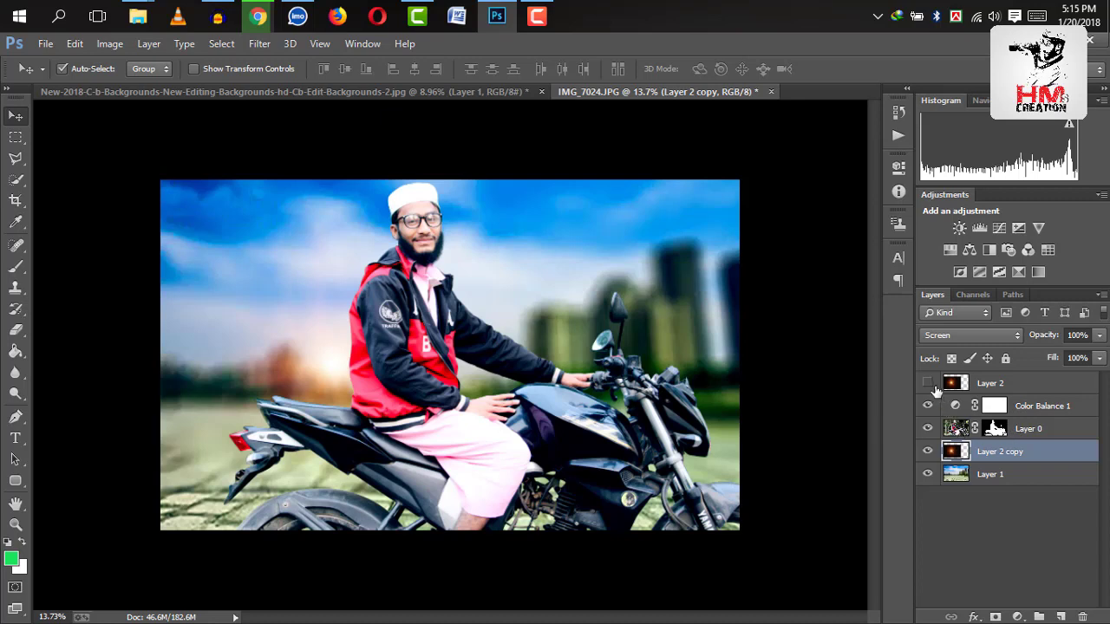
# Shrink Layer 2 copy to about 63% and show the original flare layer again
pyautogui.hotkey('ctrl', 't')
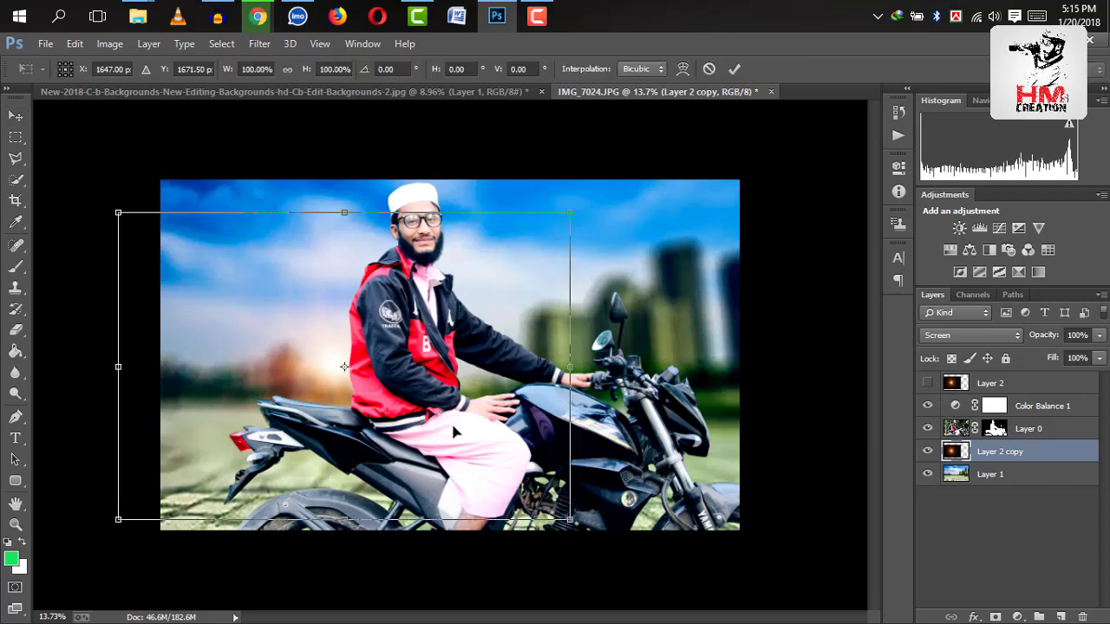
pyautogui.moveTo(569, 519); pyautogui.dragTo(487, 459)
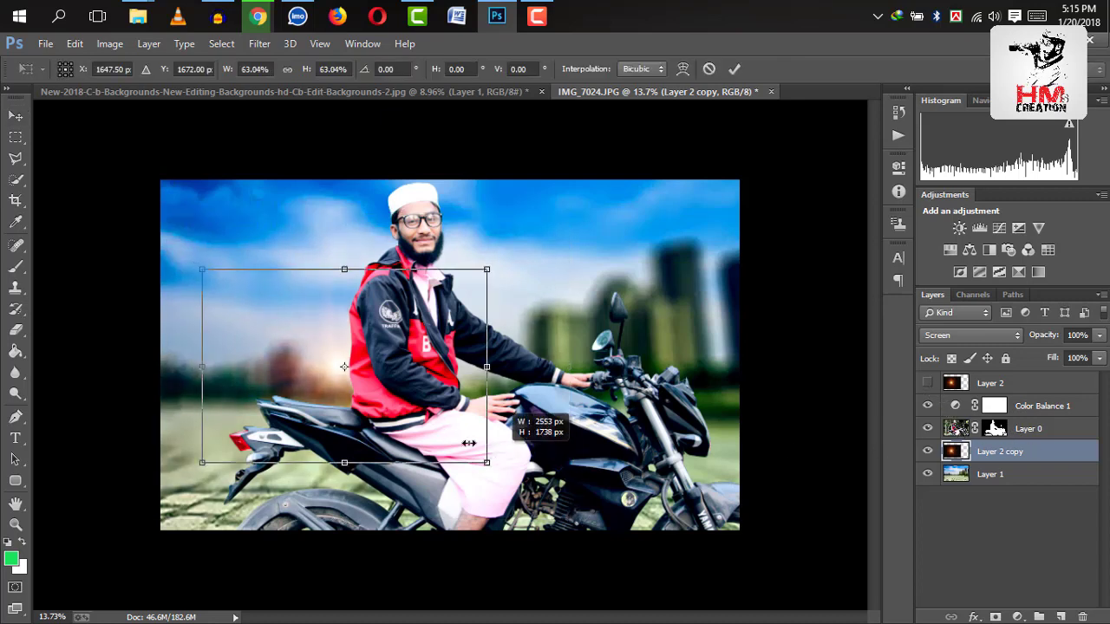
pyautogui.moveTo(335, 371); pyautogui.dragTo(328, 378)
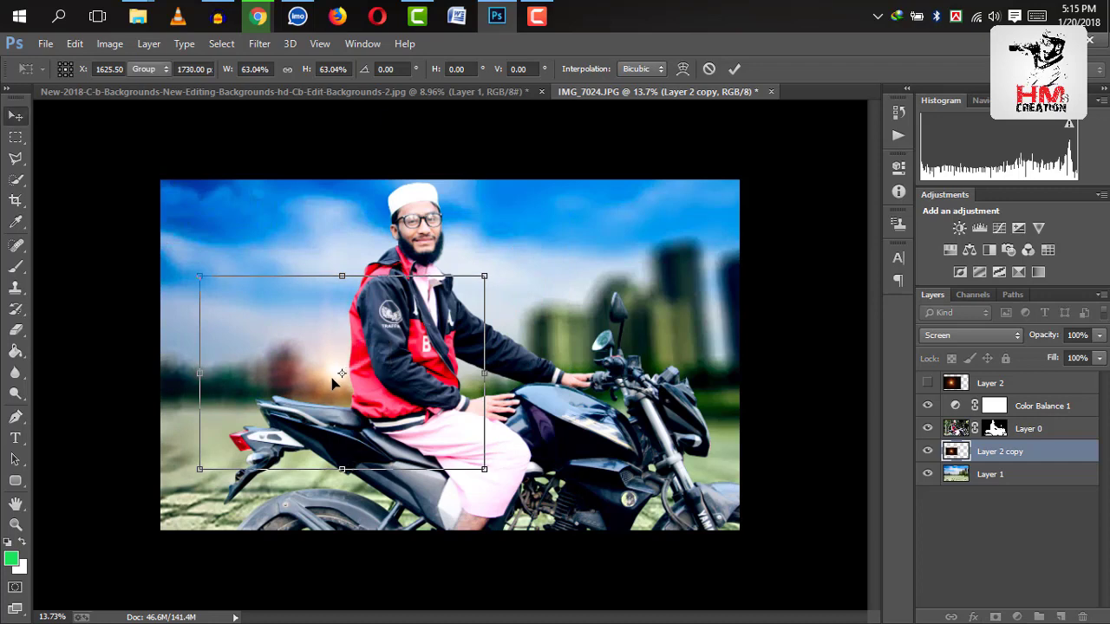
pyautogui.press('Return')
pyautogui.click(928, 383)
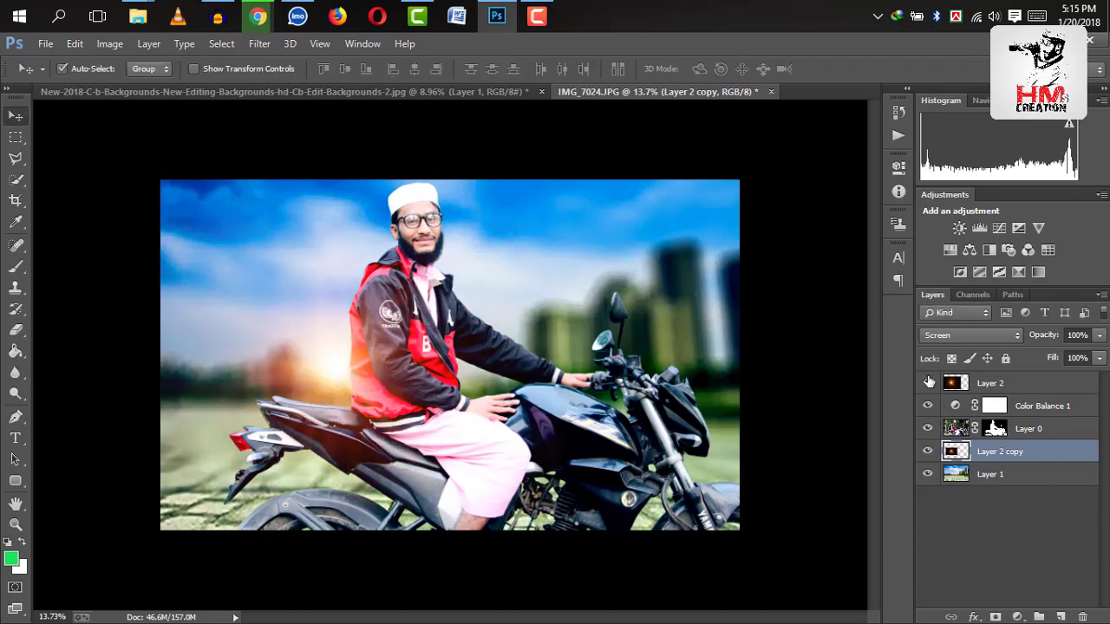
# Move the Color Balance 1 adjustment to the top of the layer stack
pyautogui.moveTo(1064, 415); pyautogui.dragTo(1073, 384)
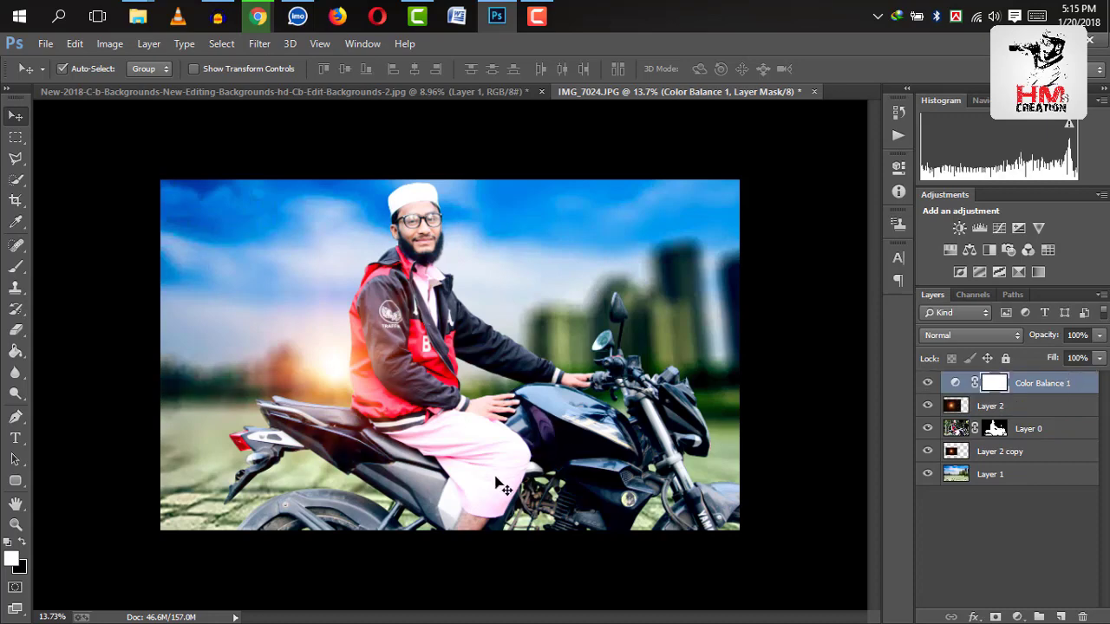
pyautogui.scroll(-2, 502, 481)
pyautogui.scroll(-2, 511, 416)
pyautogui.scroll(4, 501, 414)
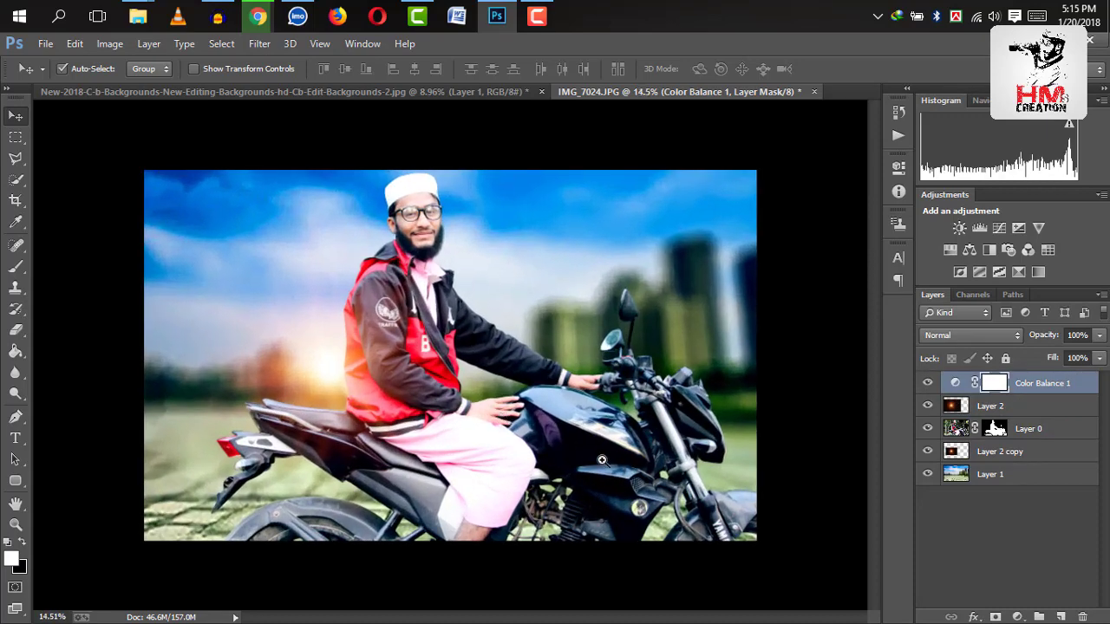
pyautogui.scroll(2, 433, 356)
pyautogui.scroll(2, 443, 360)
pyautogui.scroll(-2, 463, 366)
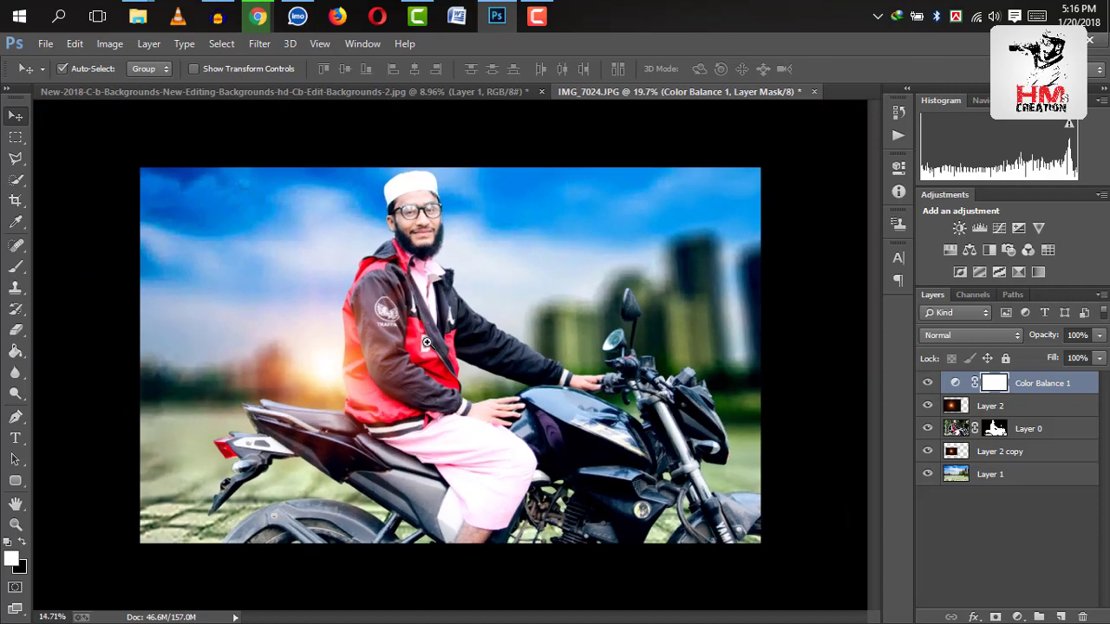
pyautogui.scroll(-2, 463, 369)
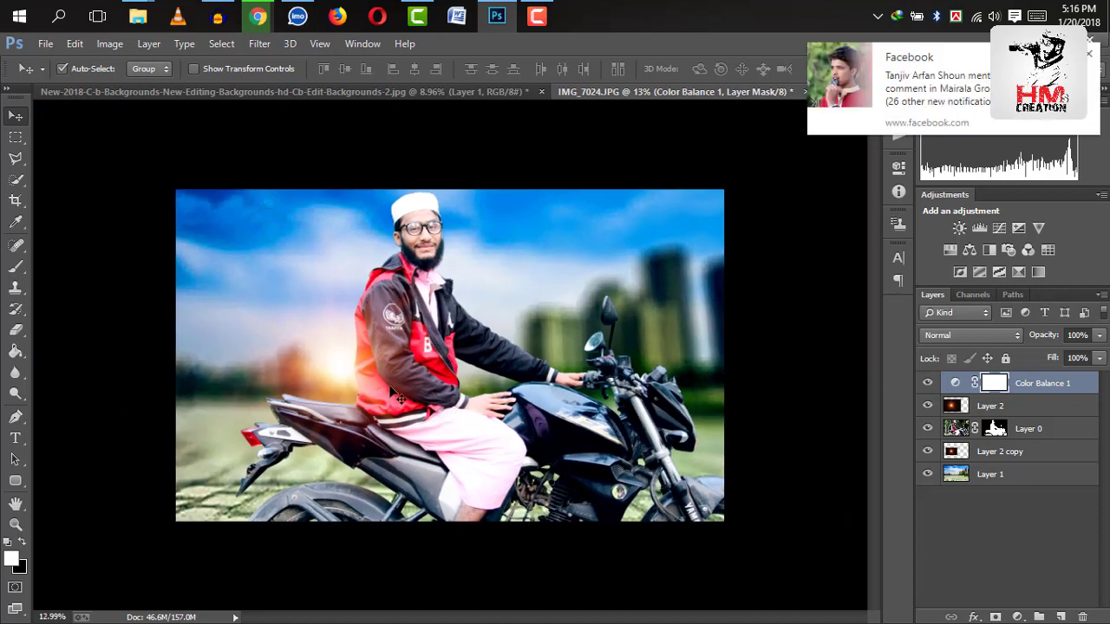
pyautogui.click(1090, 50)
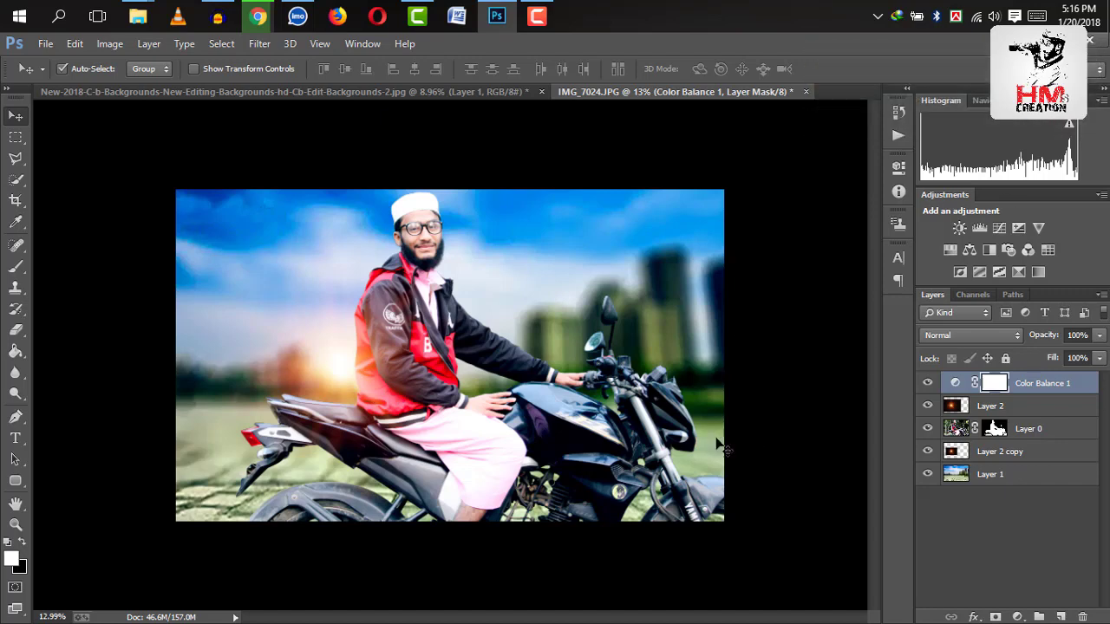
# Enlarge Layer 2 copy's flare to about 165% and shift it left
pyautogui.click(1030, 456)
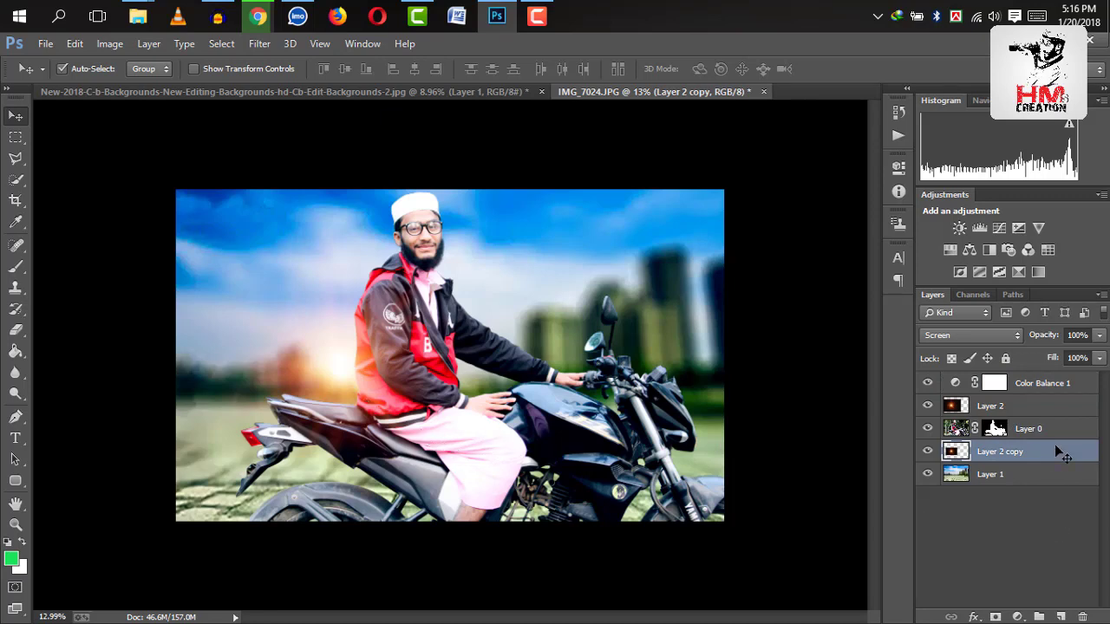
pyautogui.hotkey('ctrl', 't')
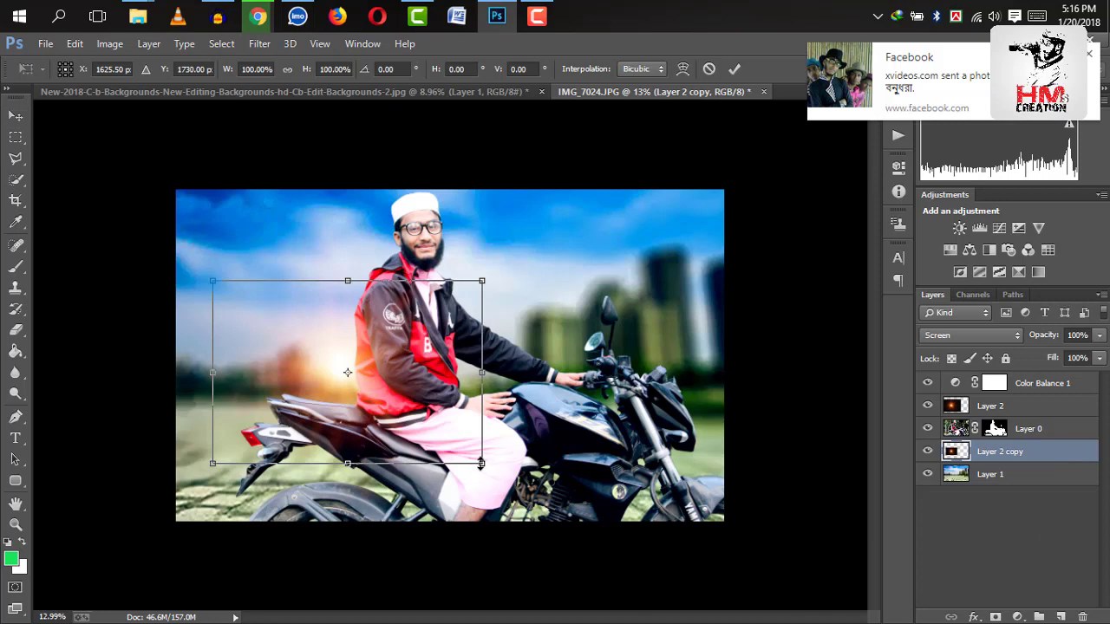
pyautogui.moveTo(482, 463); pyautogui.dragTo(577, 520)
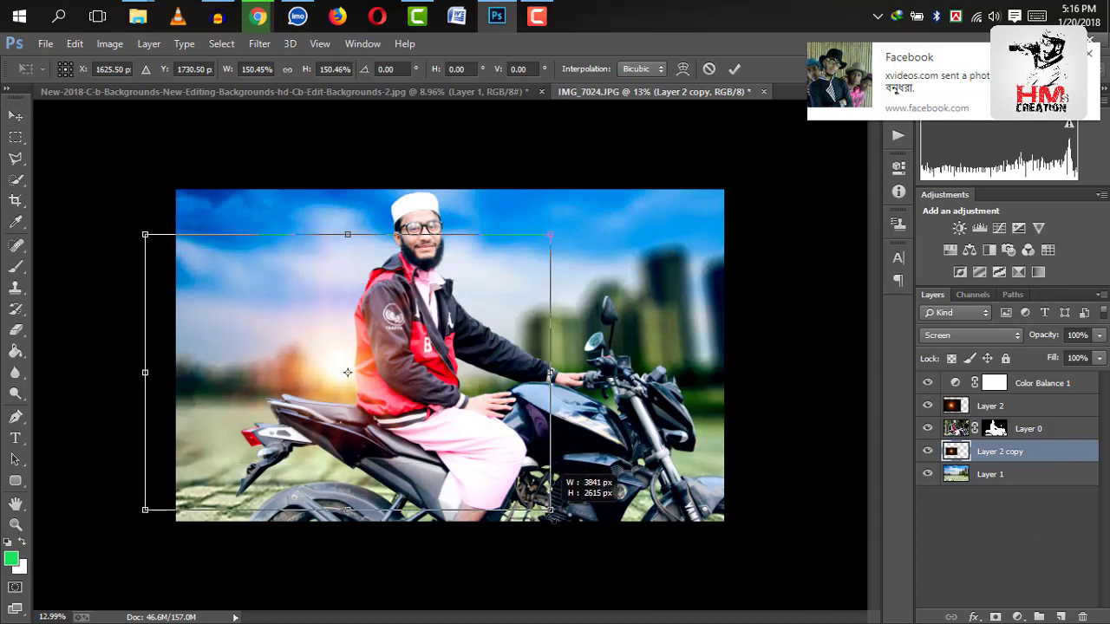
pyautogui.moveTo(346, 373); pyautogui.dragTo(330, 375)
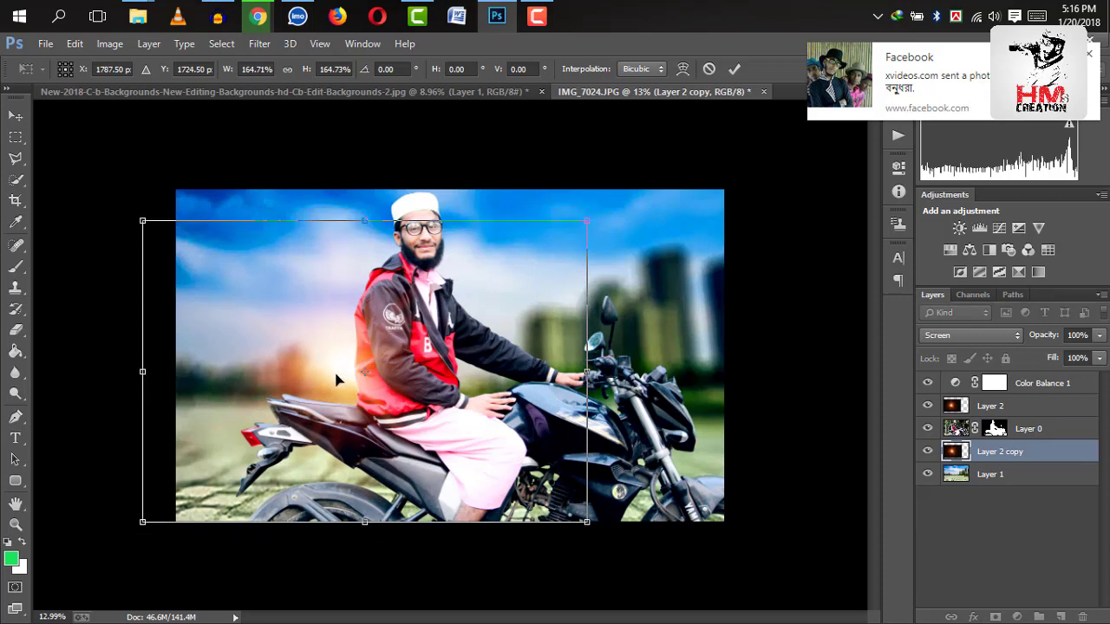
pyautogui.press('Return')
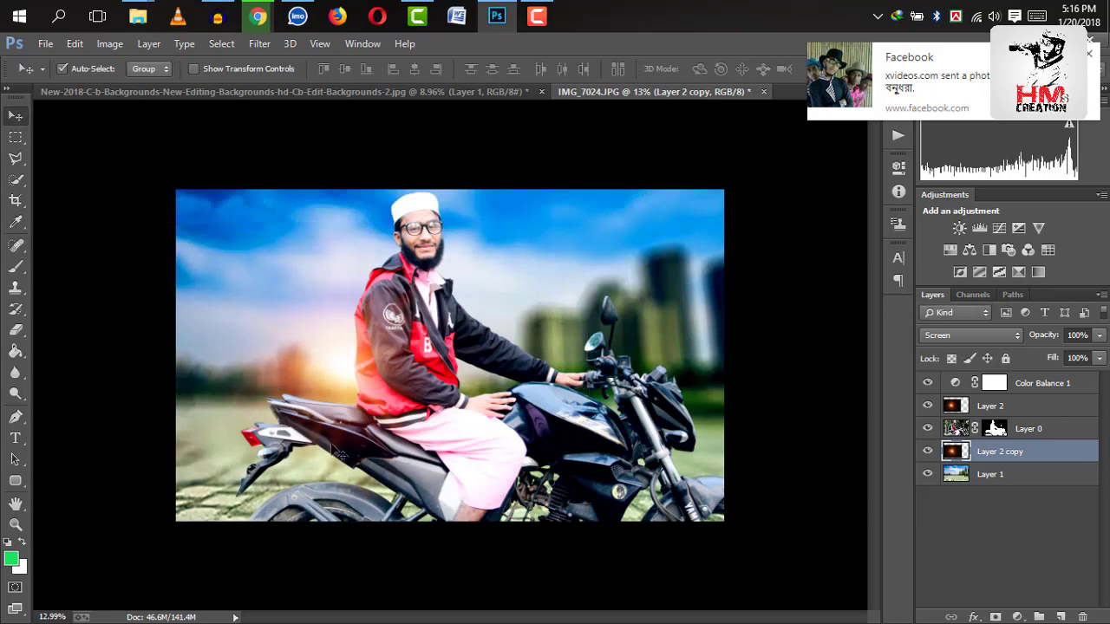
# Review the composite and select the man-and-motorcycle cut-out layer
pyautogui.scroll(-2, 375, 440)
pyautogui.scroll(-2, 375, 441)
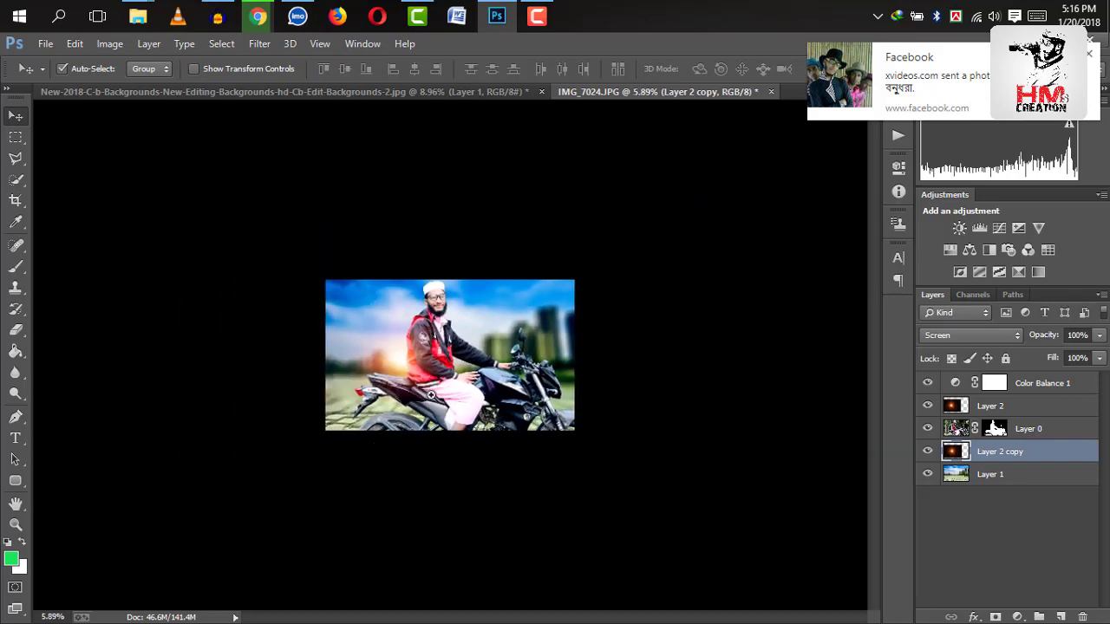
pyautogui.scroll(-1, 431, 395)
pyautogui.scroll(1, 390, 416)
pyautogui.scroll(2, 433, 399)
pyautogui.scroll(1, 471, 380)
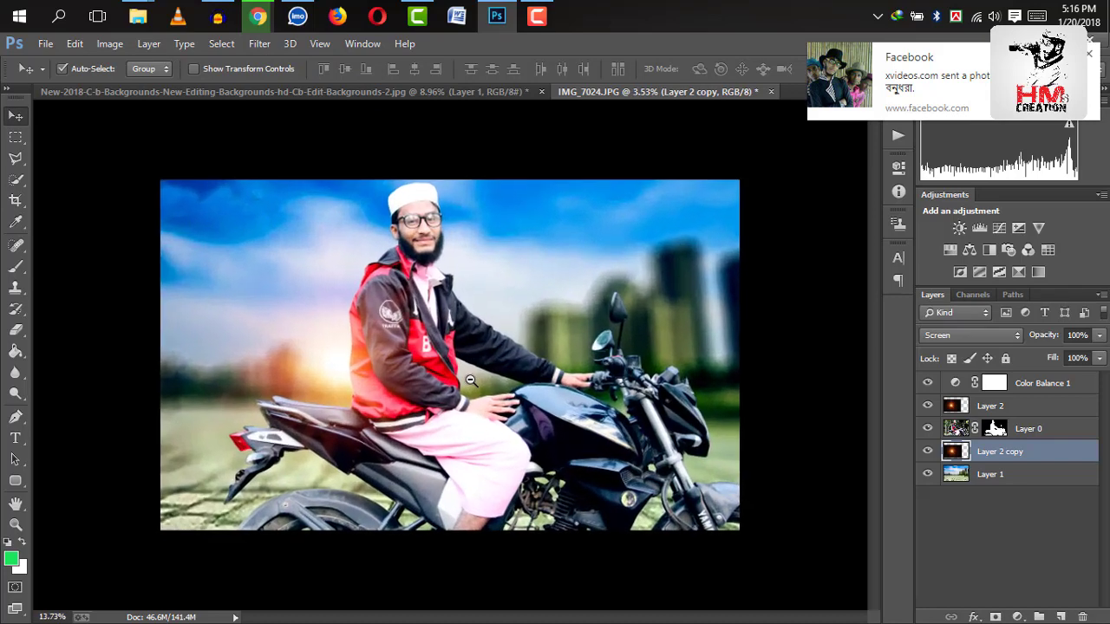
pyautogui.keyDown('alt'); pyautogui.scroll(-3, 502, 387); pyautogui.keyUp('alt')
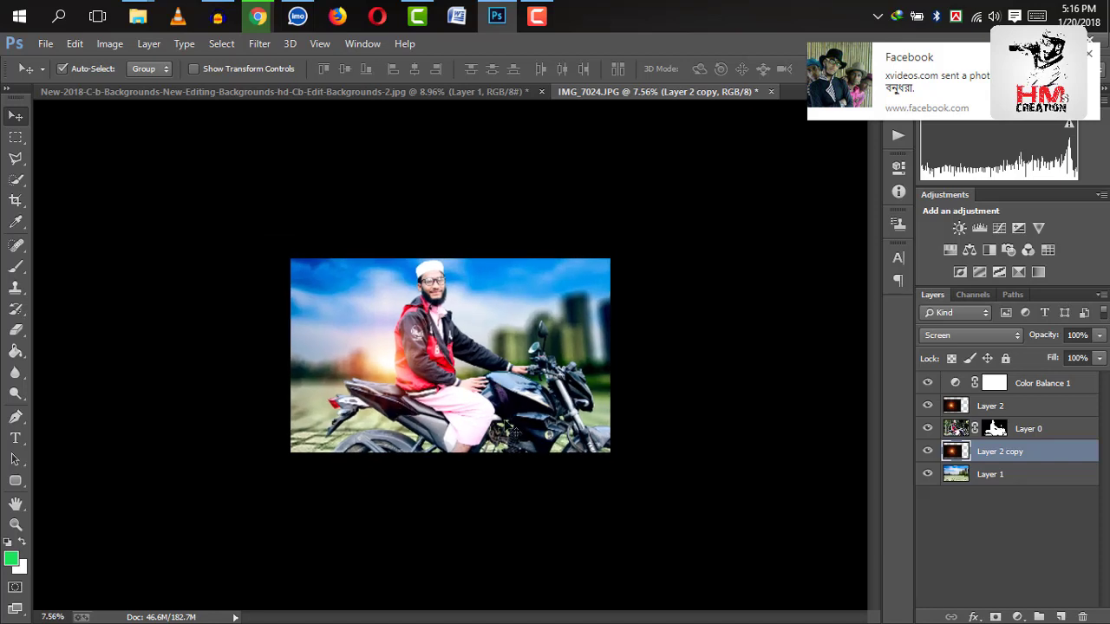
pyautogui.click(545, 403)
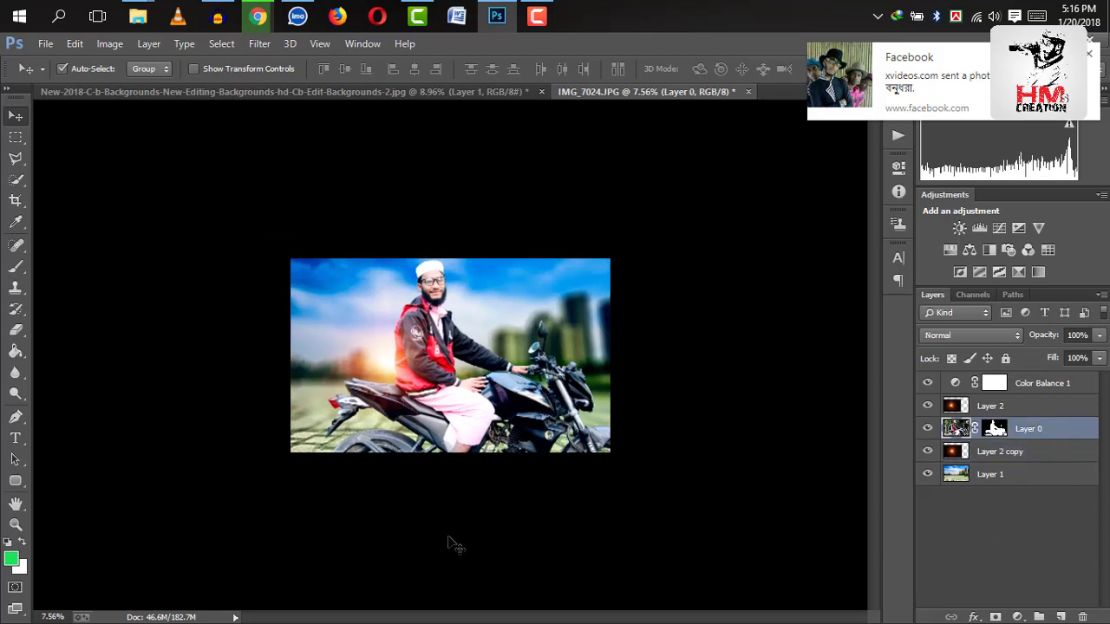
# Try tilting the cut-out man with Free Transform, then undo and commit it straight
pyautogui.hotkey('ctrl', 't')
pyautogui.keyDown('alt'); pyautogui.scroll(2, 698, 404); pyautogui.keyUp('alt')
pyautogui.moveTo(708, 365); pyautogui.dragTo(707, 374)
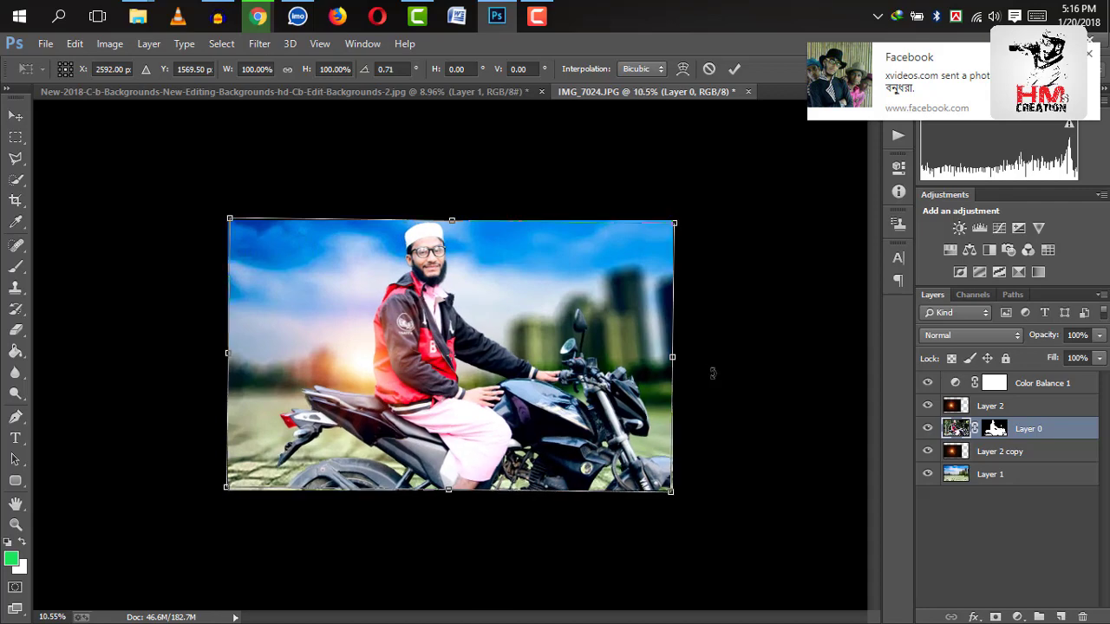
pyautogui.hotkey('ctrl', 'z')
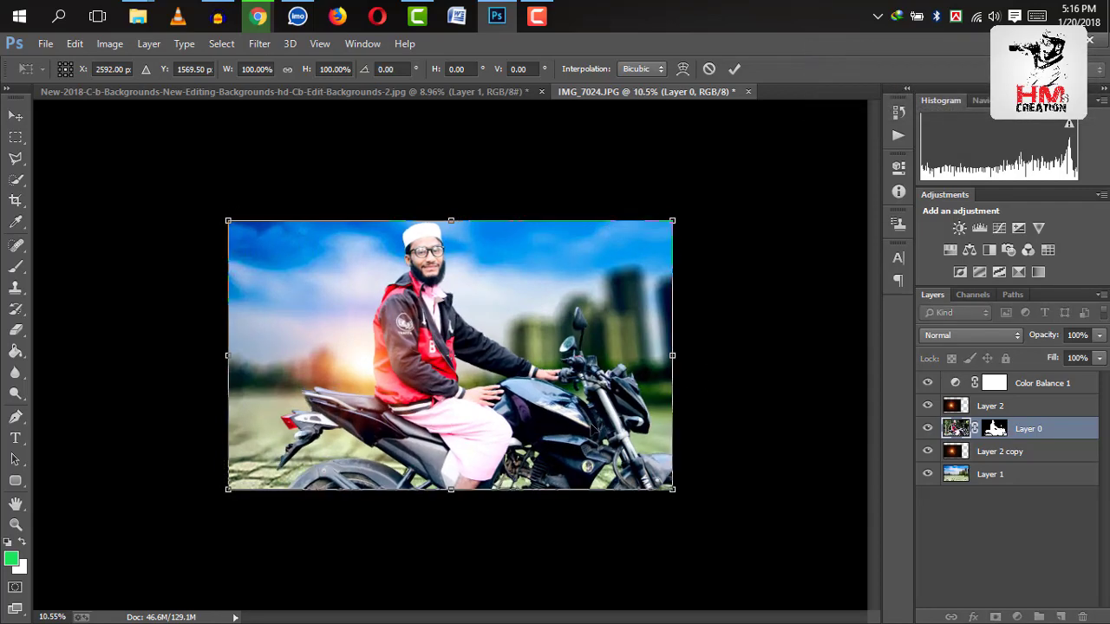
pyautogui.press('Return')
pyautogui.keyDown('alt'); pyautogui.scroll(2, 408, 352); pyautogui.keyUp('alt')
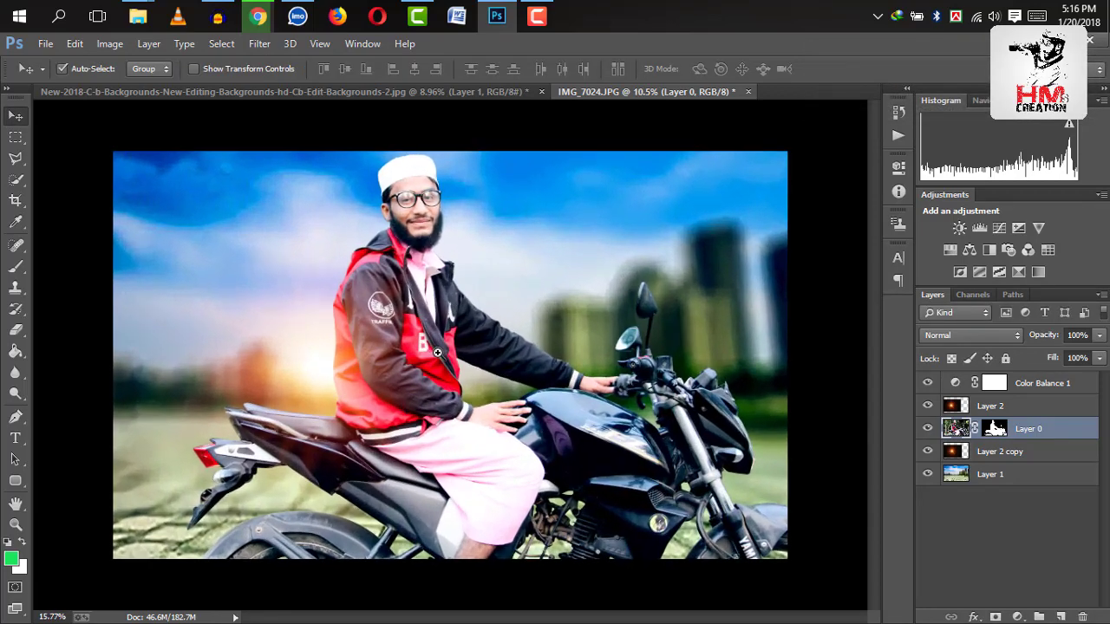
pyautogui.keyDown('alt'); pyautogui.scroll(-2, 408, 353); pyautogui.keyUp('alt')
pyautogui.keyDown('alt'); pyautogui.scroll(-1, 408, 352); pyautogui.keyUp('alt')
pyautogui.scroll(3, 486, 253)
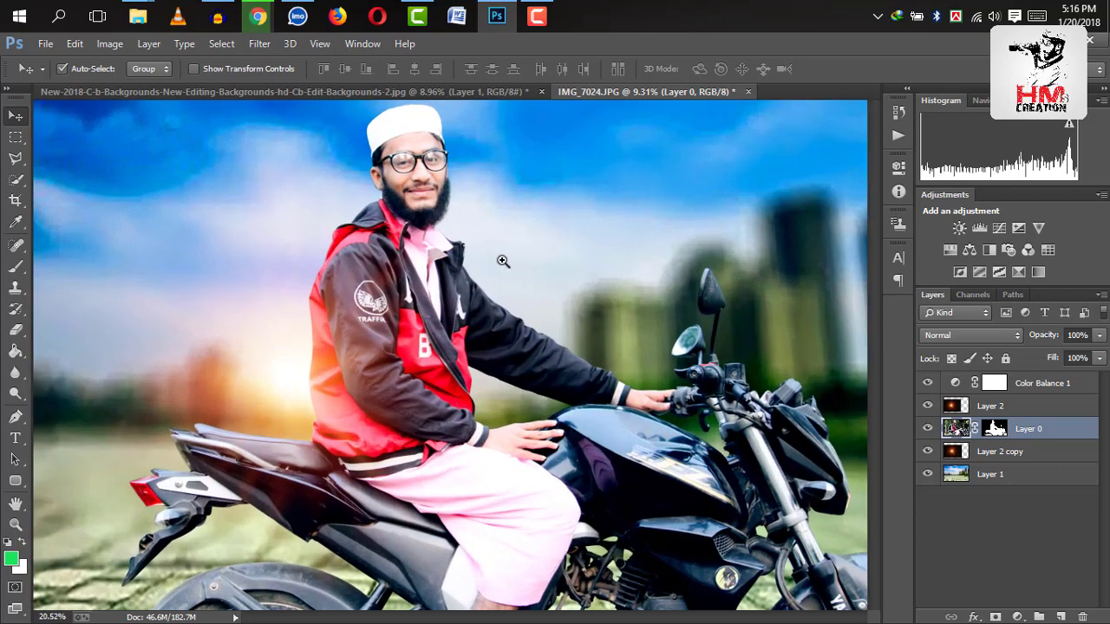
pyautogui.scroll(-1, 489, 265)
pyautogui.scroll(-1, 502, 277)
pyautogui.scroll(-2, 524, 306)
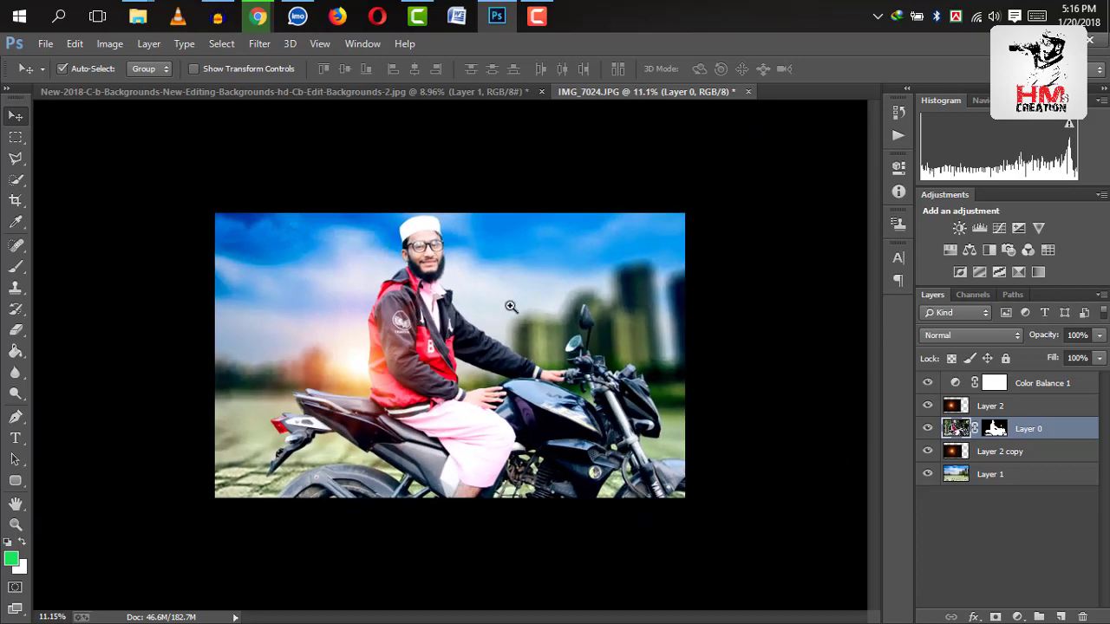
# Reposition the blurred city background, Layer 1, vertically so it fills the canvas bottom
pyautogui.moveTo(536, 264); pyautogui.dragTo(533, 238)
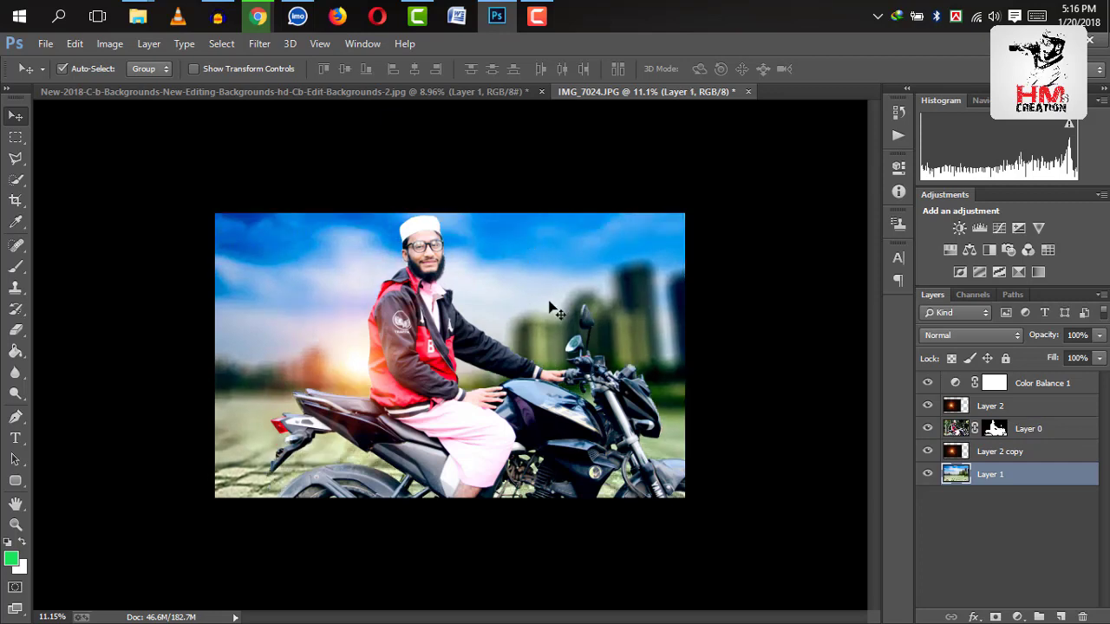
pyautogui.moveTo(555, 311); pyautogui.dragTo(678, 236)
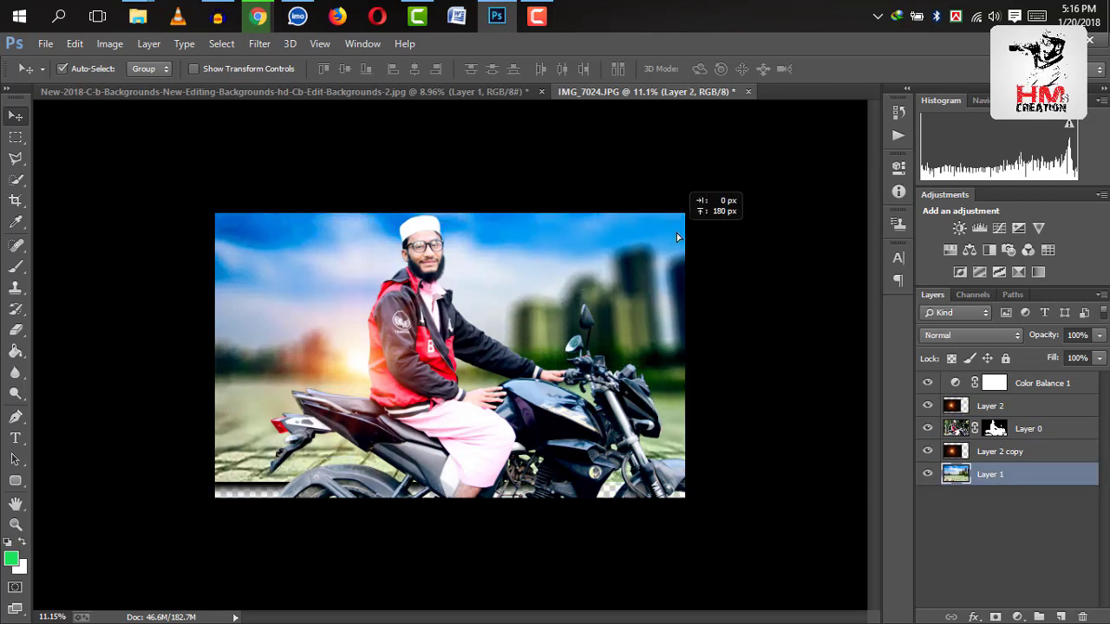
pyautogui.moveTo(677, 233); pyautogui.dragTo(672, 279)
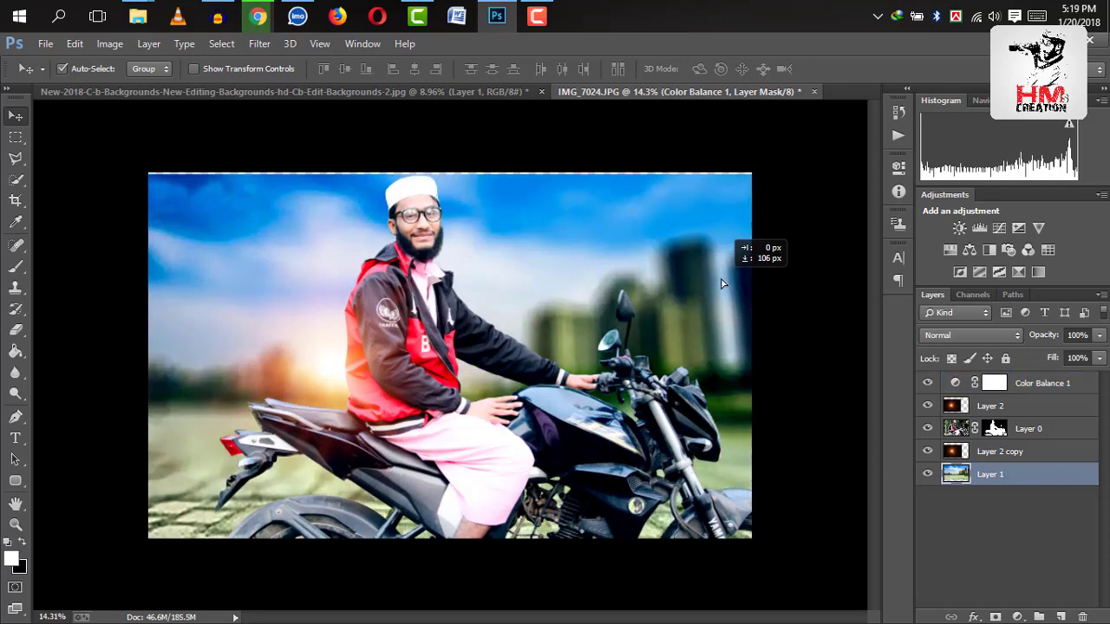
pyautogui.moveTo(720, 277); pyautogui.dragTo(720, 276)
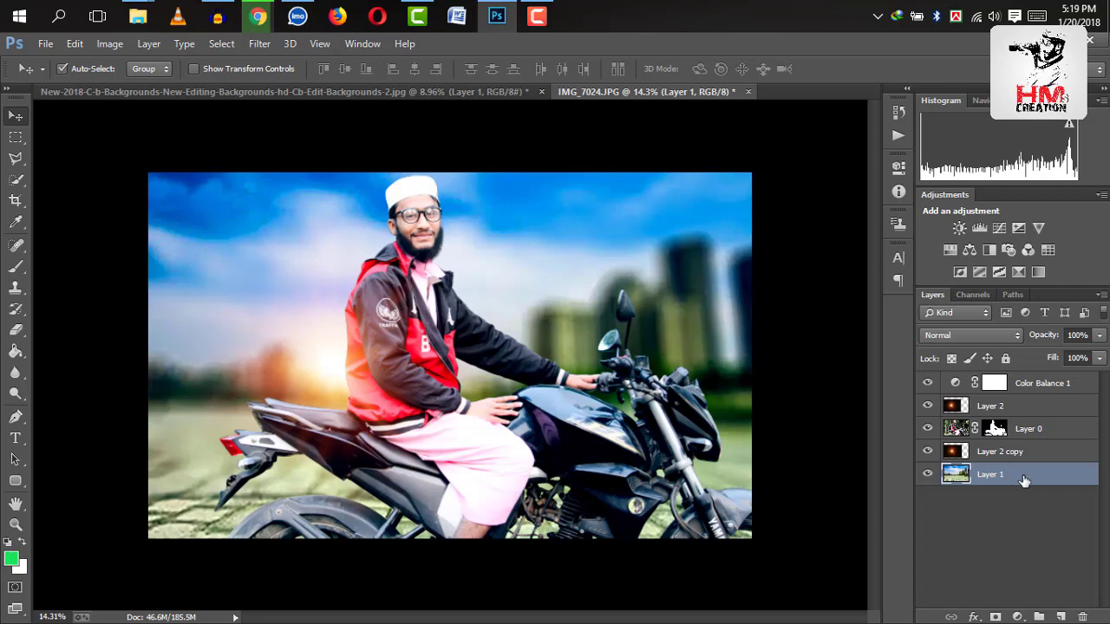
pyautogui.scroll(1, 471, 209)
pyautogui.scroll(-1, 560, 272)
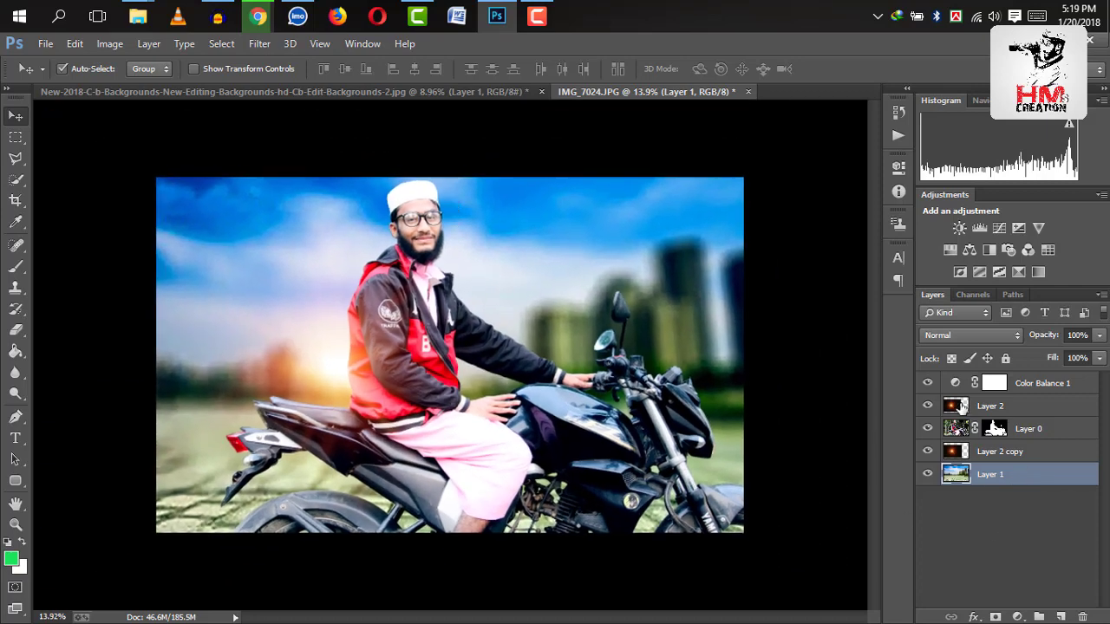
# Add Layer 3 above Color Balance 1 and fill it via Apply Image, merged, Multiply
pyautogui.click(1020, 382)
pyautogui.click(1060, 616)
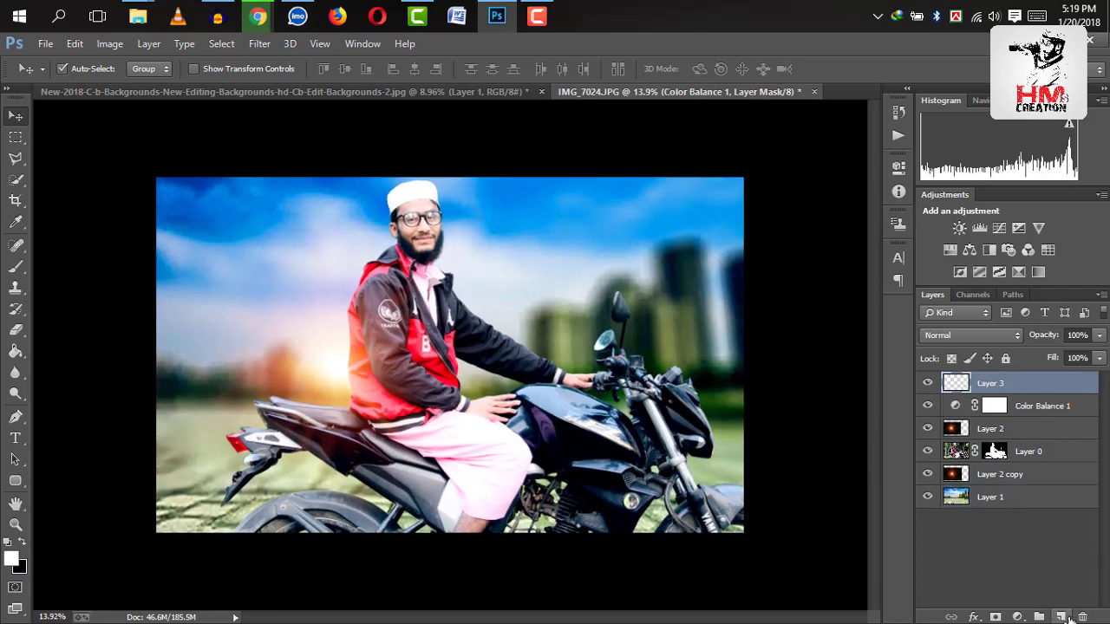
pyautogui.click(110, 43)
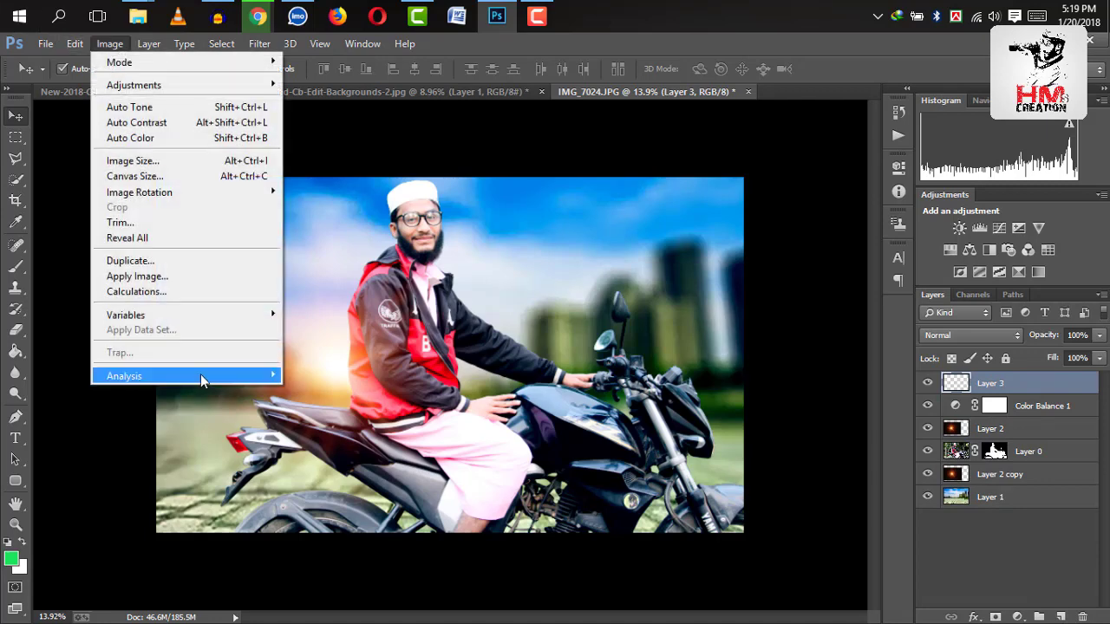
pyautogui.click(165, 276)
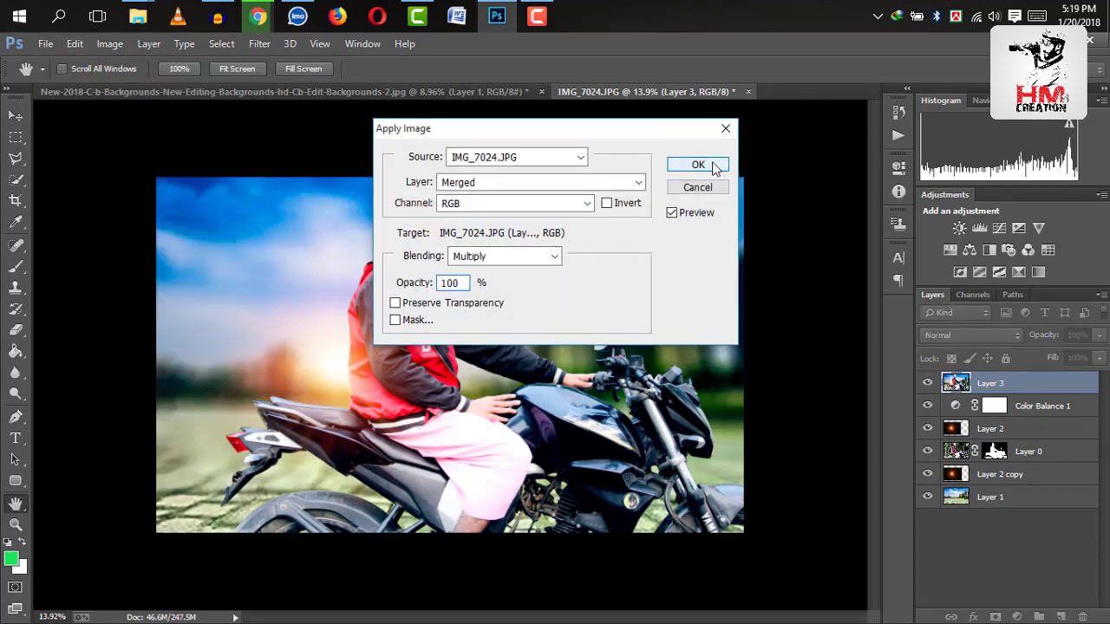
pyautogui.click(697, 164)
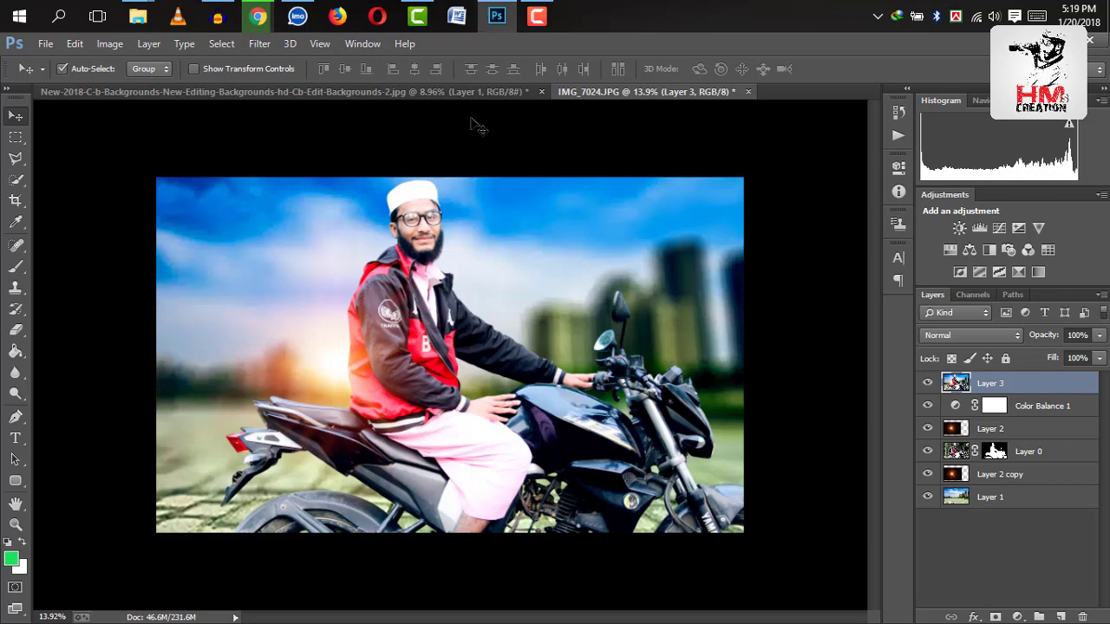
pyautogui.click(251, 44)
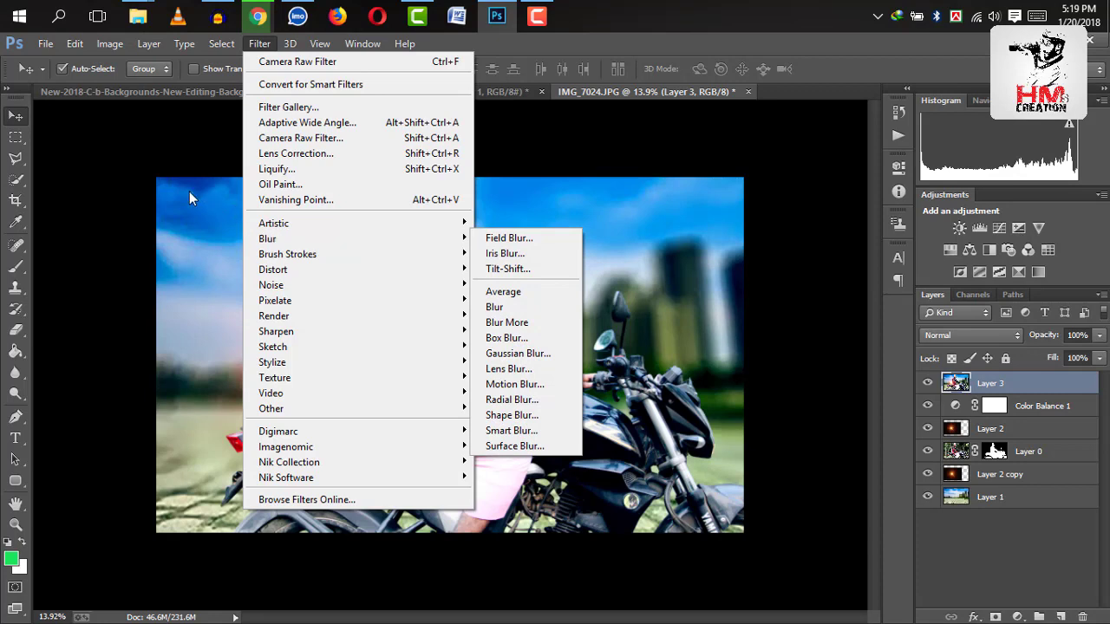
# In Camera Raw, adjust Exposure and set Shadows +23, Blacks +44, Clarity +7, Contrast +18
pyautogui.click(347, 141)
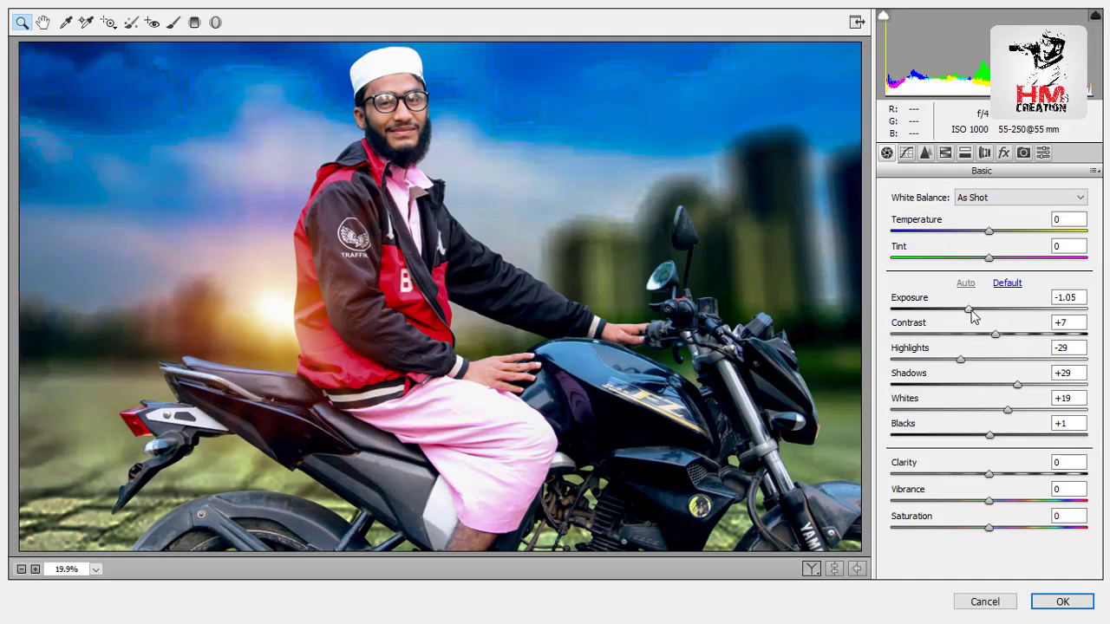
pyautogui.moveTo(970, 310); pyautogui.dragTo(985, 312)
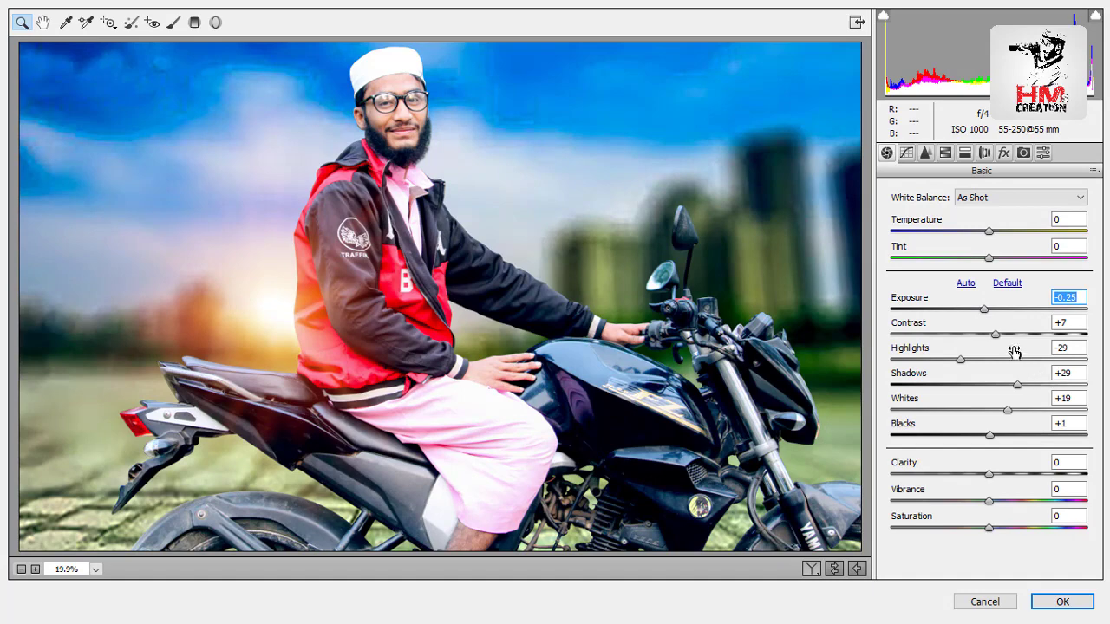
pyautogui.moveTo(985, 314); pyautogui.dragTo(1030, 337)
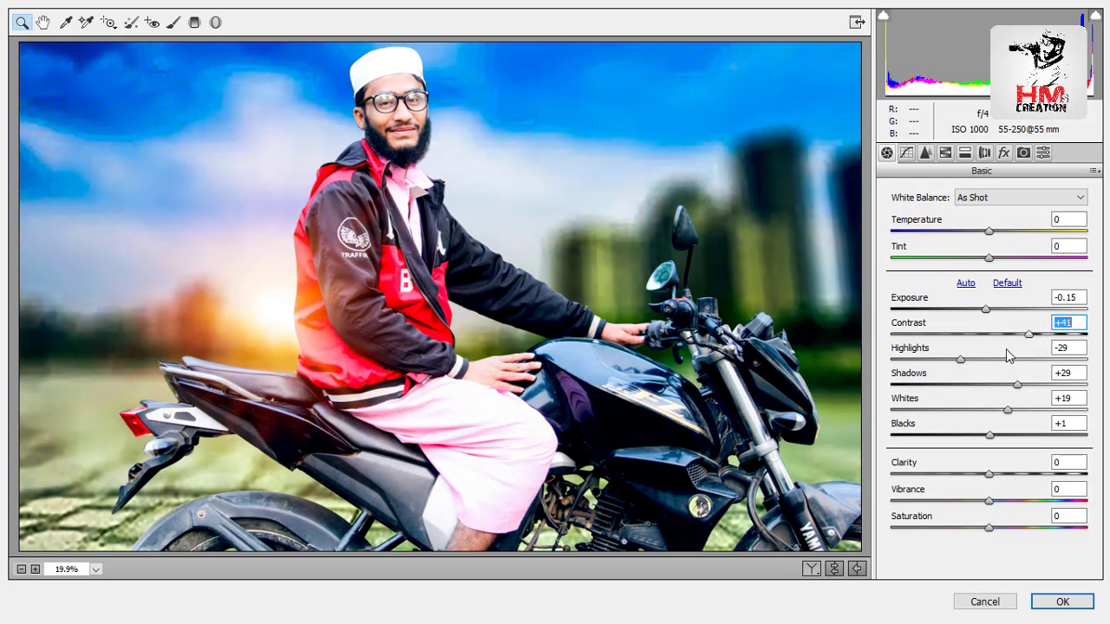
pyautogui.hotkey('ctrl', 'z')
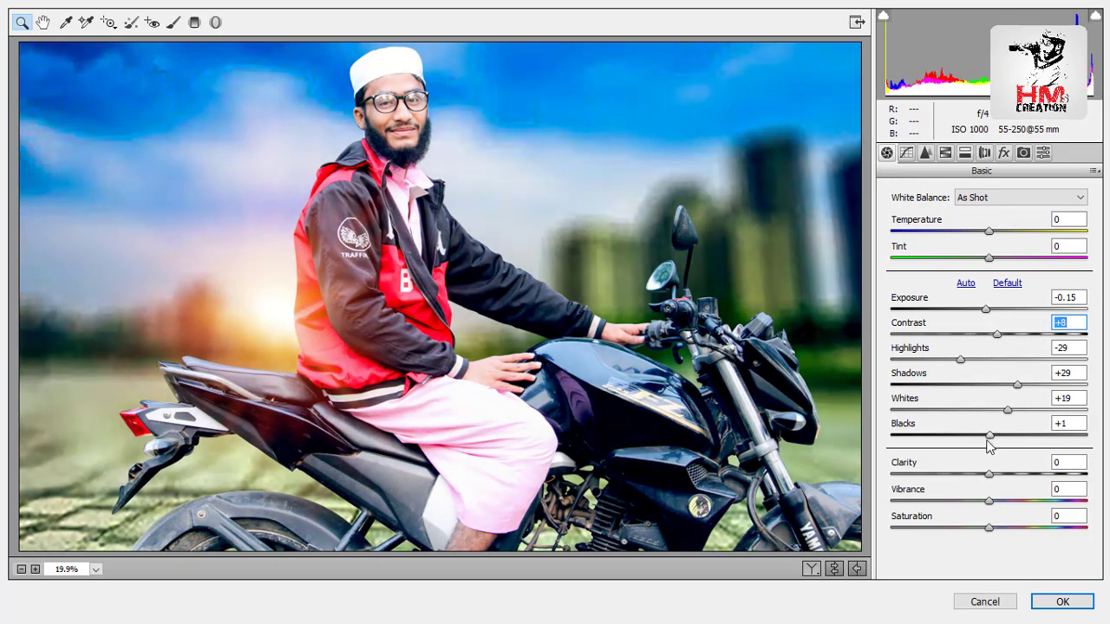
pyautogui.moveTo(1018, 385); pyautogui.dragTo(1010, 386)
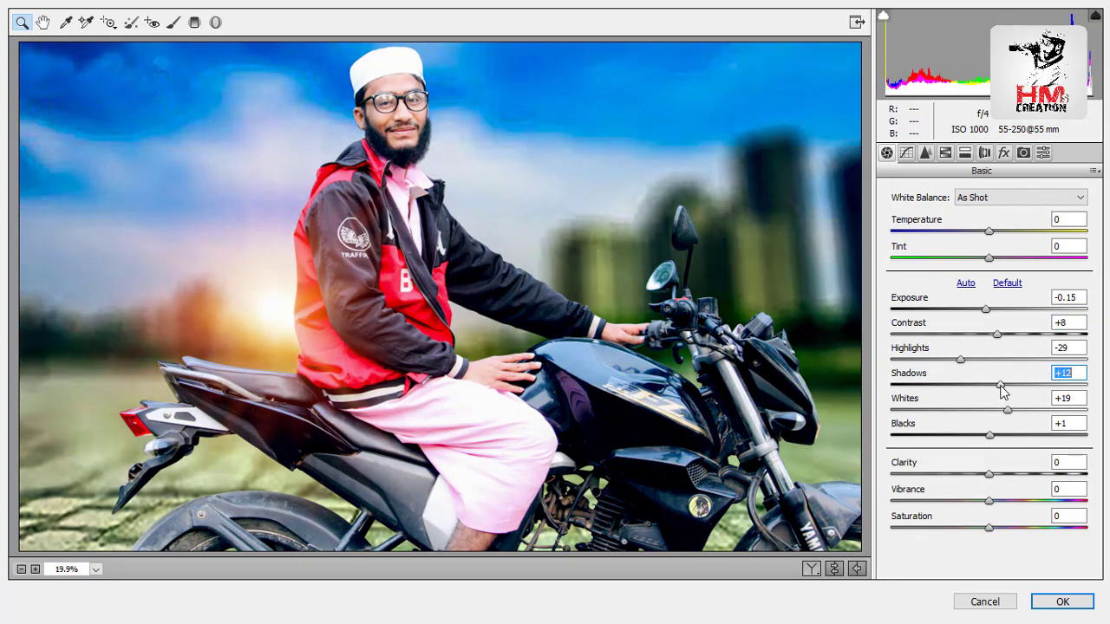
pyautogui.moveTo(990, 436)
pyautogui.mouseDown()
pyautogui.moveTo(929, 436)
pyautogui.moveTo(1032, 436)
pyautogui.mouseUp()
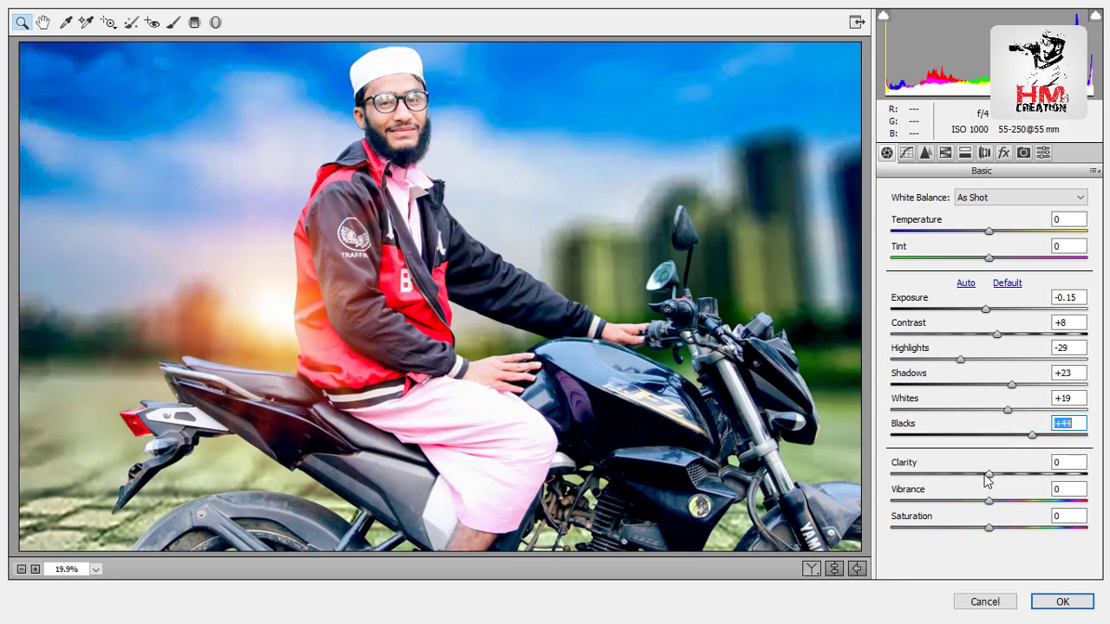
pyautogui.moveTo(988, 475)
pyautogui.mouseDown()
pyautogui.moveTo(1027, 475)
pyautogui.moveTo(985, 475)
pyautogui.moveTo(999, 497)
pyautogui.moveTo(995, 475)
pyautogui.mouseUp()
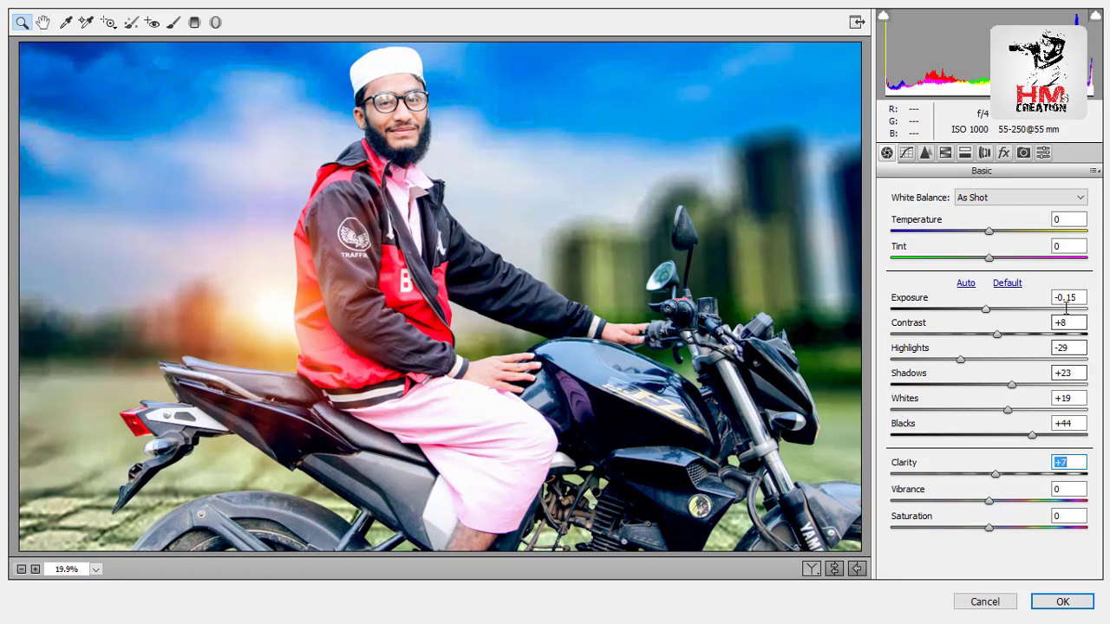
pyautogui.moveTo(1006, 337)
pyautogui.mouseDown()
pyautogui.moveTo(1027, 338)
pyautogui.moveTo(1010, 350)
pyautogui.mouseUp()
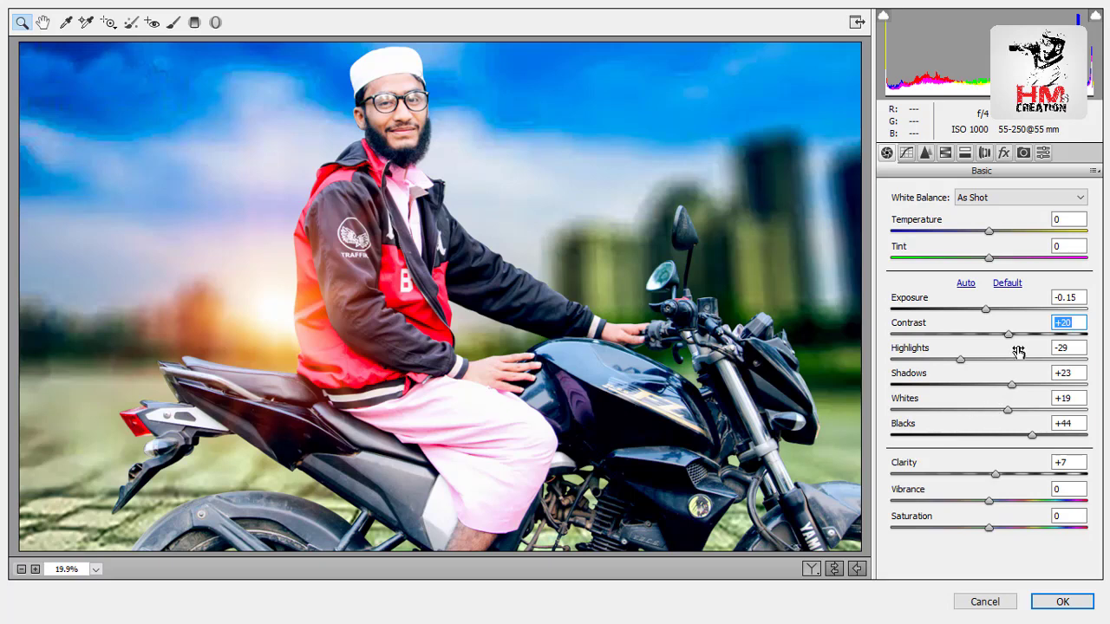
pyautogui.moveTo(1010, 343); pyautogui.dragTo(1015, 342)
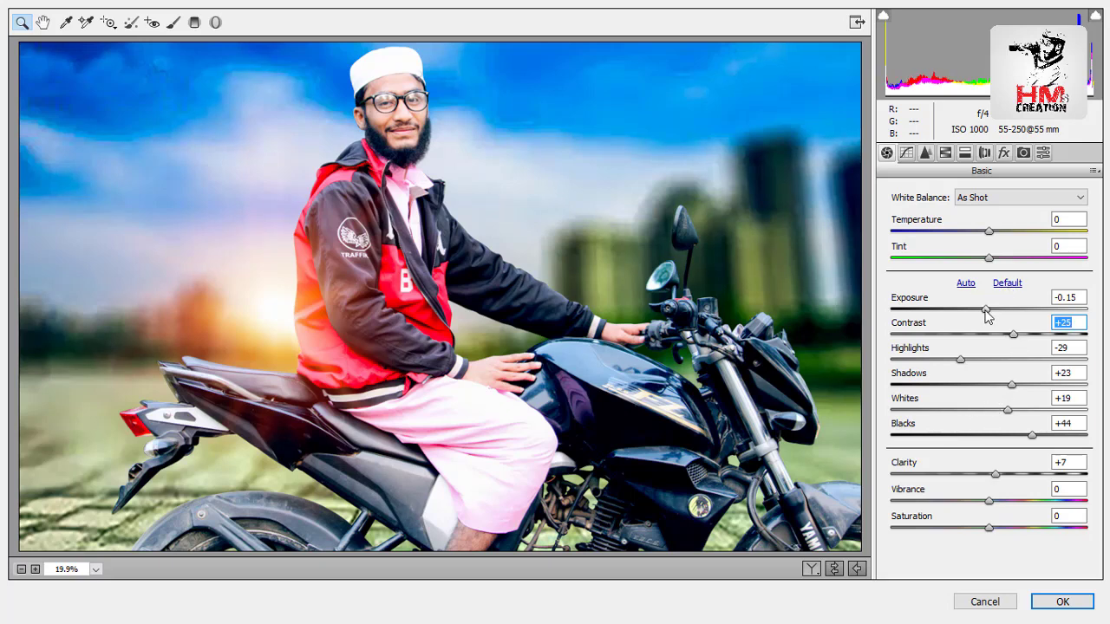
pyautogui.moveTo(1013, 333); pyautogui.dragTo(1009, 344)
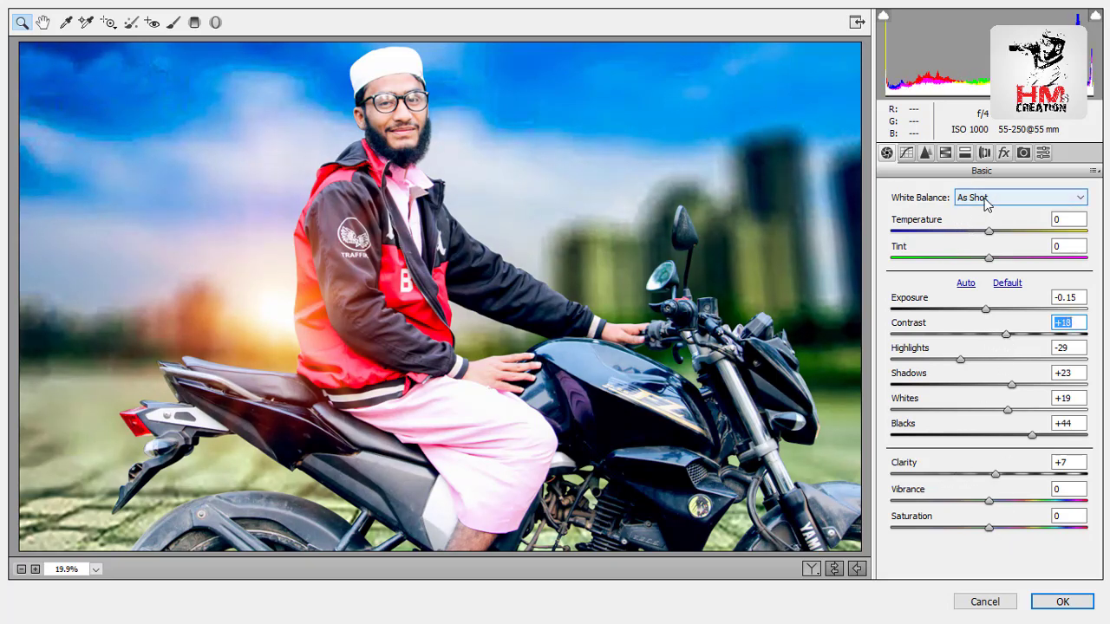
# Add a -53 post-crop vignette, set Exposure to -0.10, and apply the Camera Raw grade
pyautogui.click(1004, 153)
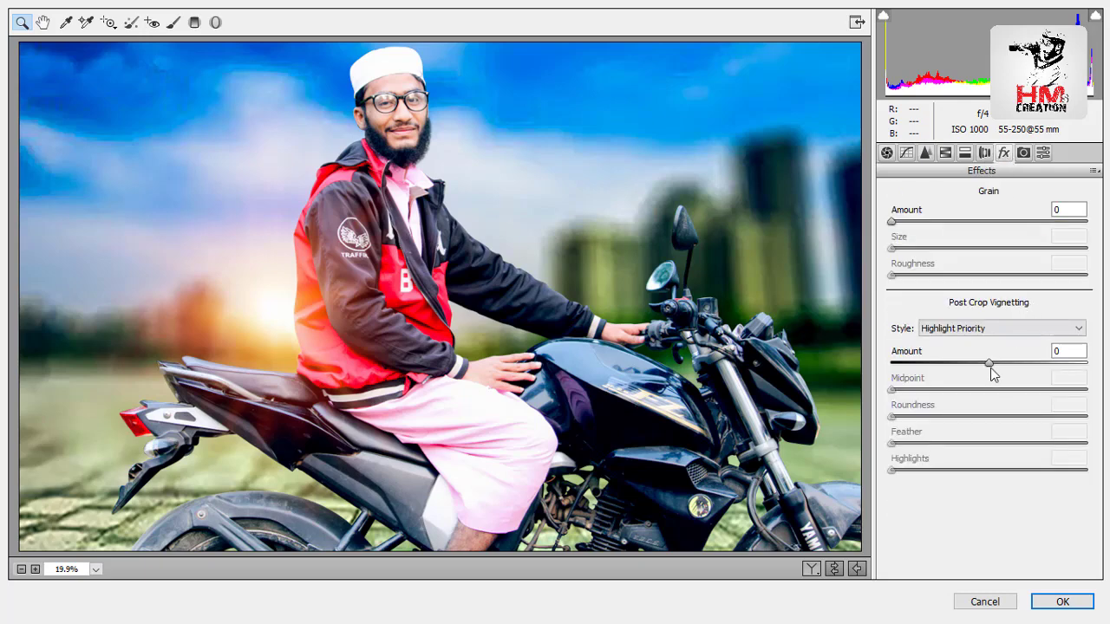
pyautogui.moveTo(989, 362); pyautogui.dragTo(931, 367)
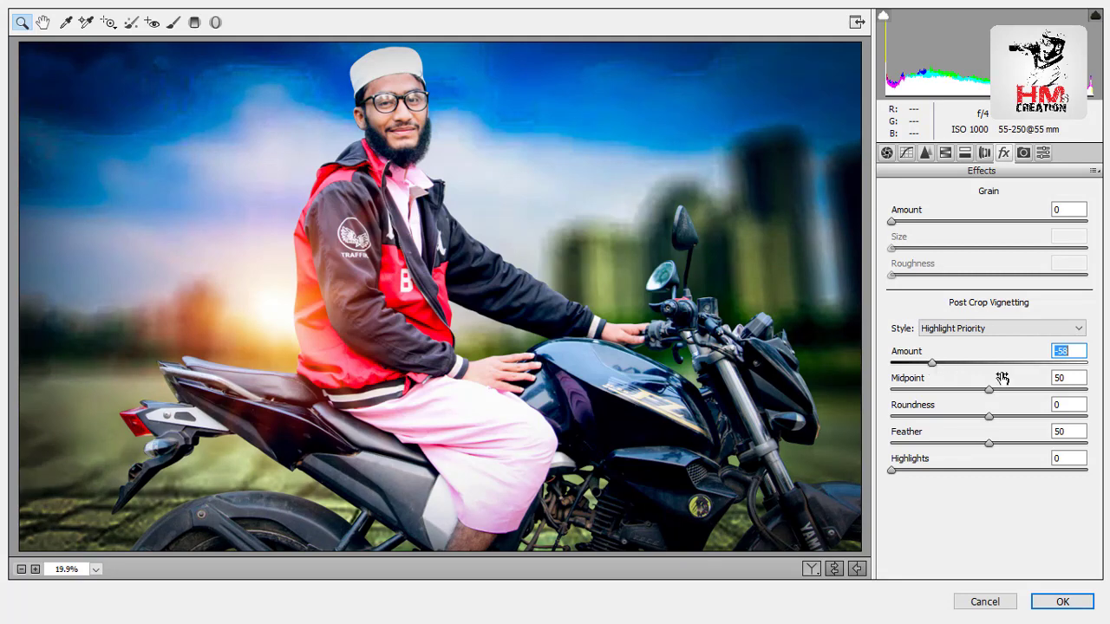
pyautogui.click(886, 152)
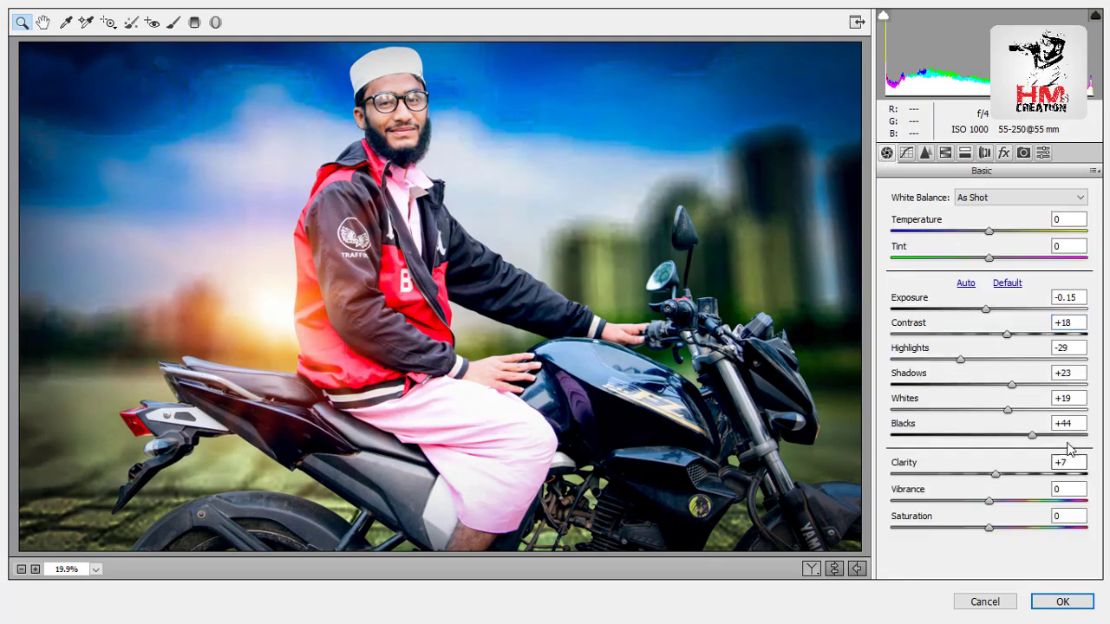
pyautogui.moveTo(986, 310); pyautogui.dragTo(989, 310)
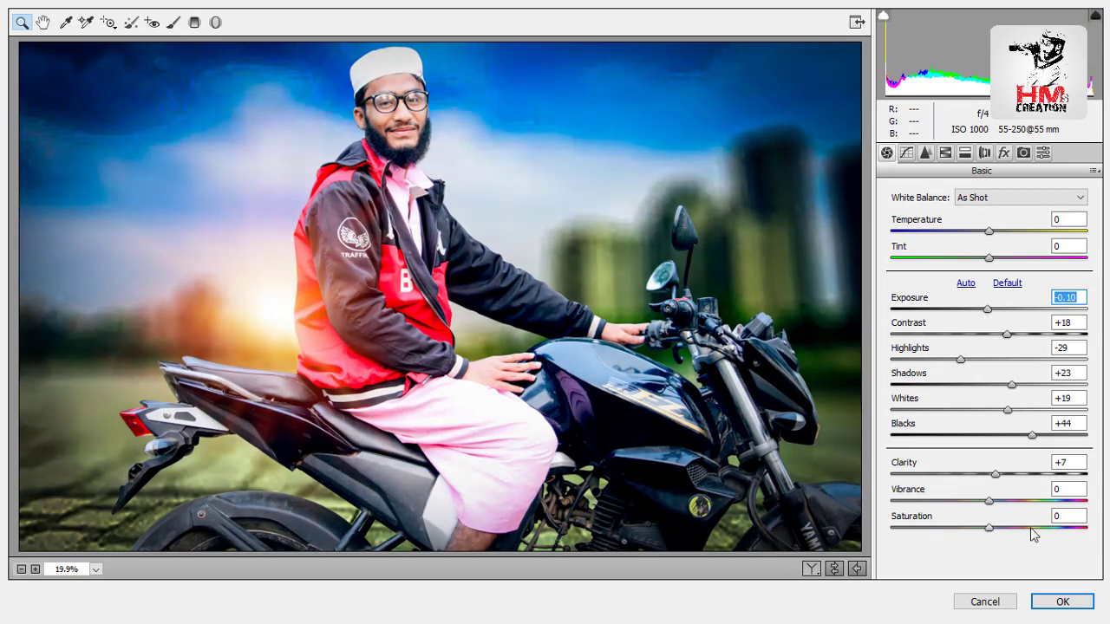
pyautogui.click(1062, 601)
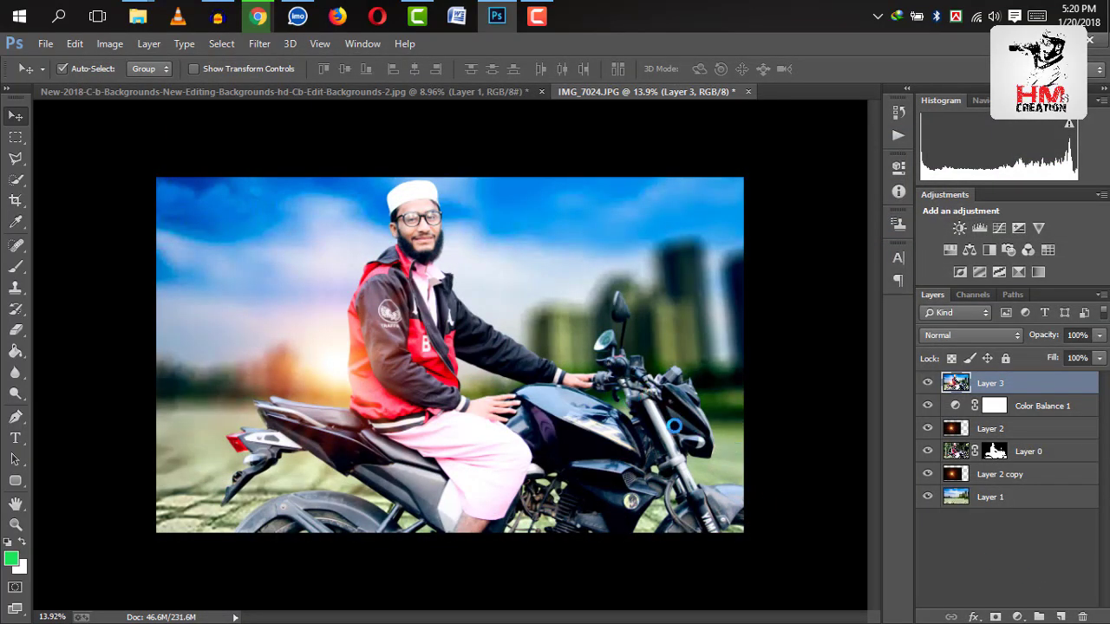
pyautogui.scroll(1, 495, 303)
pyautogui.scroll(2, 508, 310)
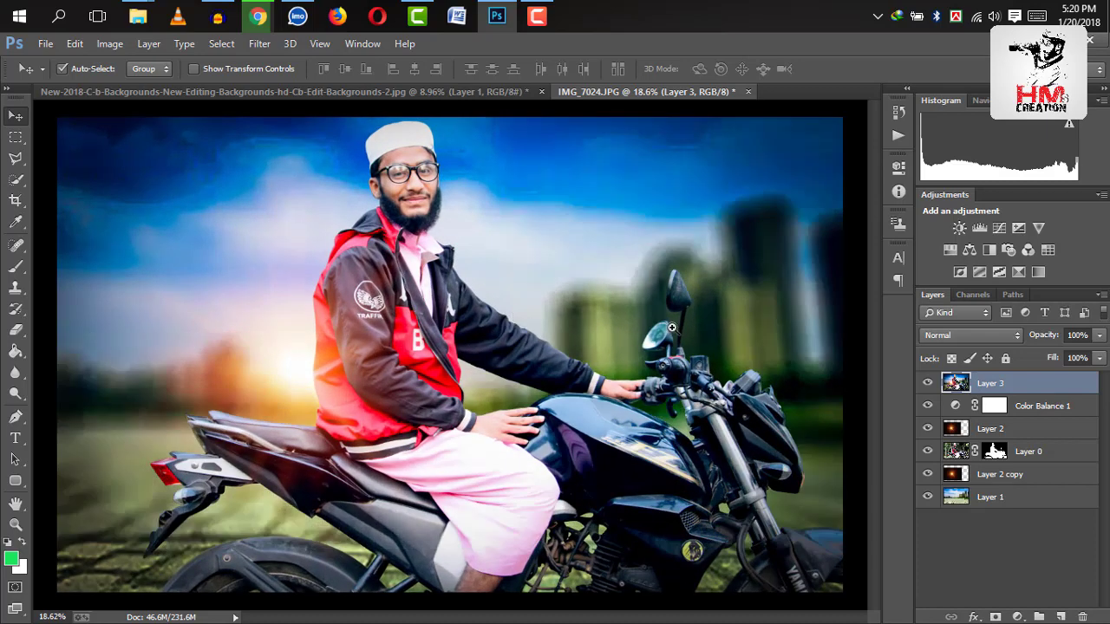
pyautogui.scroll(-2, 658, 338)
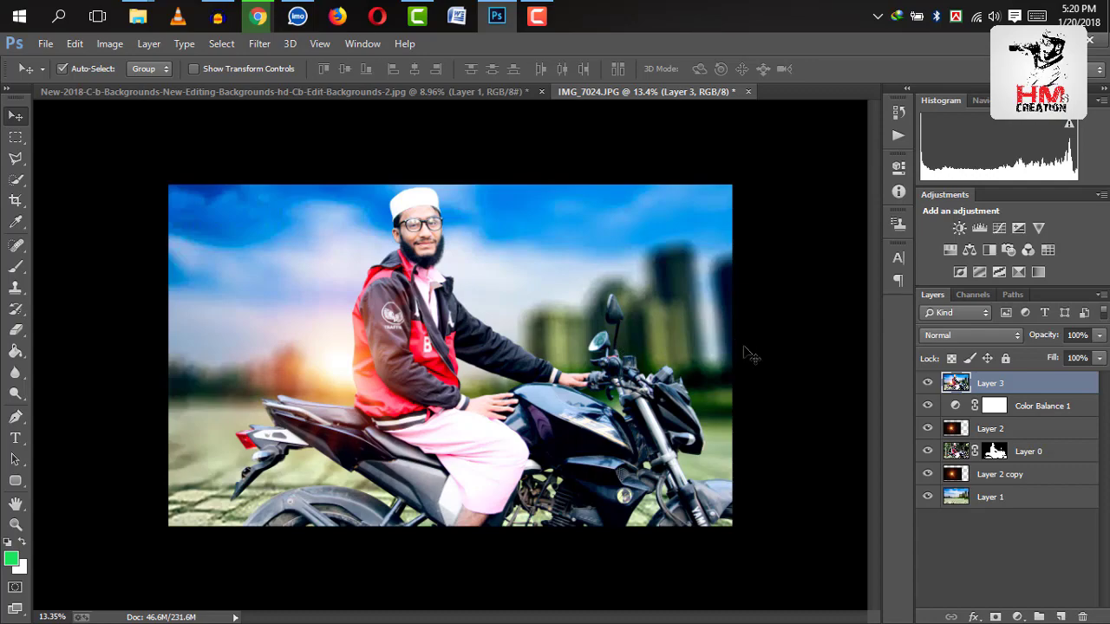
pyautogui.moveTo(401, 232); pyautogui.dragTo(709, 347)
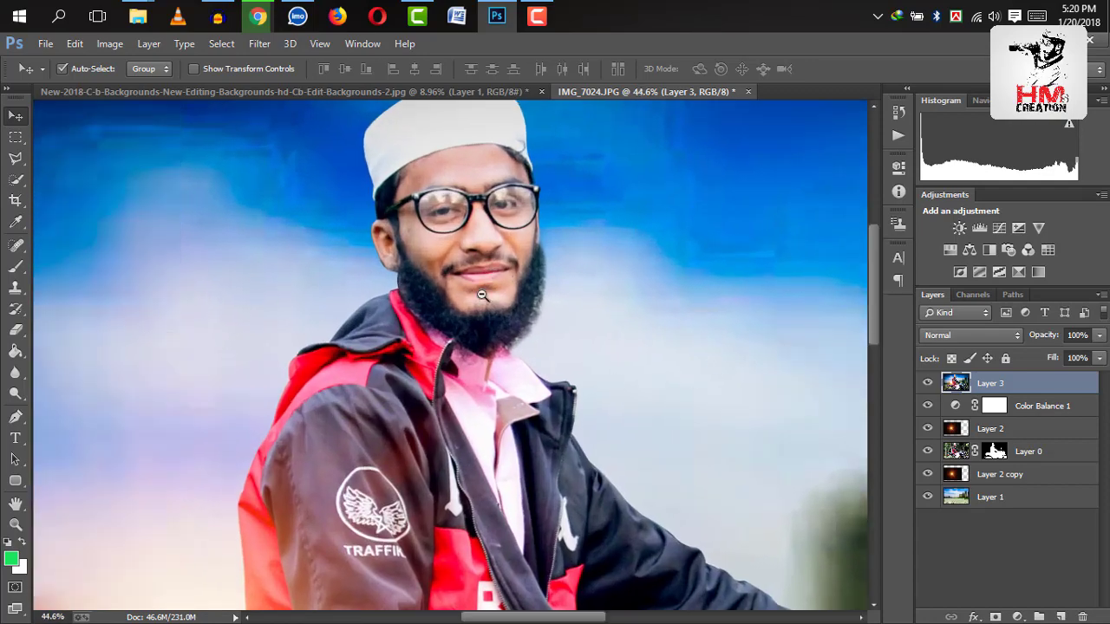
pyautogui.moveTo(482, 295)
pyautogui.mouseDown()
pyautogui.moveTo(520, 330)
pyautogui.moveTo(479, 377)
pyautogui.mouseUp()
pyautogui.scroll(3, 501, 354)
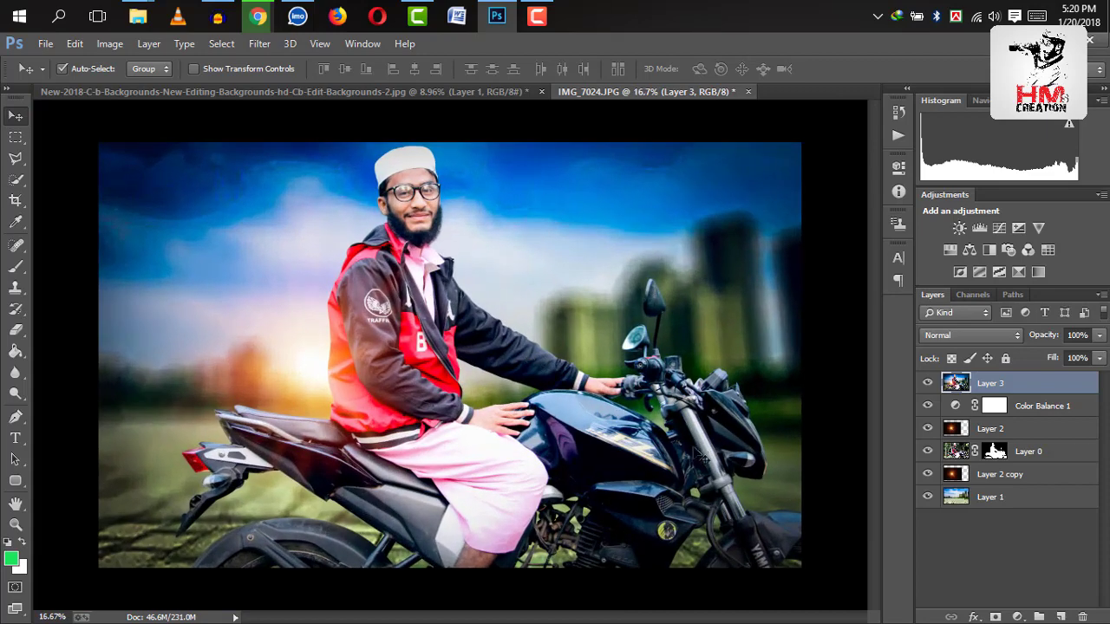
pyautogui.click(837, 449)
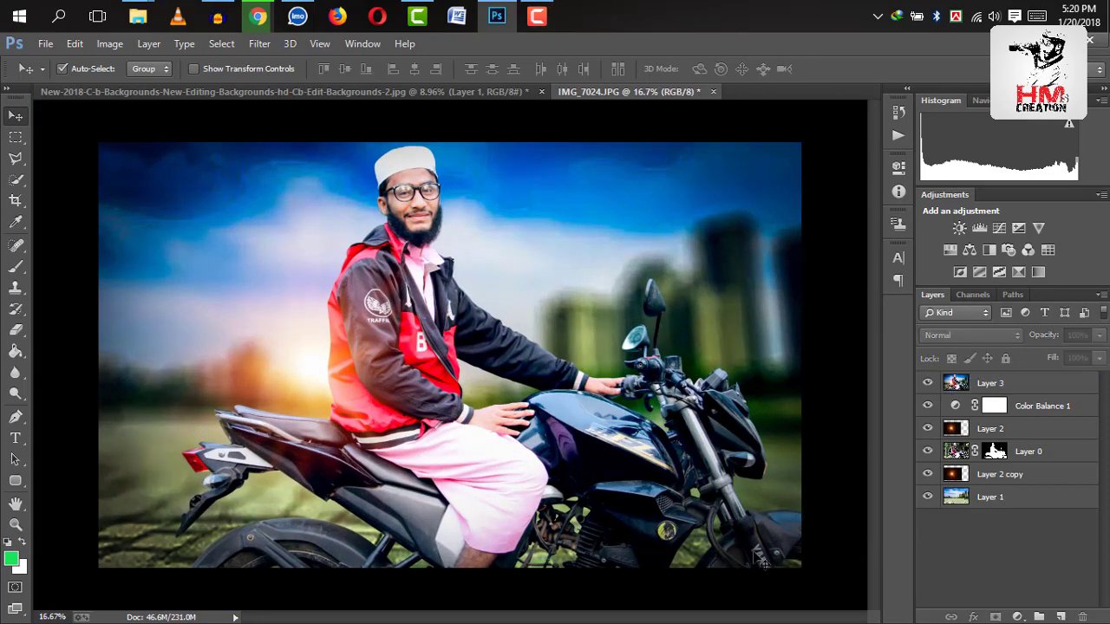